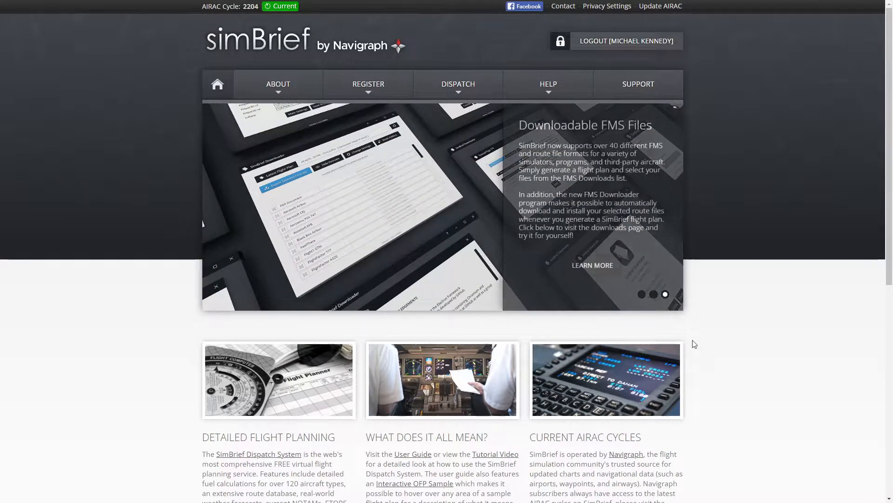
Step: Open the Dispatch System and start creating a new flight
mouse_move(475, 95)
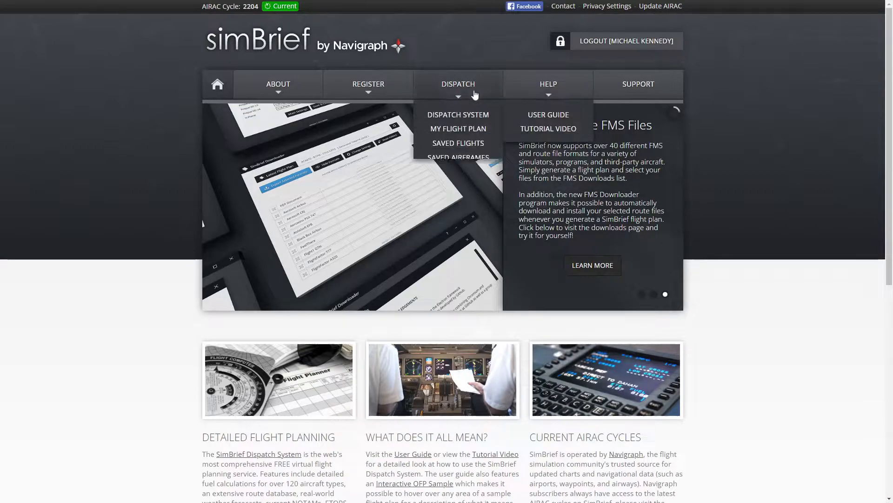
left_click(460, 115)
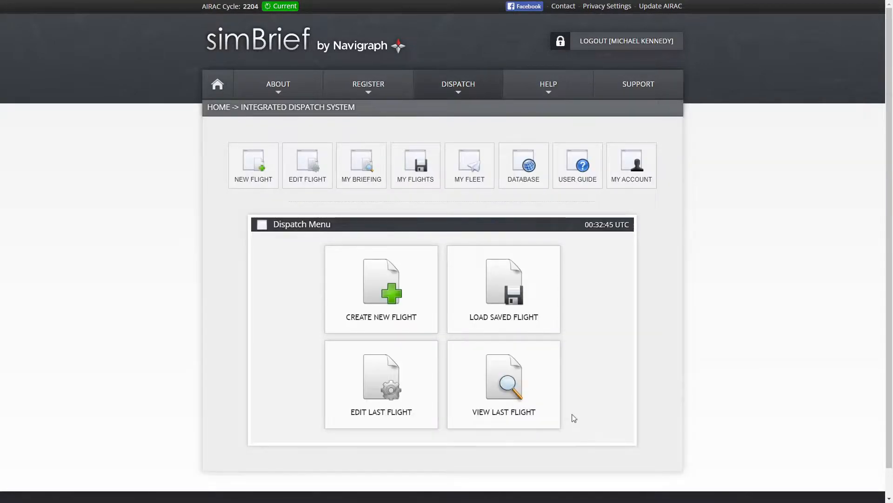
scroll(703, 408, "down", 1)
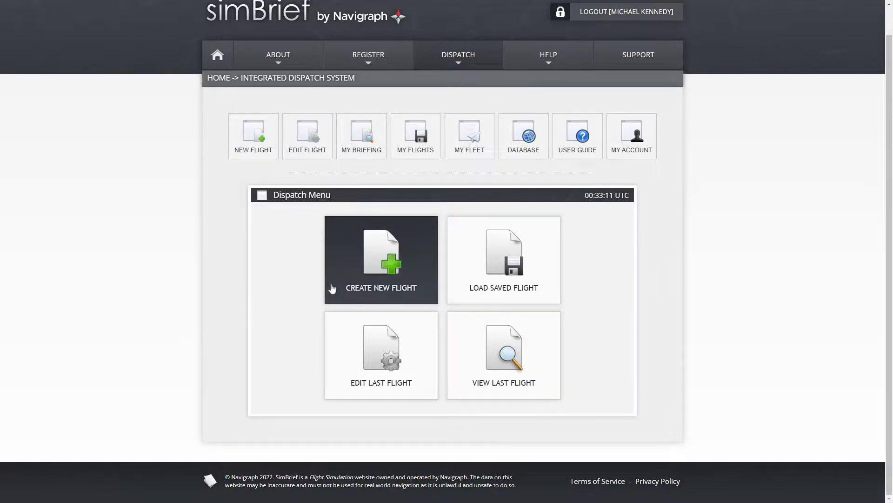
left_click(357, 267)
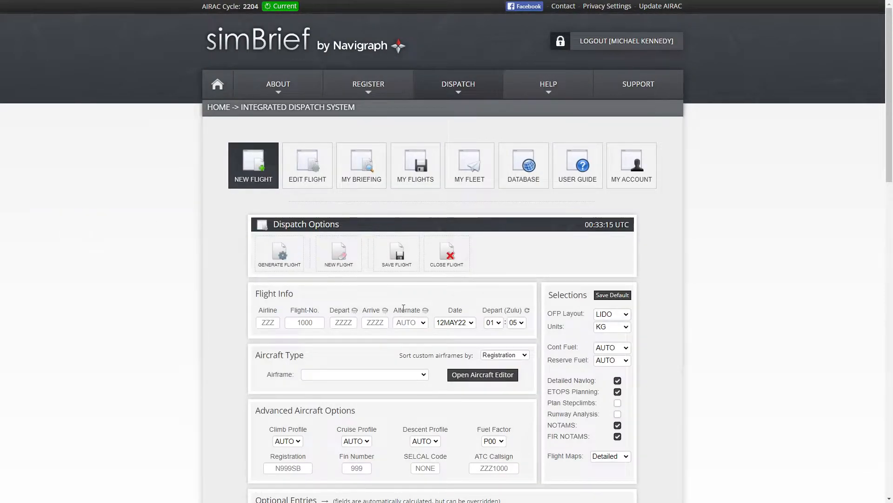
scroll(610, 359, "down", 2)
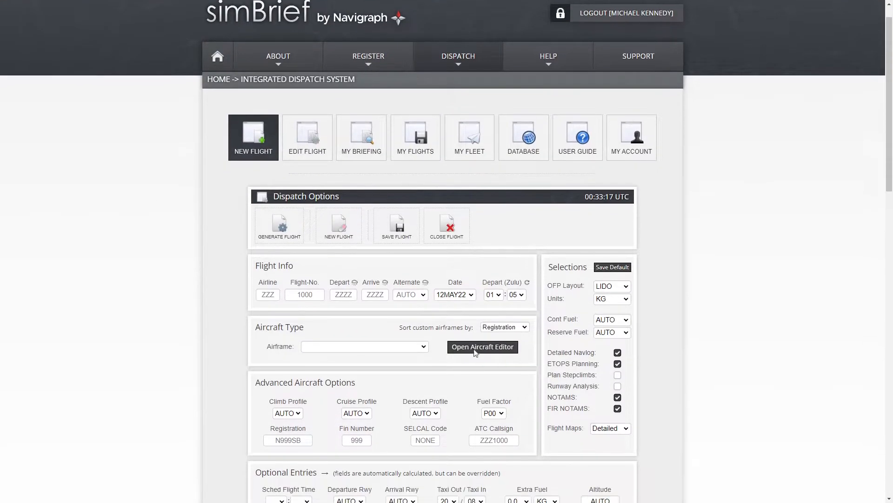
left_click(611, 220)
left_click(613, 223)
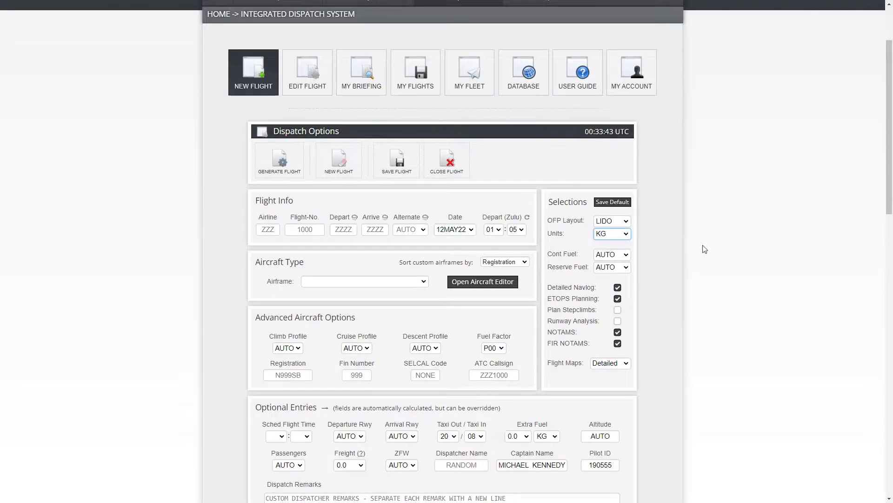
Step: Try setting contingency fuel to 45 MIN, then return it to AUTO
left_click(627, 255)
left_click(619, 305)
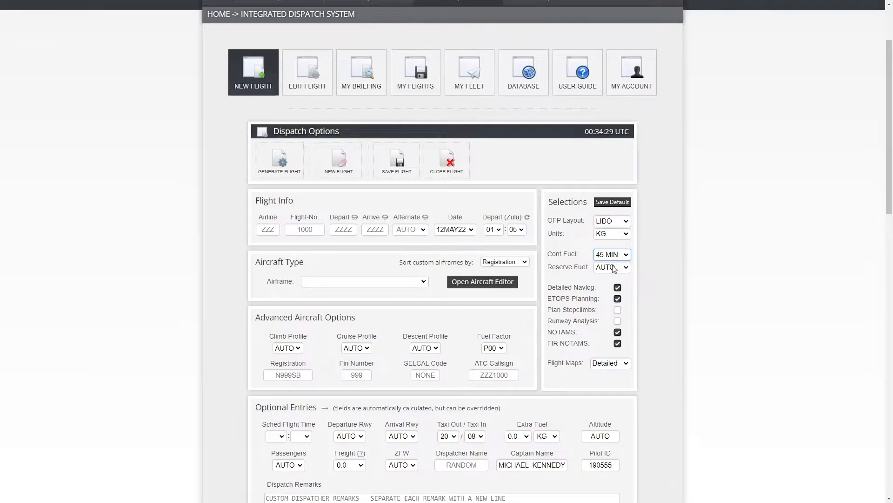
left_click(715, 305)
key("shift+Tab")
left_click(607, 264)
Step: Enable the Plan Stepclimbs and Runway Analysis options
left_click_drag(548, 289, 596, 301)
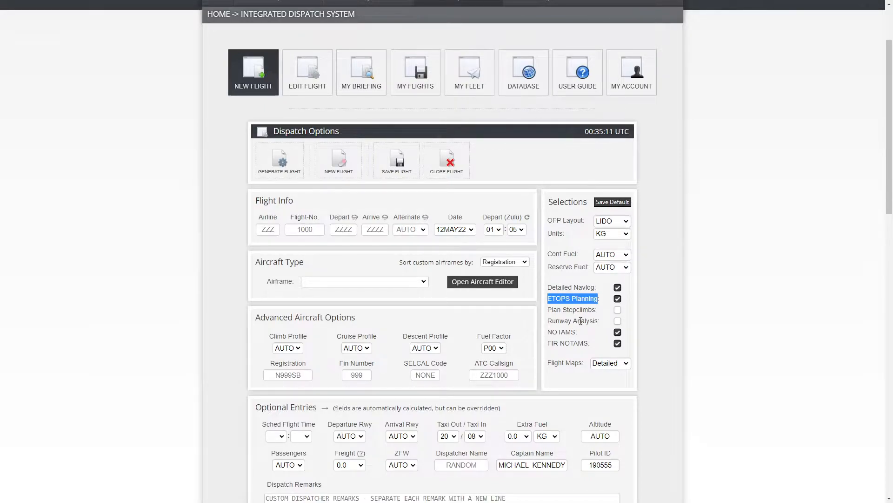
mouse_move(552, 312)
left_mouse_down()
mouse_move(576, 319)
mouse_move(549, 309)
left_mouse_up()
left_click(609, 315)
left_click(616, 311)
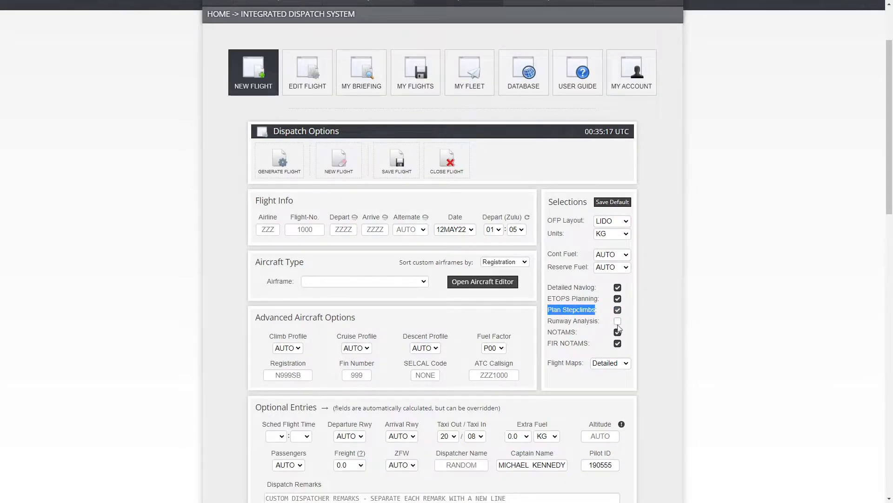
left_click(617, 322)
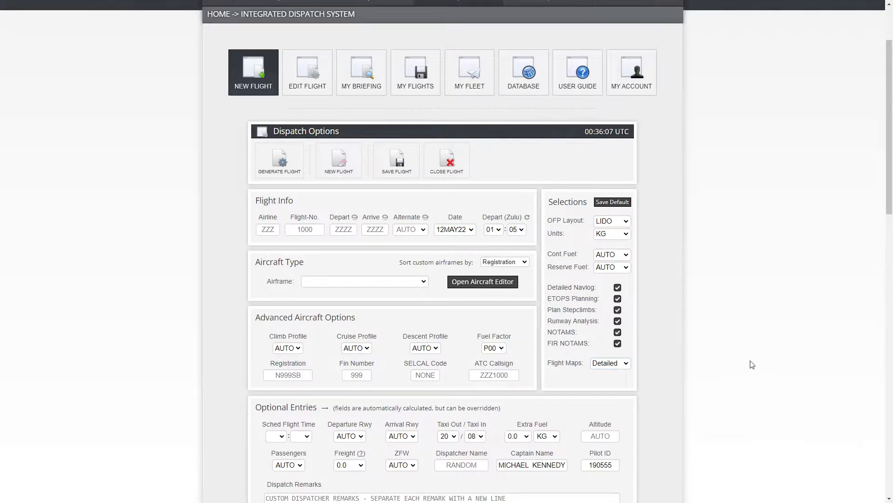
Step: Enter airline QFA and flight number 101
left_click(272, 229)
type("QFA")
left_click(300, 228)
type("101")
Step: Set the departure airport to YSSY and the arrival airport to KLAX
left_click(350, 228)
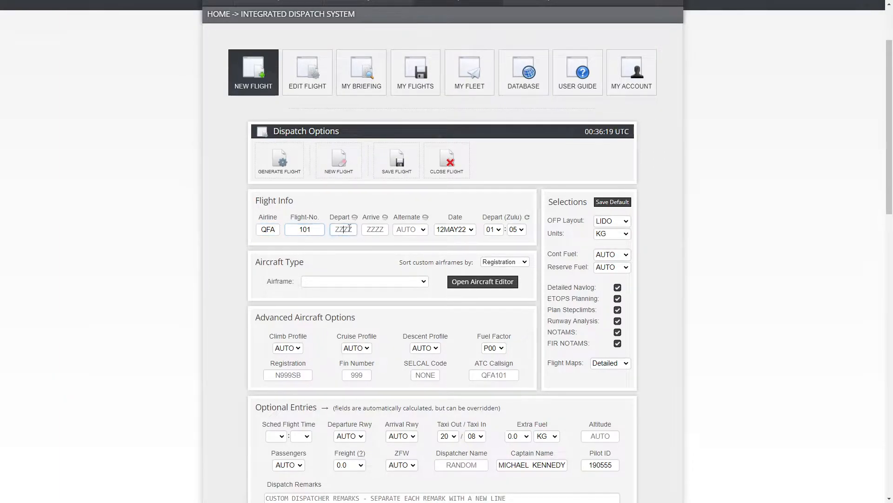
type("YSSY")
left_click(380, 230)
type("K")
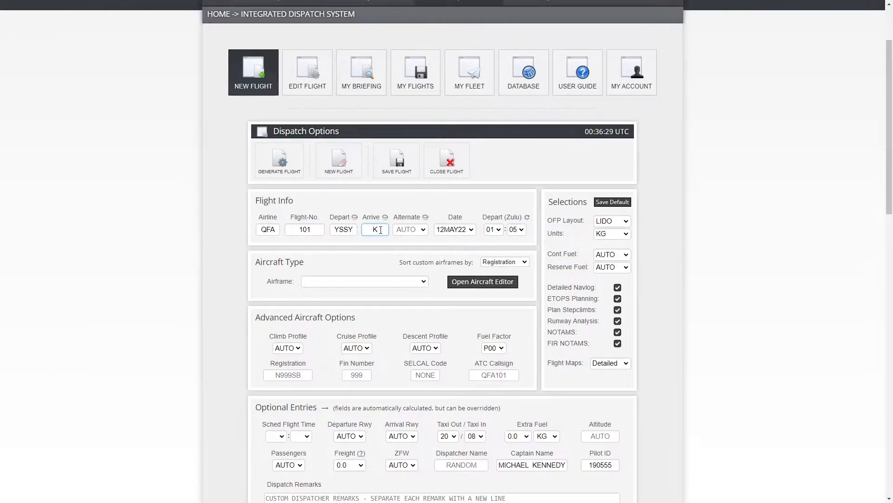
type("LAX")
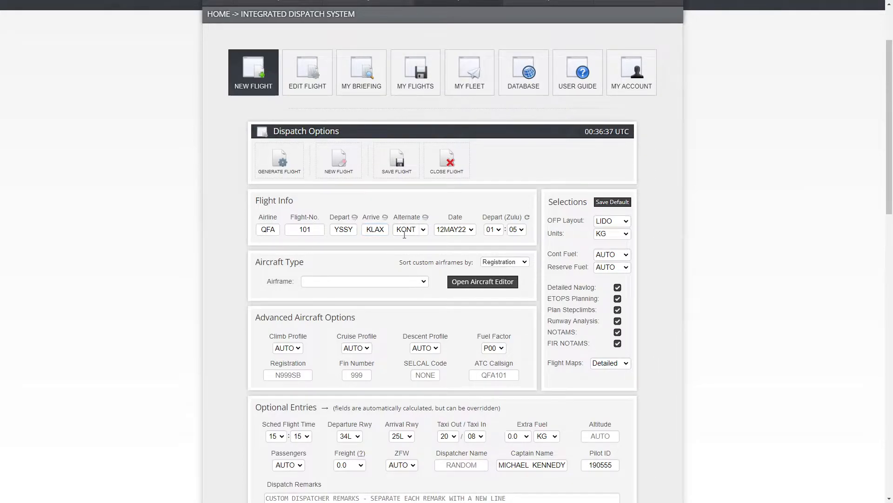
Step: Select the B78X - B787-10 airframe
scroll(767, 331, "down", 20)
scroll(766, 330, "down", 1)
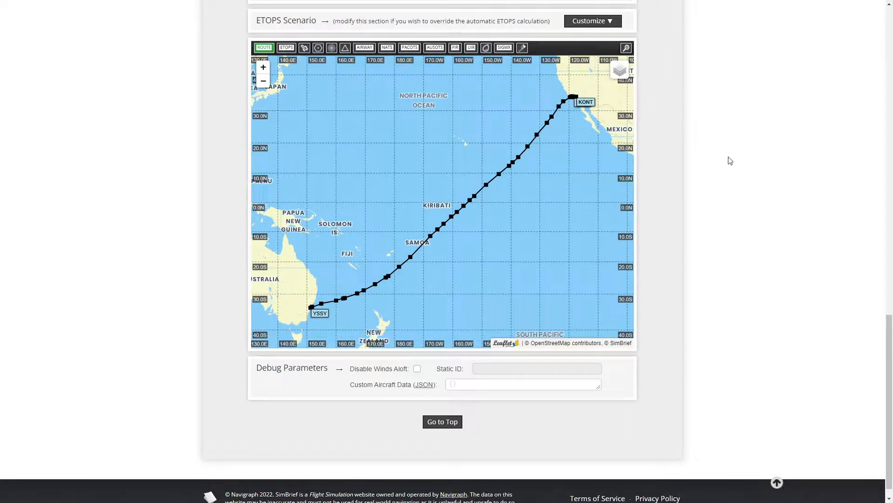
scroll(736, 172, "up", 20)
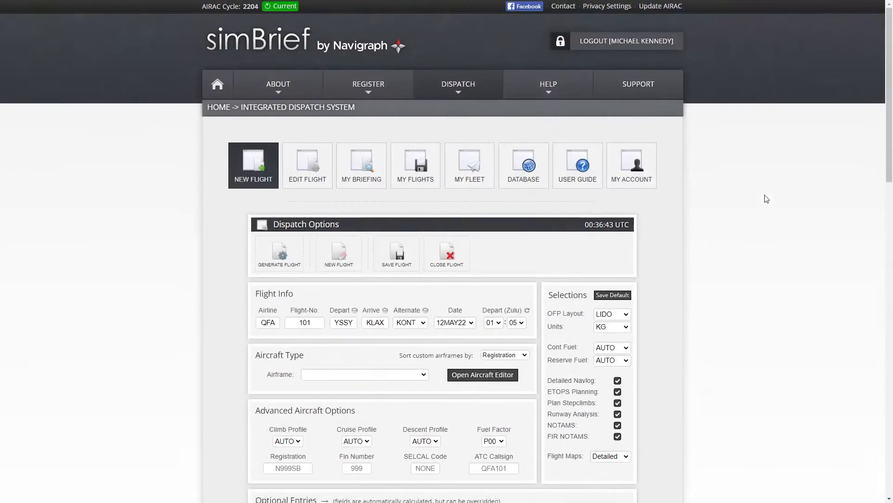
scroll(767, 197, "down", 3)
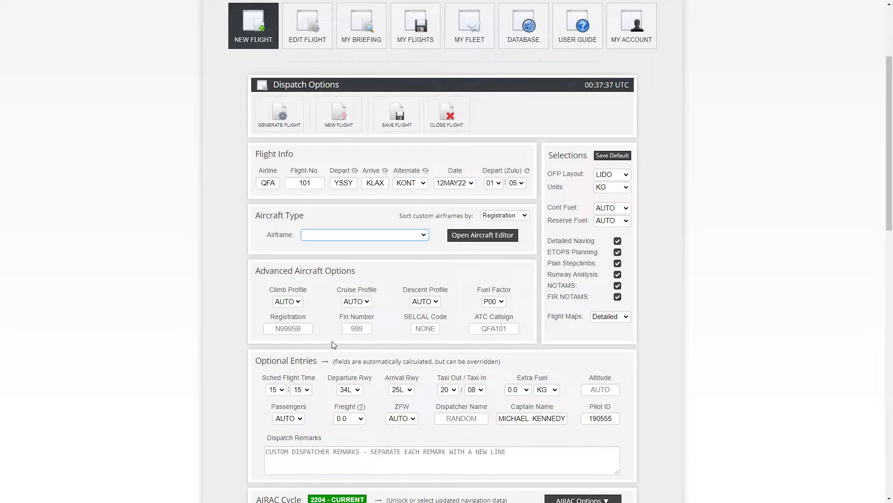
left_click(348, 344)
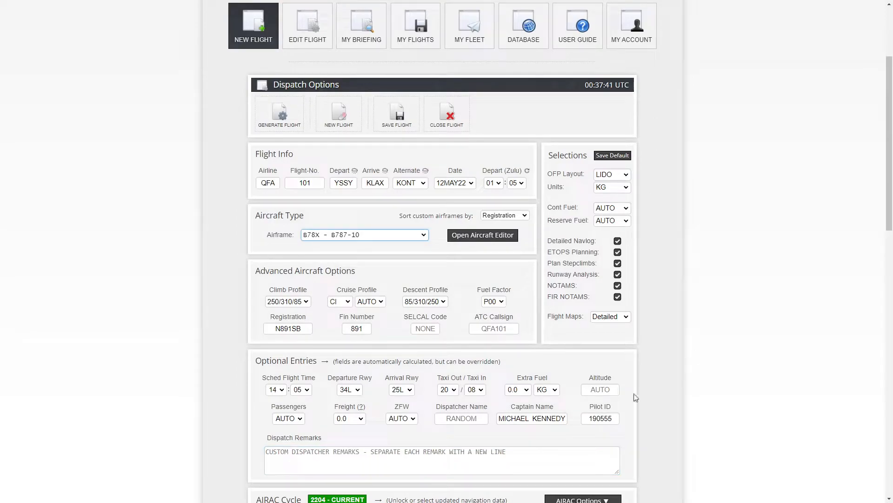
Step: Examine the climb, cruise and descent profile options
scroll(289, 358, "down", 1)
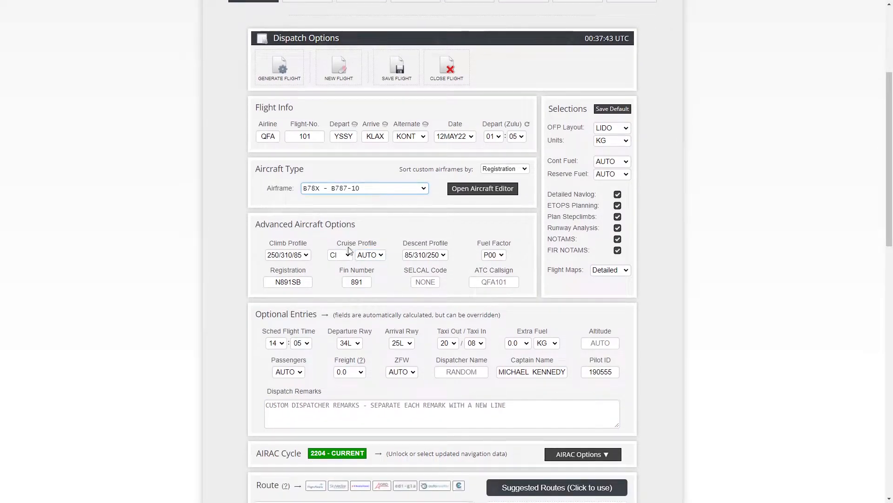
left_click(342, 255)
left_click(369, 257)
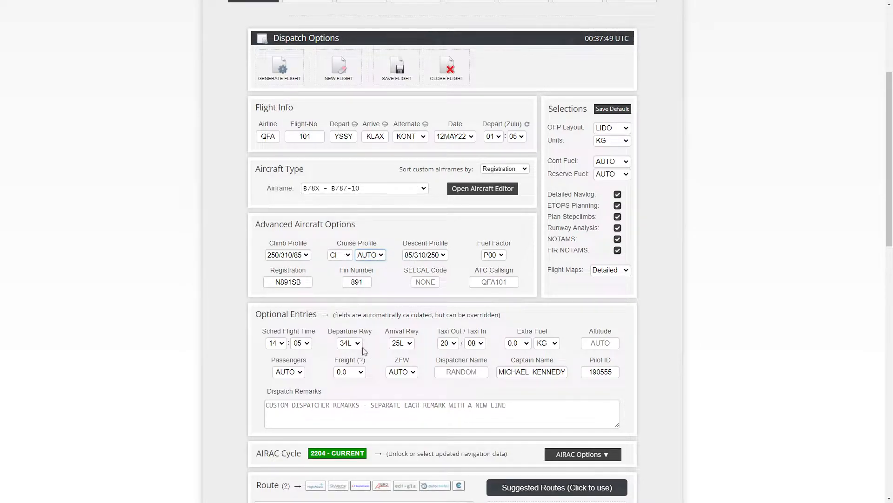
left_click(378, 236)
left_click(271, 136)
left_click(443, 255)
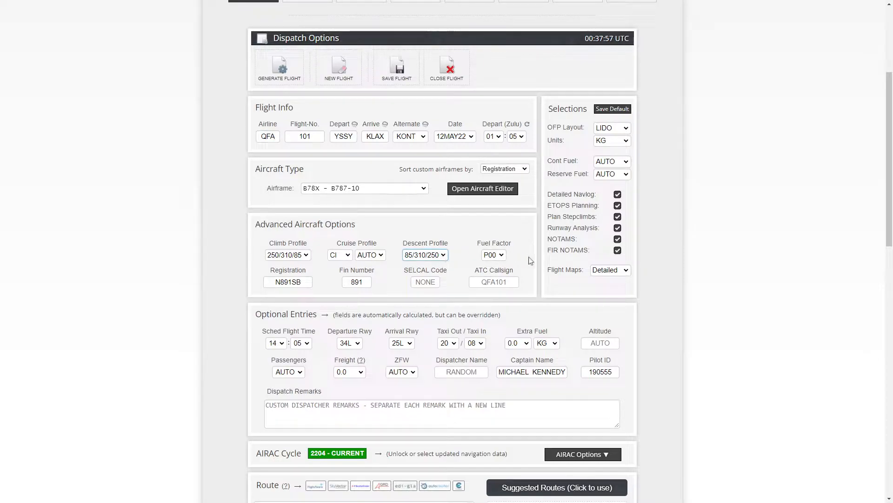
left_click(293, 256)
Step: Set the fuel factor to P01
left_click(503, 255)
left_click(493, 392)
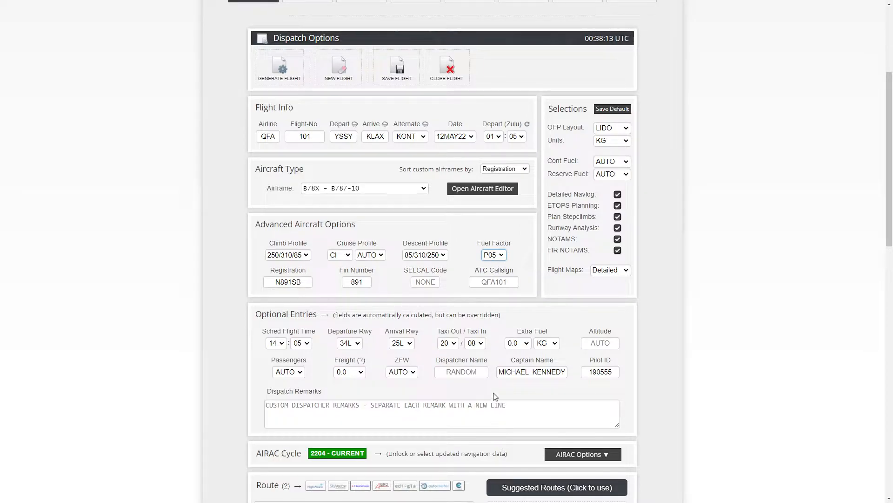
left_click(489, 286)
Step: Set the aircraft registration to VH-FRO
left_click_drag(274, 283, 305, 284)
type("VH-FRO")
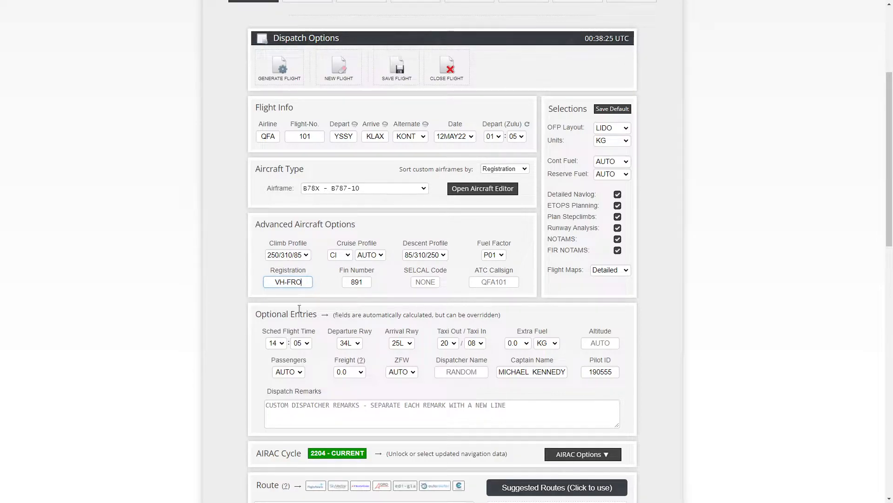
key("Tab")
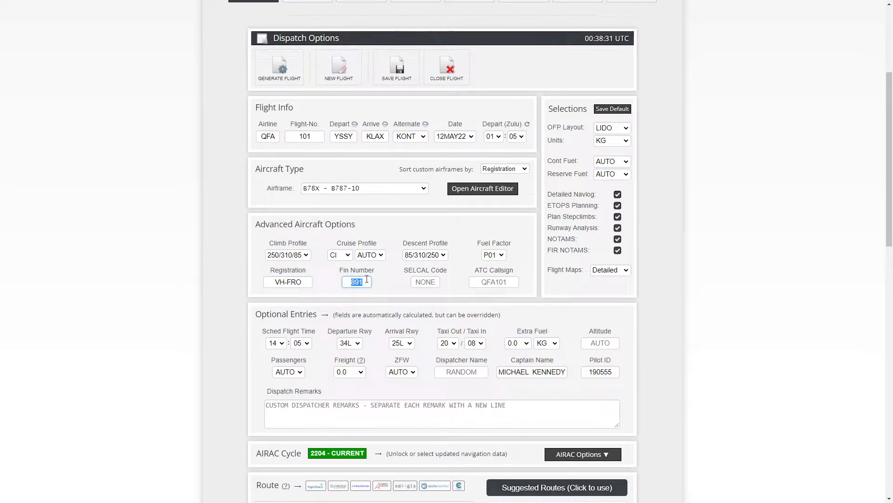
key("Tab")
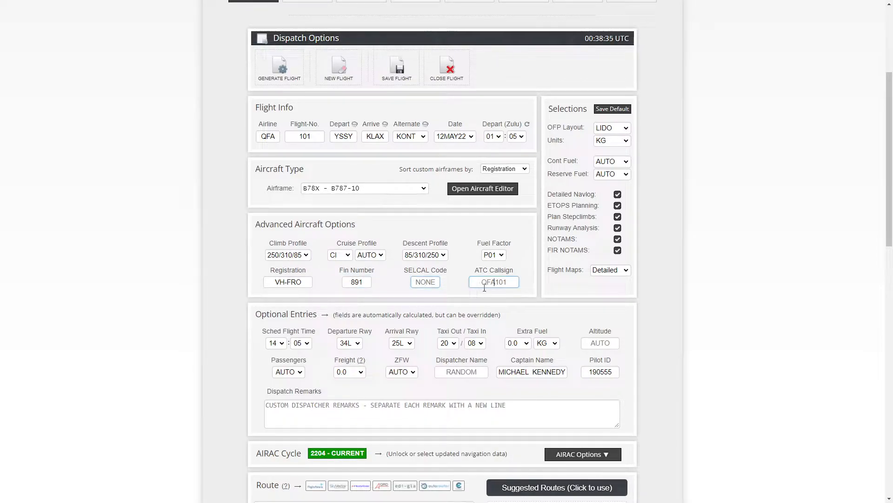
Step: Set the extra fuel to 2.0
left_click_drag(260, 140, 321, 140)
left_click(508, 282)
scroll(223, 354, "down", 2)
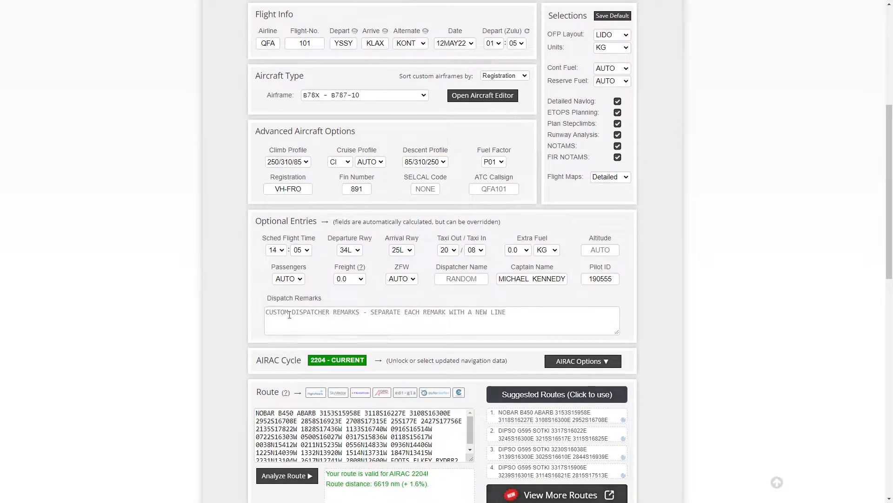
left_click_drag(262, 240, 392, 241)
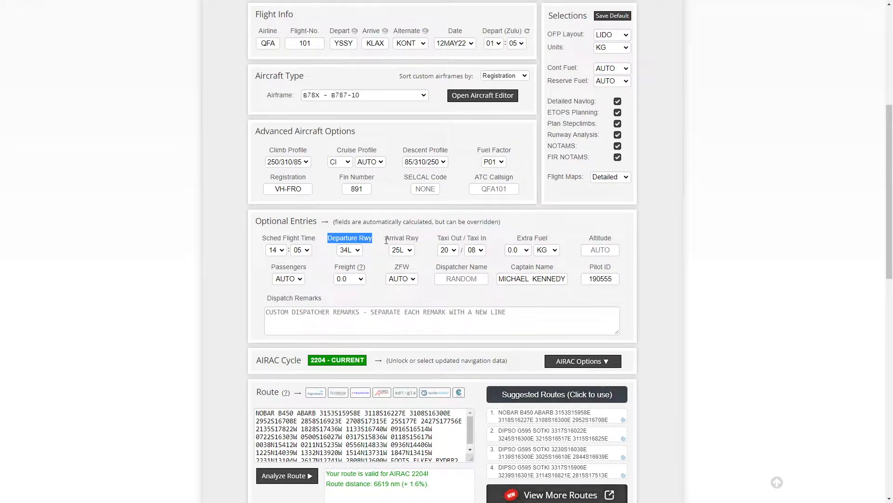
left_click(413, 238)
left_click_drag(384, 240, 432, 238)
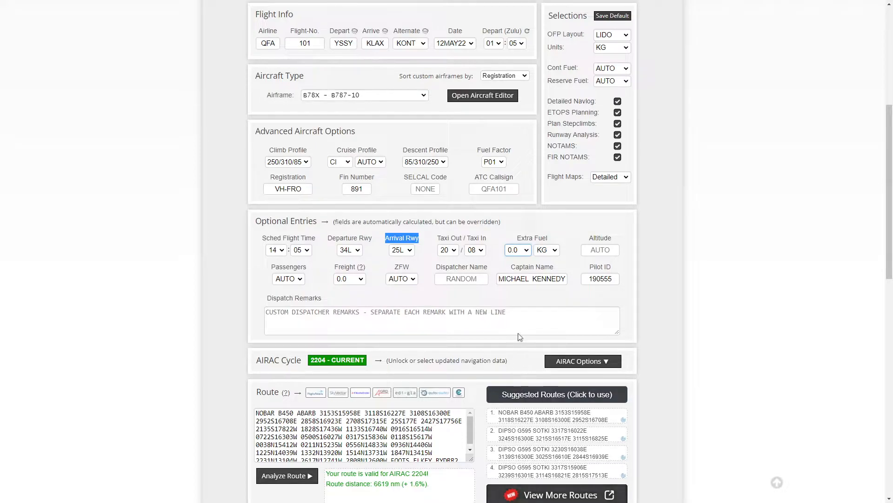
left_click(515, 346)
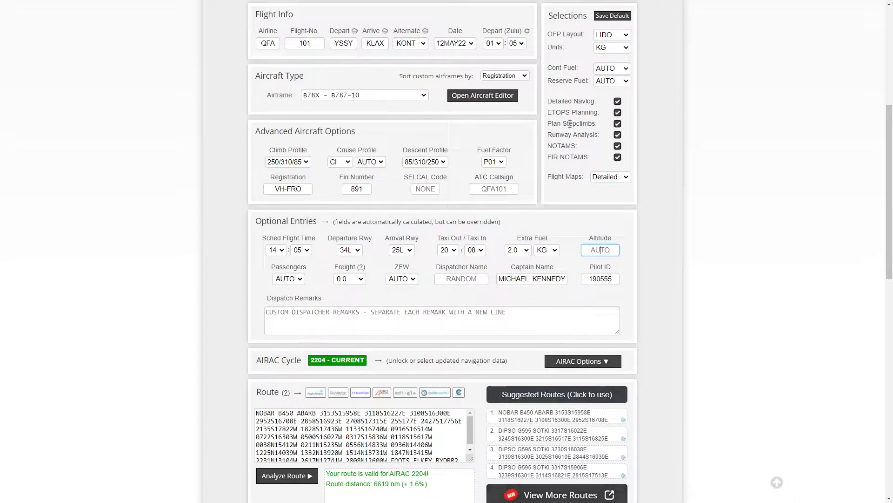
Step: Examine the passengers, freight, ZFW and dispatcher name options
left_click_drag(552, 124, 593, 130)
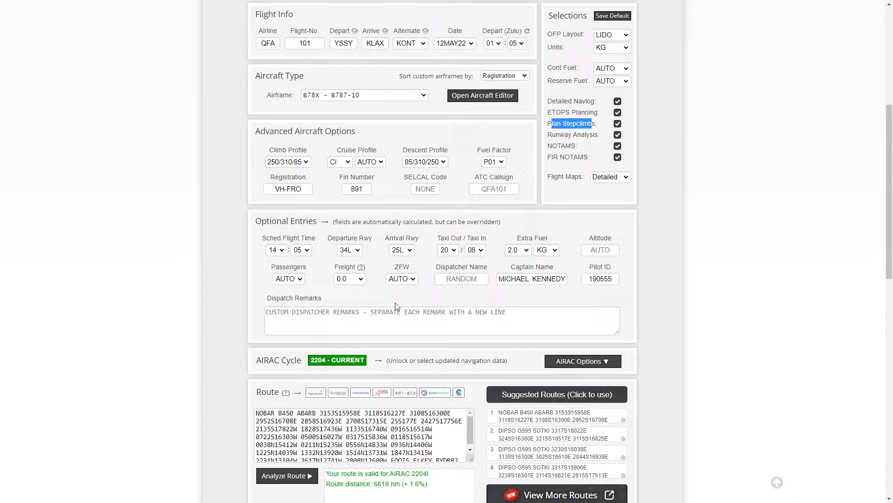
left_click(362, 279)
left_click(344, 296)
left_click(294, 277)
left_click(356, 285)
left_click(401, 279)
left_click(465, 300)
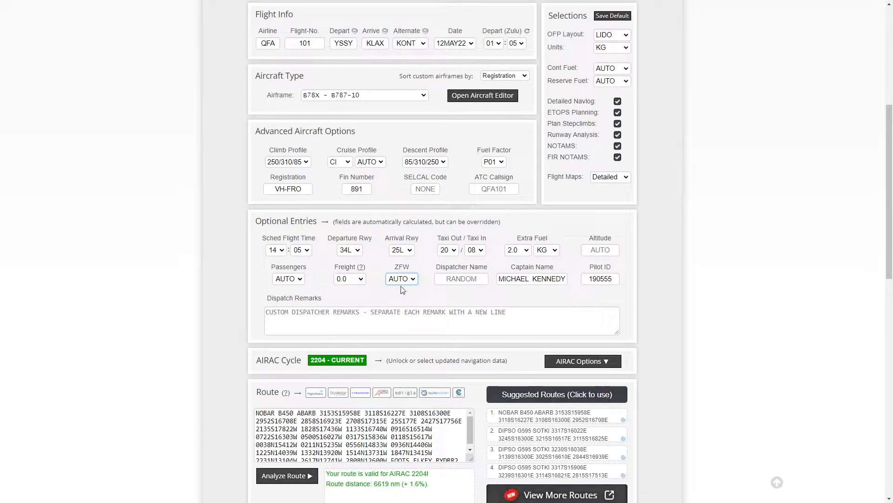
left_click(406, 311)
left_click(461, 279)
Step: Enter the dispatch remark I AM NEW
scroll(300, 306, "down", 2)
left_click(304, 230)
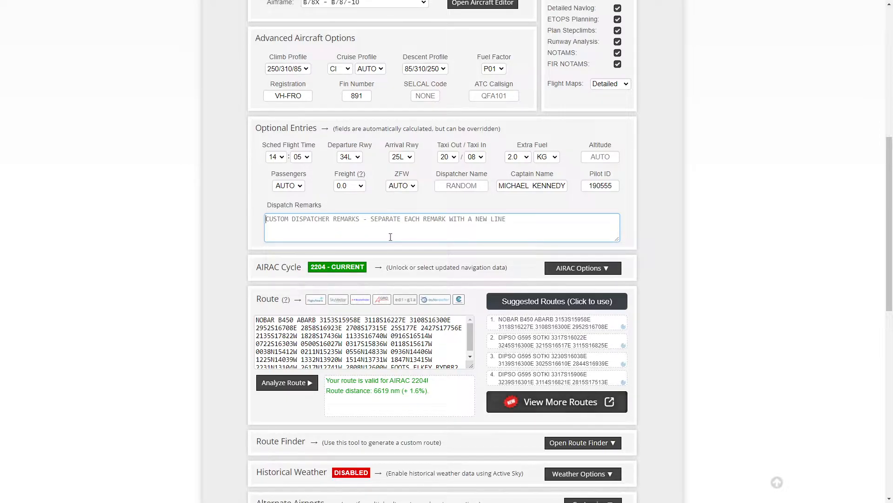
type("I AM NEW")
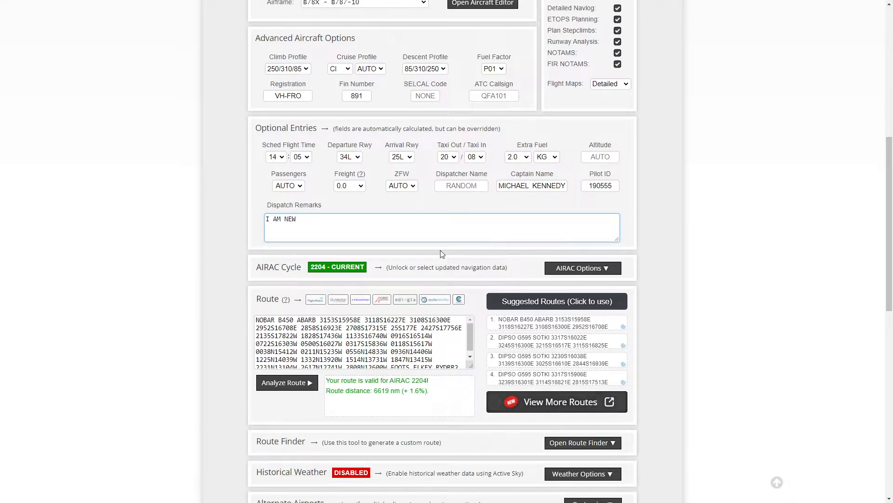
Step: Open the AIRAC cycle options
left_click(687, 255)
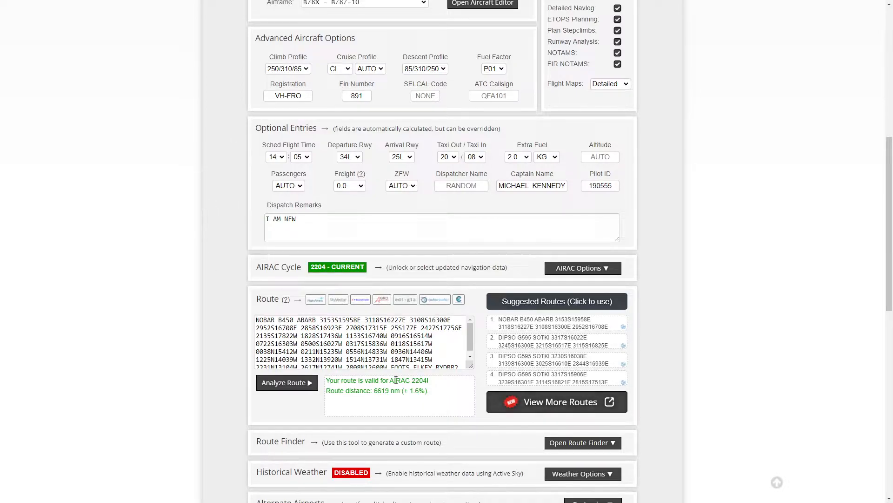
left_click(356, 362)
scroll(130, 274, "down", 1)
scroll(698, 300, "down", 1)
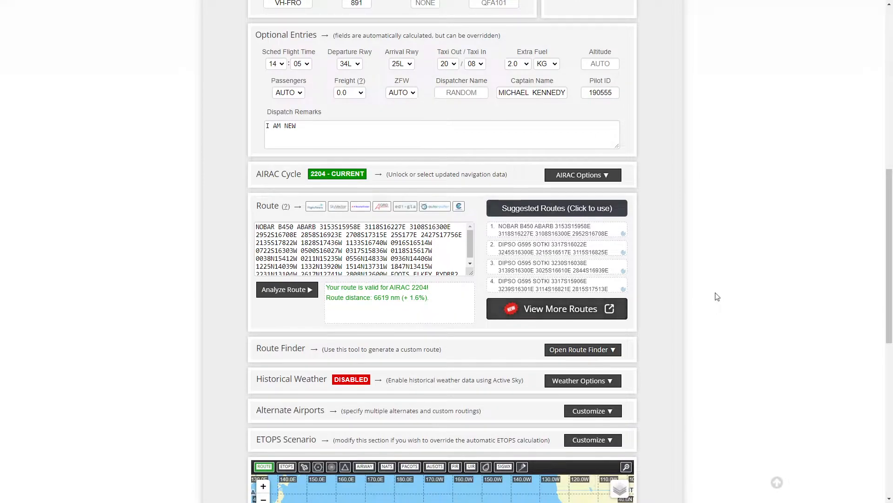
left_click(594, 172)
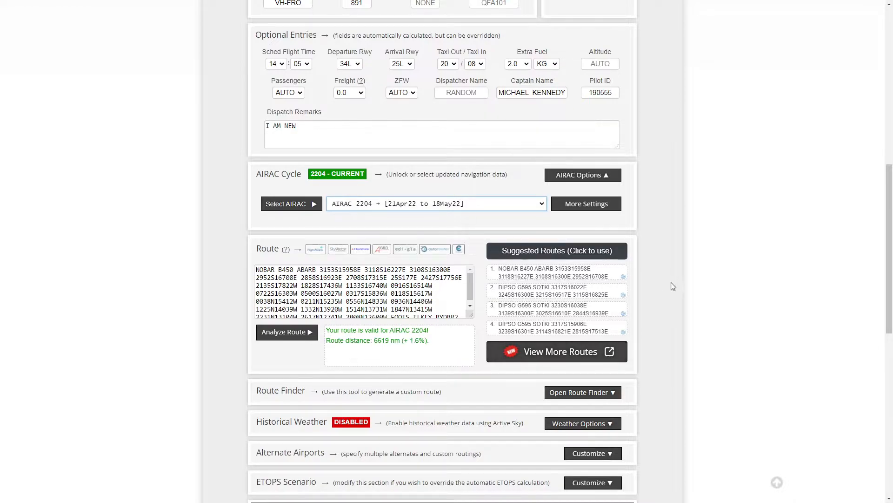
Step: Try each of the suggested routes in turn, ending with the first NOBAR B450 ABARB route
scroll(661, 257, "down", 1)
scroll(662, 257, "down", 1)
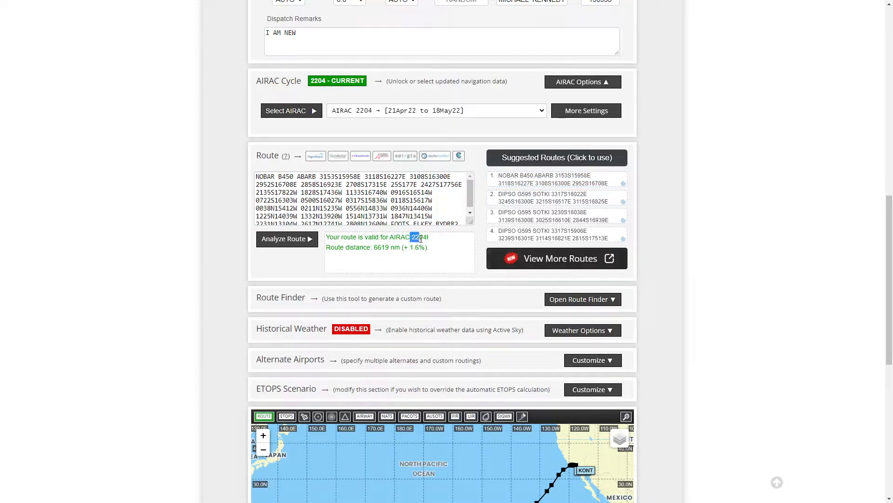
left_click(520, 199)
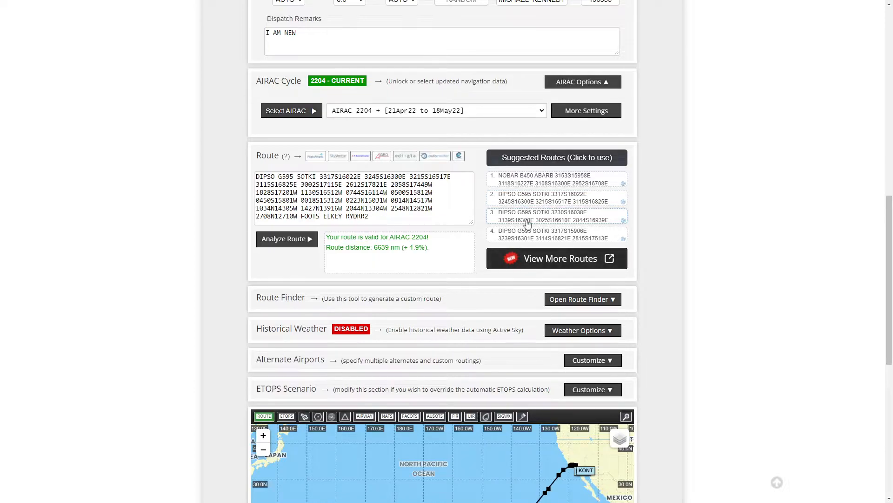
left_click(531, 237)
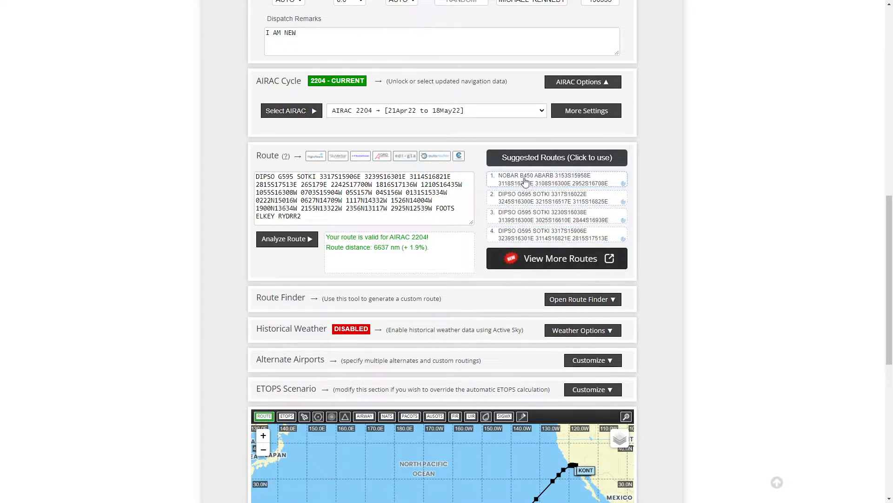
left_click(544, 179)
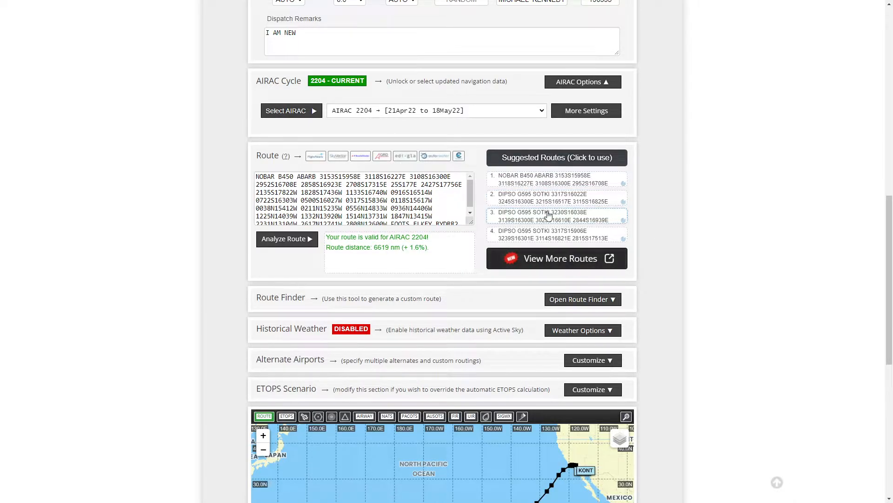
scroll(761, 263, "down", 1)
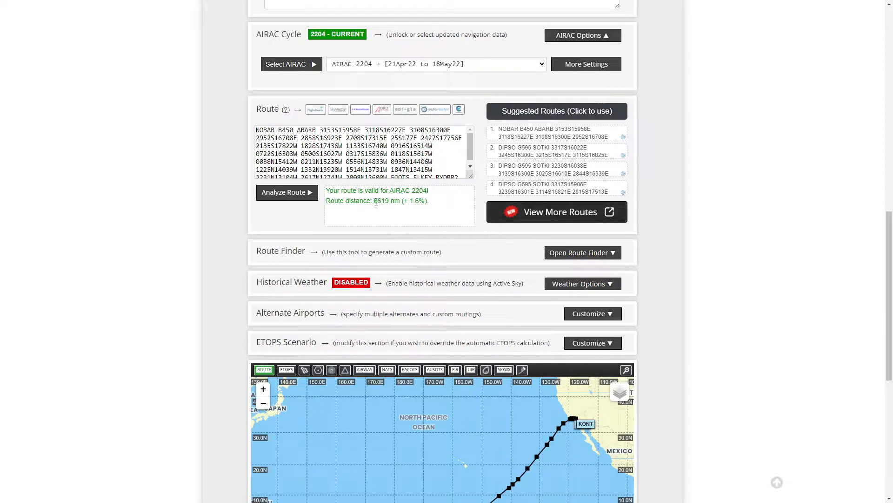
left_click(504, 154)
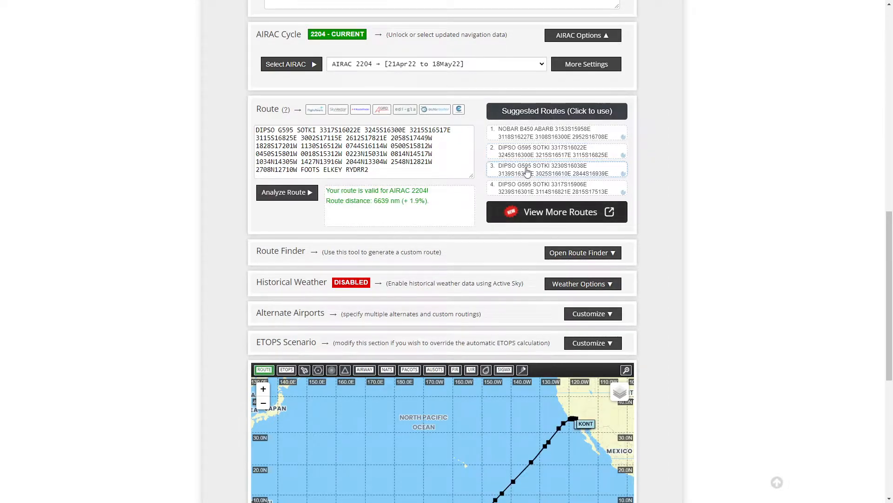
left_click(527, 170)
left_click(518, 153)
double_click(415, 201)
left_click(551, 137)
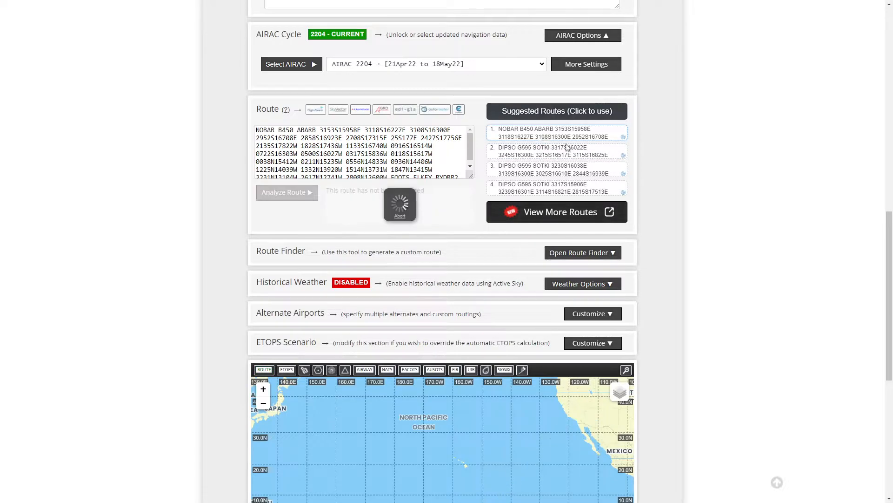
Step: Open the Route Finder and Historical Weather option sections to review their settings
scroll(721, 229, "down", 1)
scroll(719, 221, "down", 2)
scroll(719, 221, "up", 2)
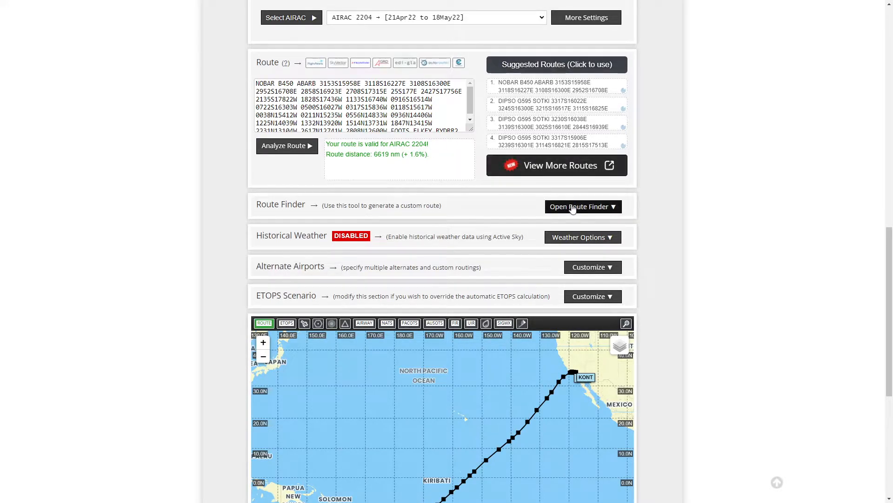
left_click(572, 208)
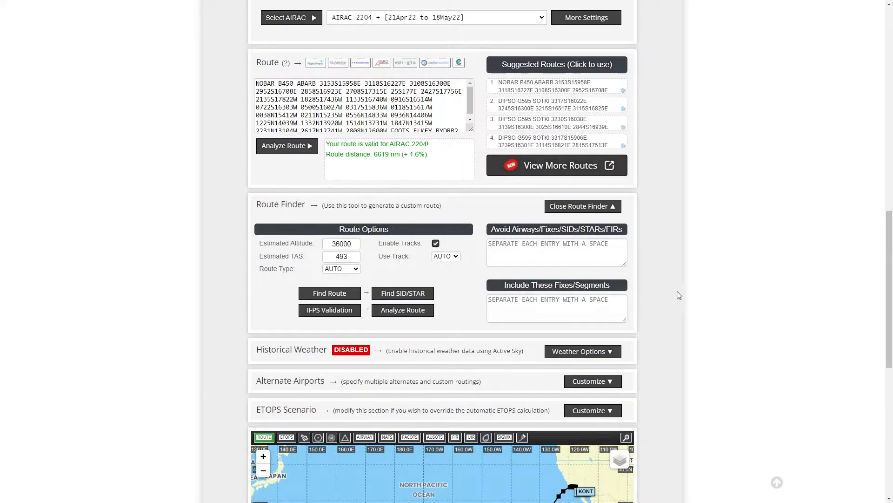
scroll(663, 278, "down", 2)
left_click(580, 259)
scroll(653, 252, "down", 2)
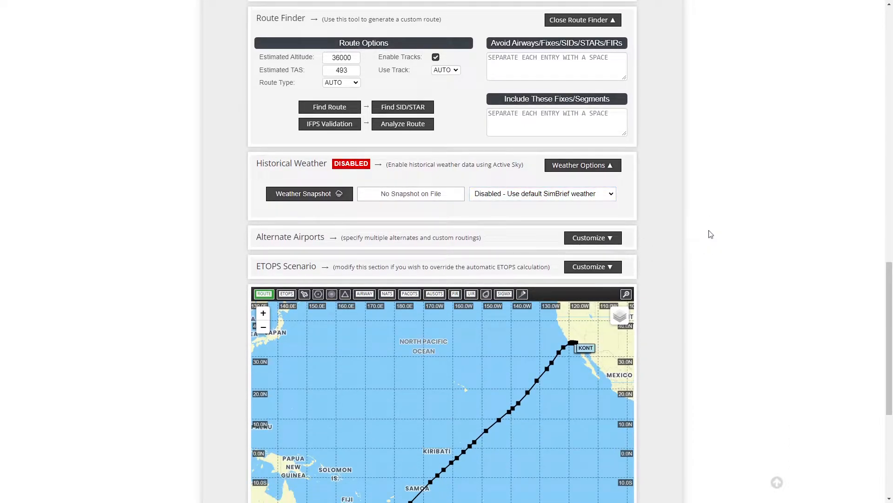
scroll(689, 232, "down", 1)
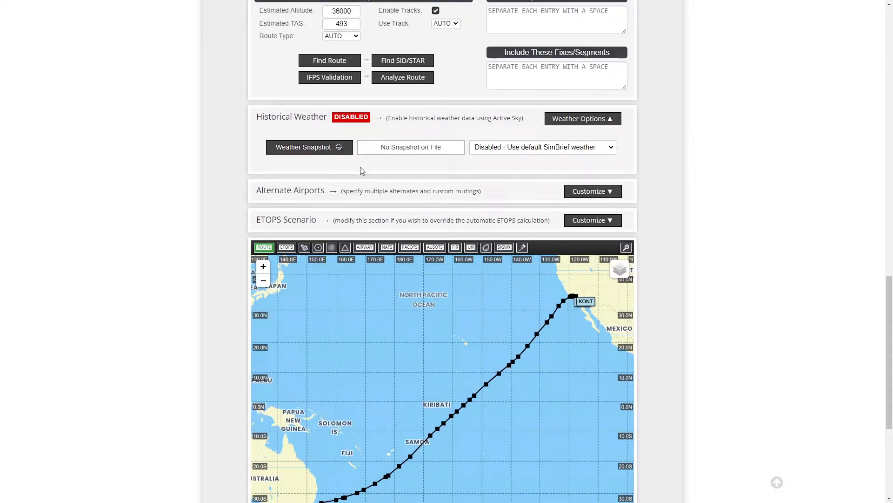
Step: Open the alternate airports options, set alternates required to 3 and find alternates
left_click(592, 195)
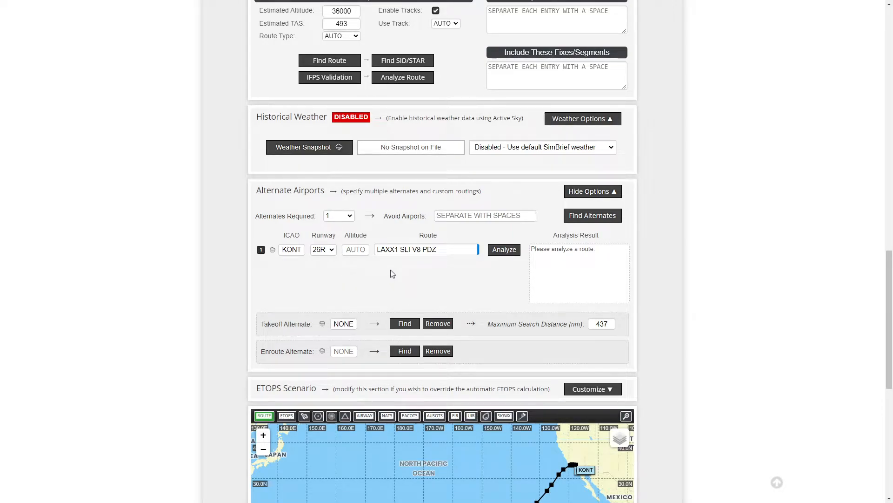
left_click(347, 253)
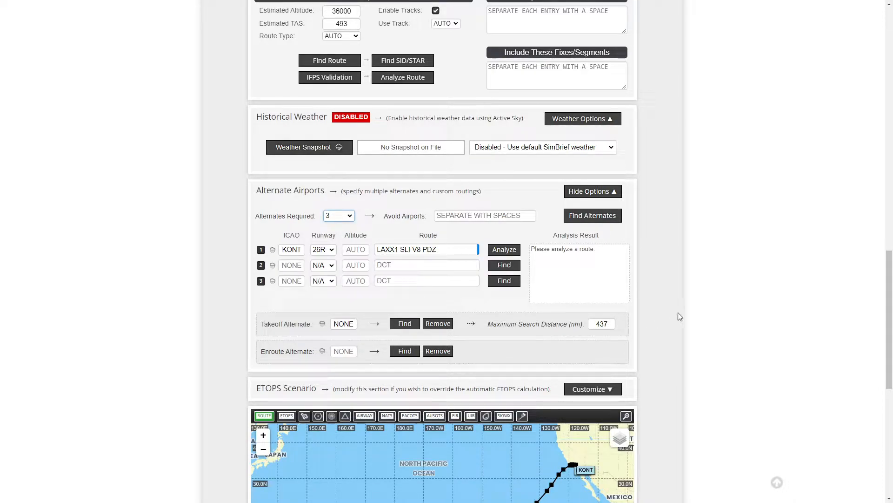
left_click(592, 215)
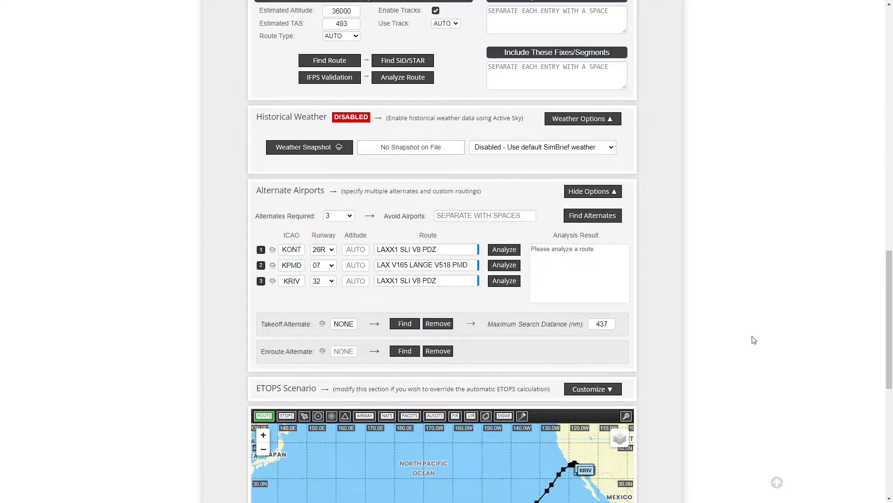
Step: Raise the alternates required to 4 and find alternates again
scroll(728, 329, "down", 5)
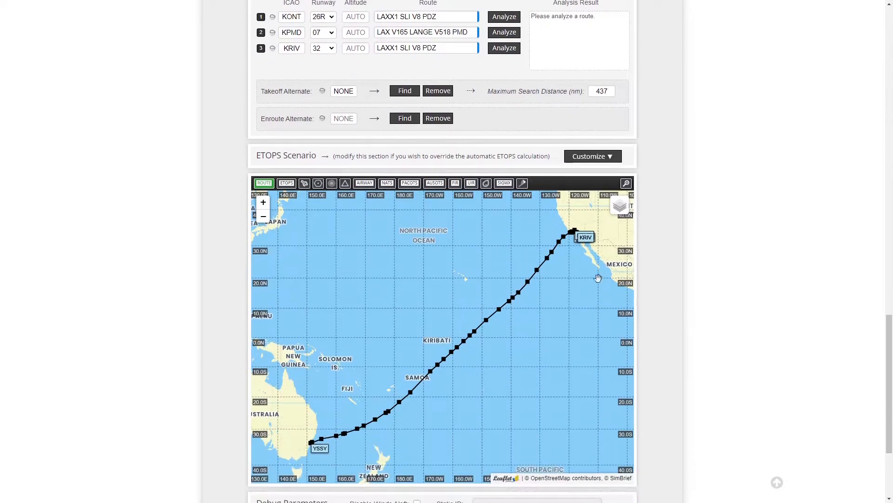
scroll(583, 238, "up", 4)
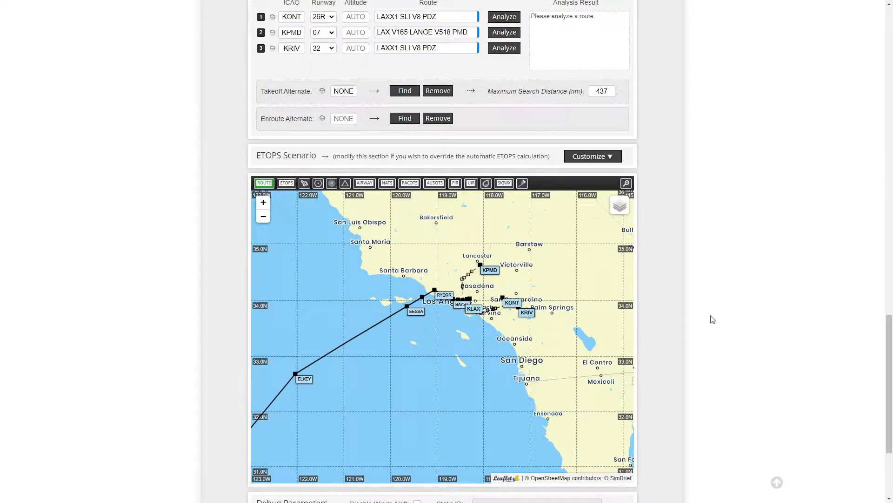
scroll(715, 317, "up", 5)
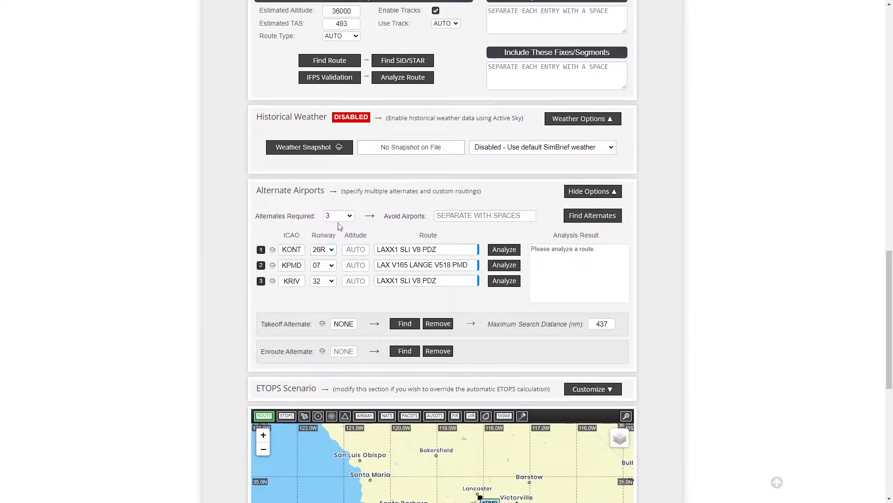
key("Down")
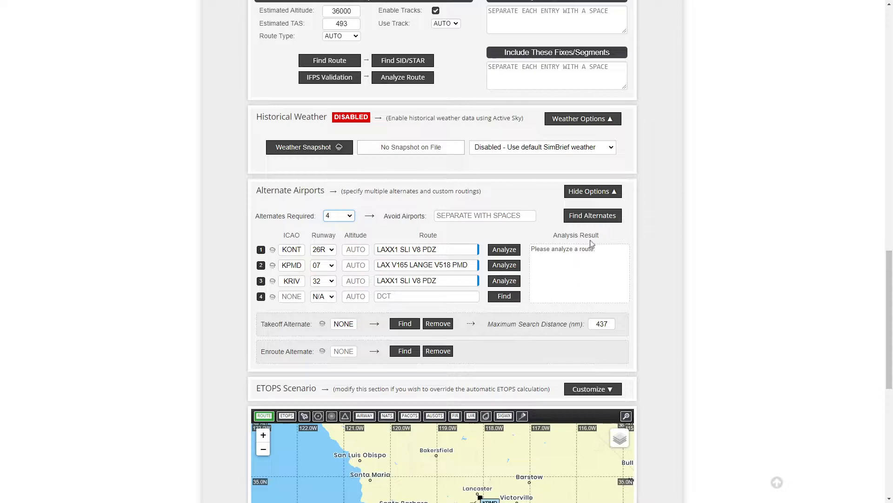
left_click(593, 215)
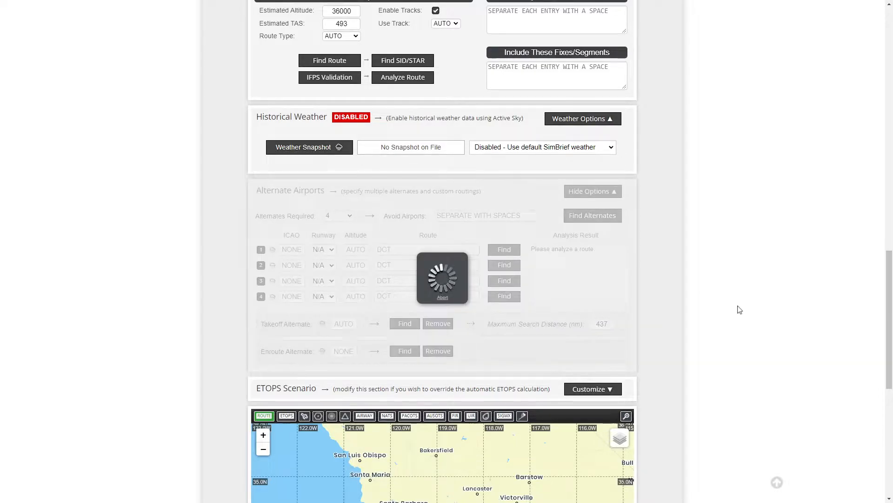
Step: Examine the alternate airports' routes on the map around Los Angeles
scroll(730, 328, "down", 4)
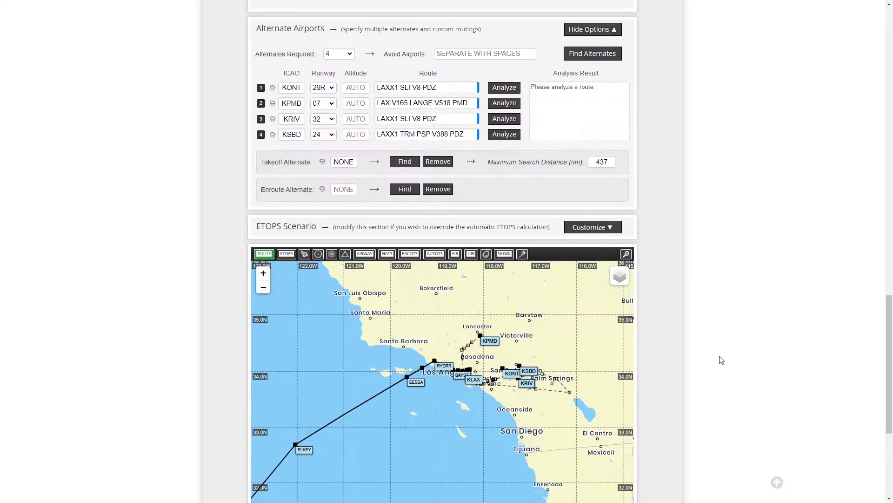
scroll(479, 350, "up", 1)
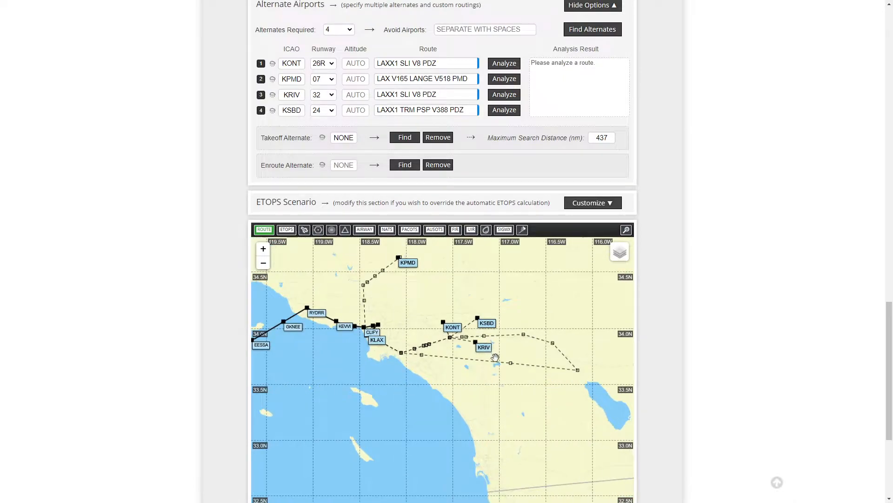
left_click_drag(510, 388, 518, 390)
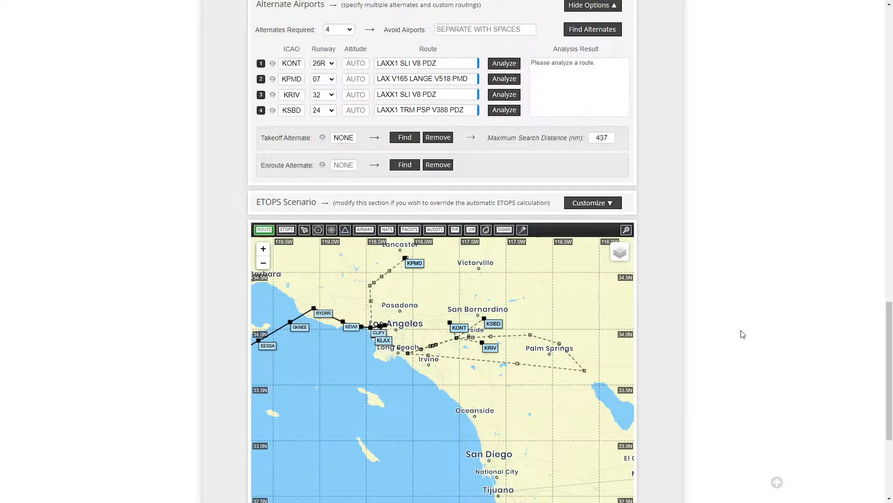
scroll(743, 334, "up", 1)
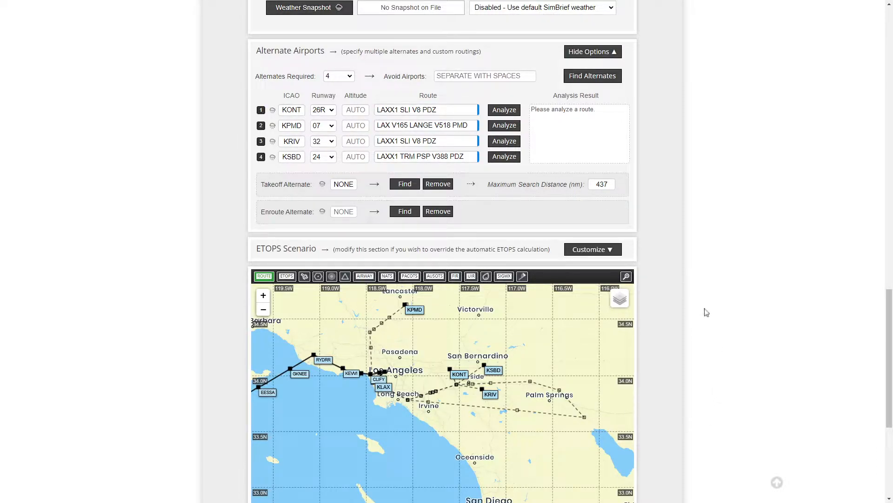
scroll(703, 310, "down", 1)
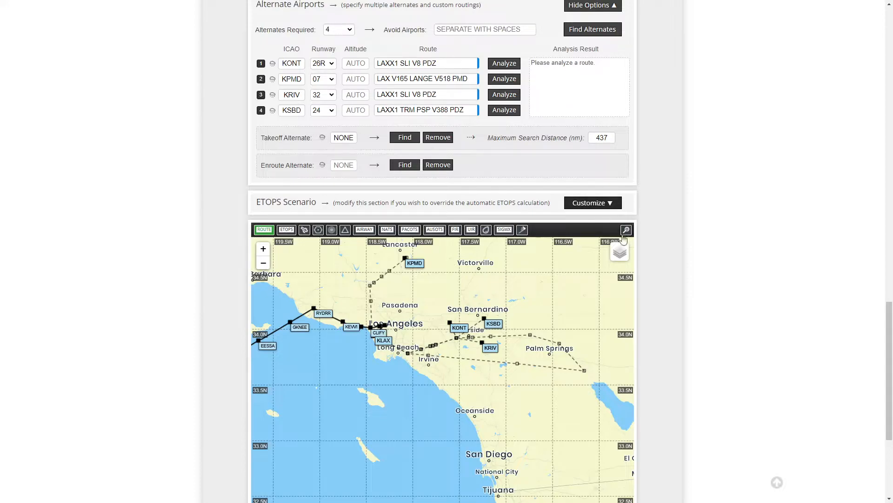
Step: Open the ETOPS Scenario options and auto-calculate the ETOPS scenario
left_click(587, 207)
left_click_drag(326, 461, 443, 349)
scroll(444, 349, "down", 3)
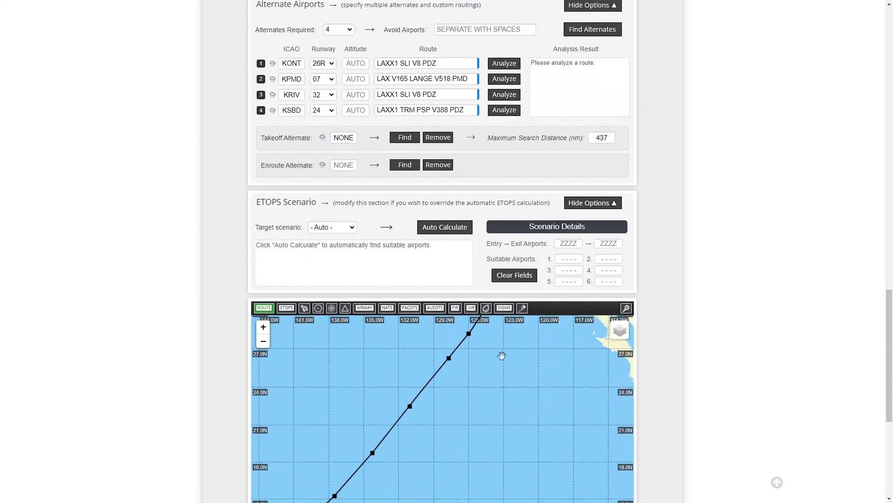
scroll(742, 347, "down", 5)
scroll(429, 242, "down", 1)
left_click_drag(414, 233, 529, 153)
scroll(489, 225, "down", 2)
scroll(478, 261, "up", 1)
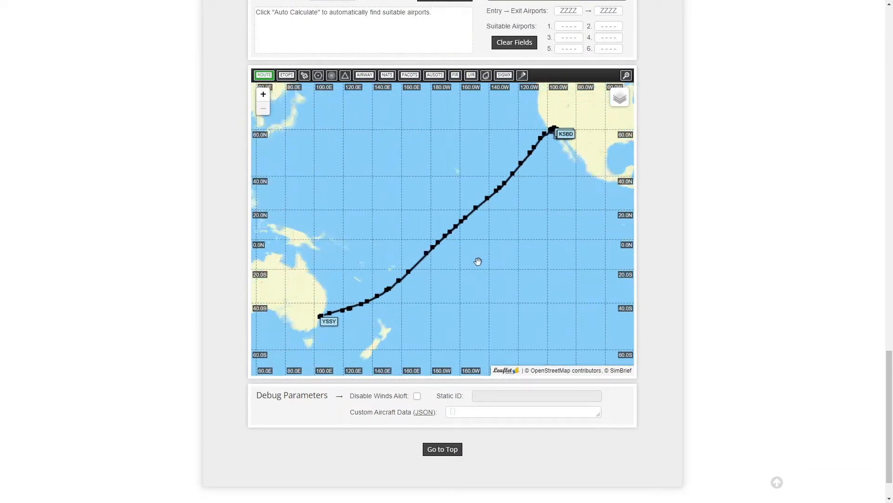
scroll(726, 233, "up", 3)
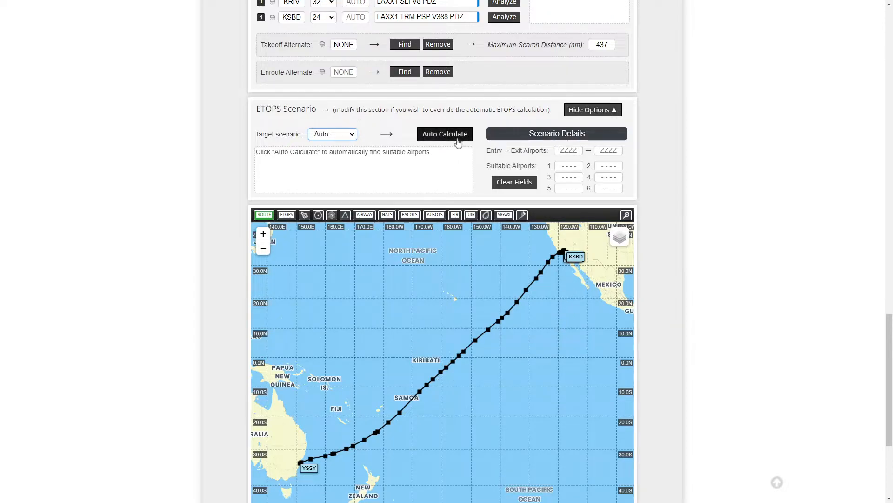
left_click(442, 134)
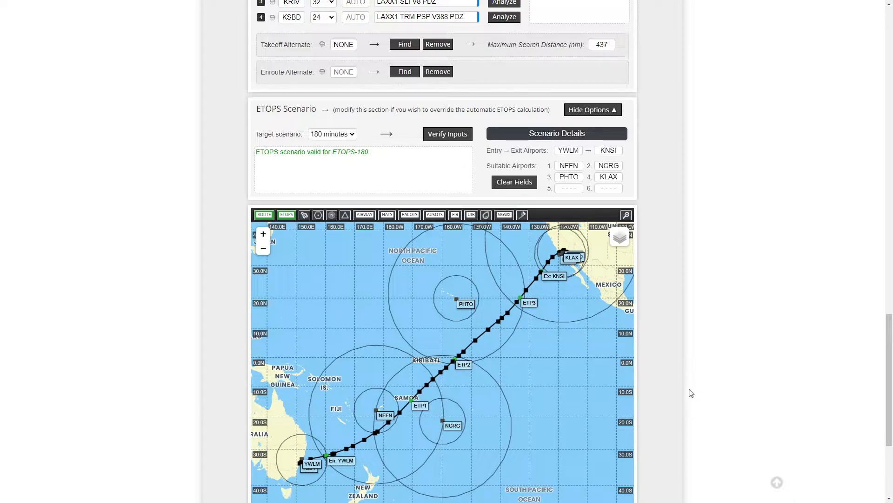
Step: Pan along the route on the map to examine the ETOPS circles and equal time points
left_click_drag(479, 415, 510, 386)
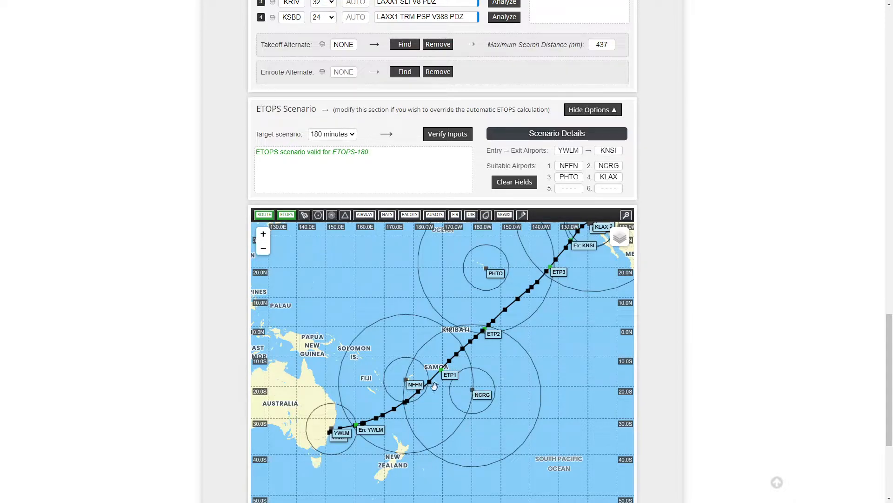
left_click_drag(465, 366, 423, 389)
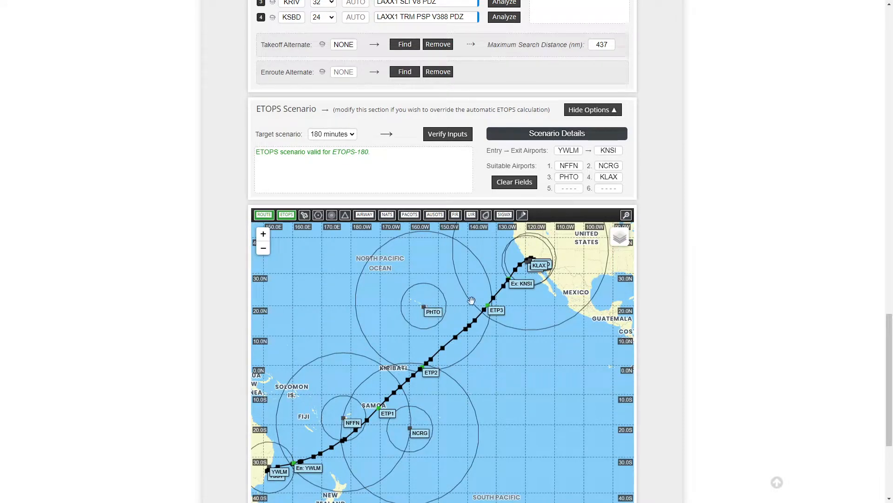
left_click_drag(364, 401, 481, 361)
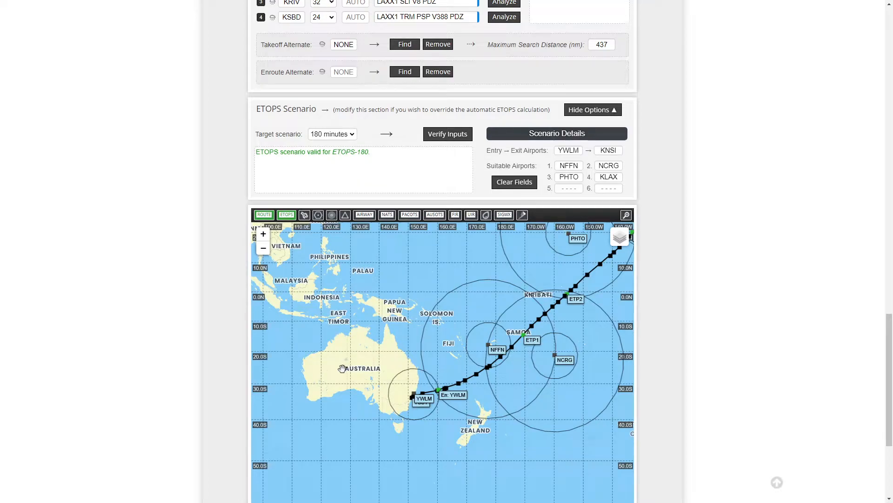
left_click_drag(471, 399, 420, 430)
left_click_drag(496, 407, 462, 427)
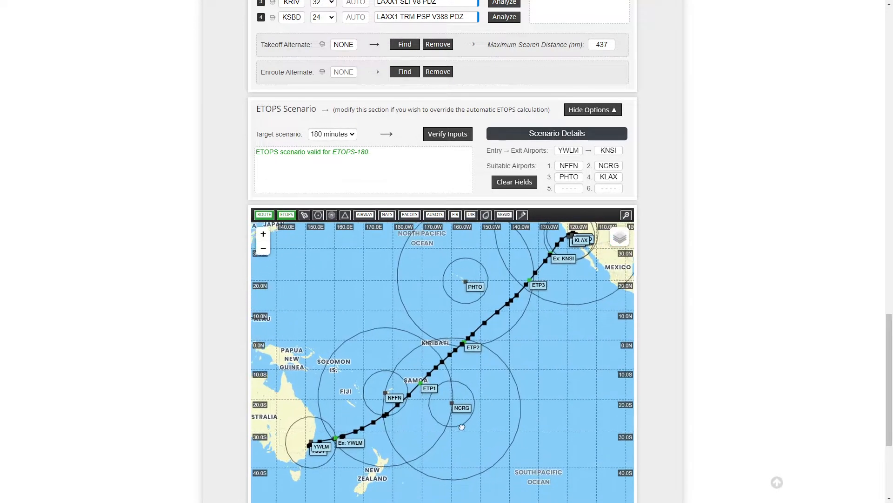
left_click_drag(495, 390, 470, 405)
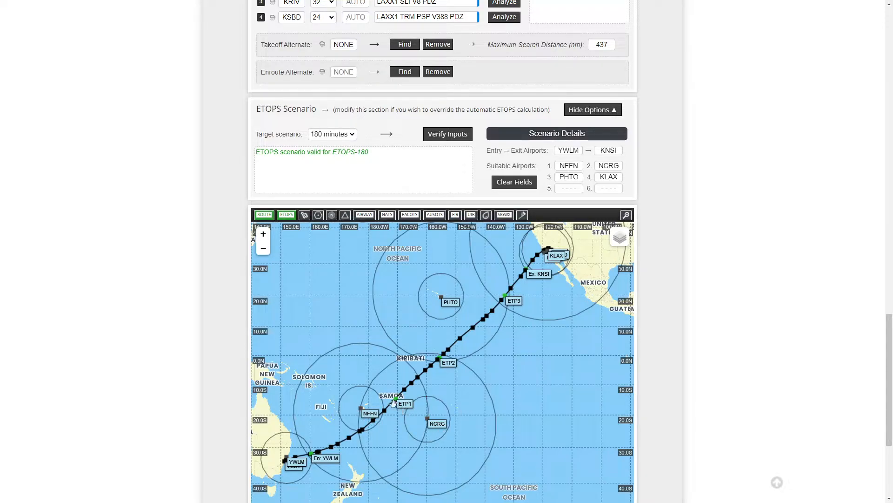
scroll(403, 403, "up", 1)
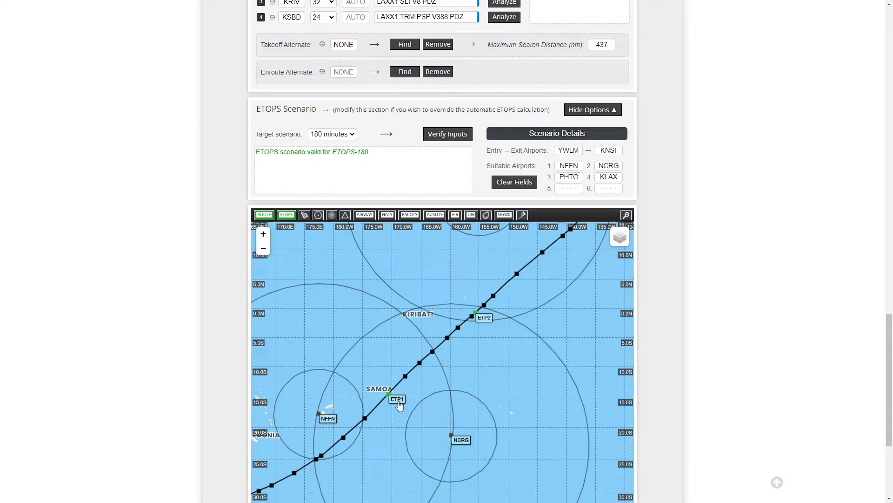
left_click_drag(465, 390, 407, 423)
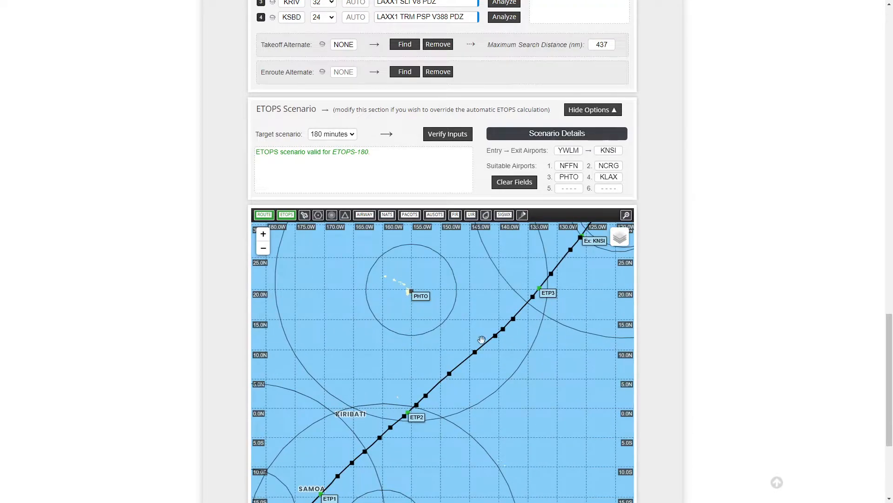
Step: Examine the full route from Sydney to Los Angeles with its ETOPS circles and equal time points on the map
mouse_move(443, 441)
left_mouse_down()
mouse_move(460, 432)
mouse_move(446, 437)
left_mouse_up()
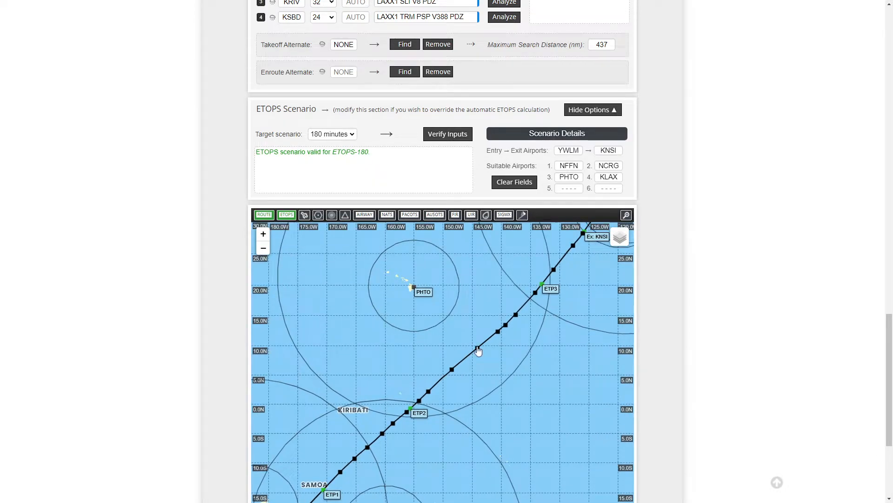
left_click_drag(515, 320, 421, 391)
left_click_drag(532, 282, 611, 257)
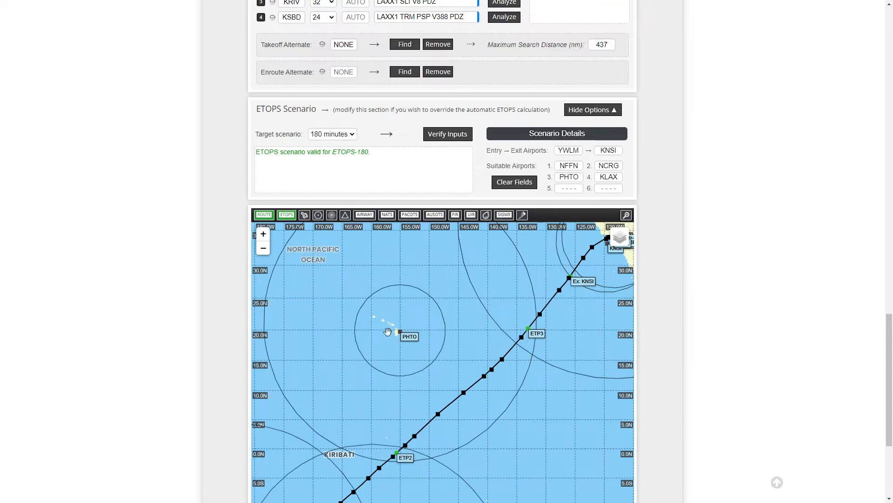
left_click_drag(457, 404, 415, 312)
scroll(437, 383, "down", 1)
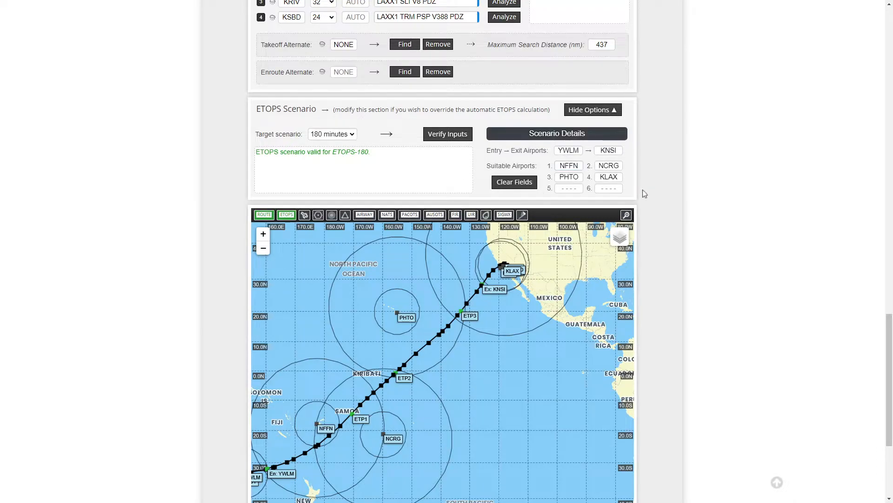
scroll(720, 308, "down", 4)
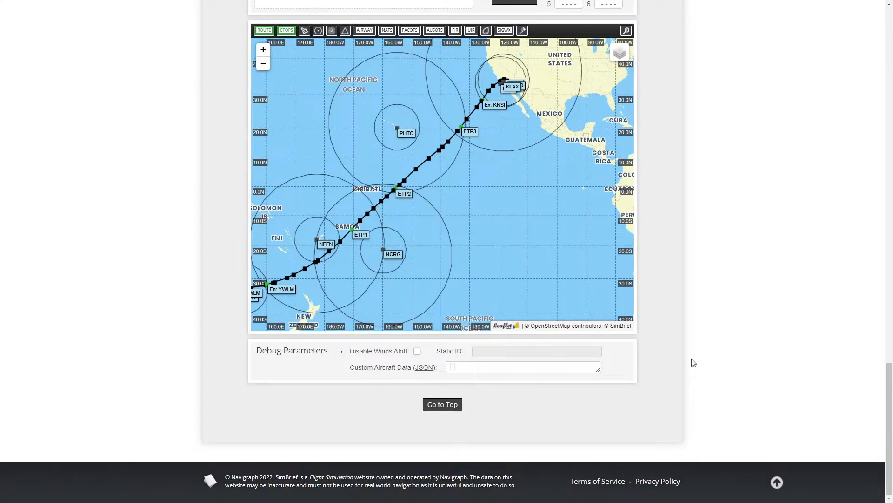
Step: Generate the flight plan with the current dispatch options and confirm overwriting previous flight plans
scroll(693, 362, "up", 6)
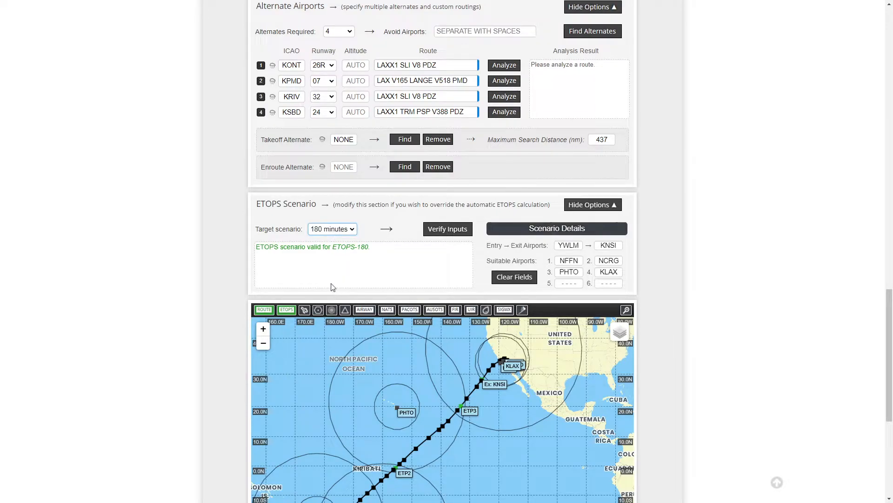
left_click(324, 239)
scroll(705, 292, "up", 20)
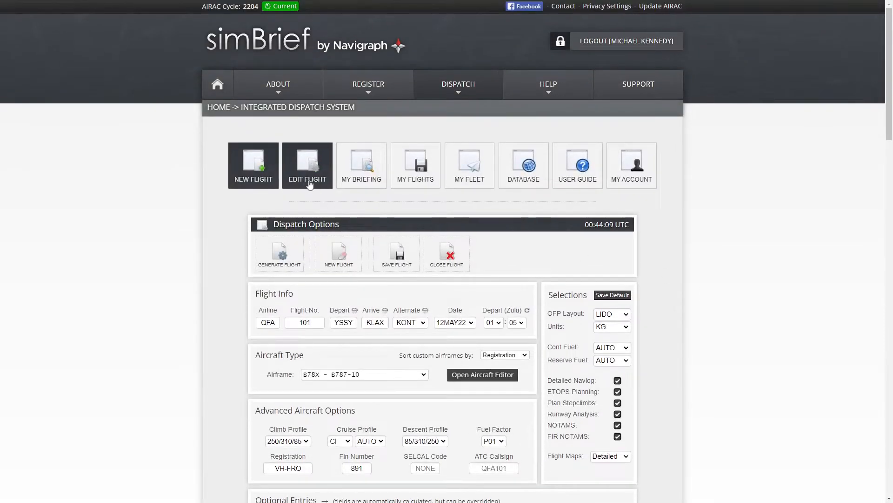
left_click(276, 258)
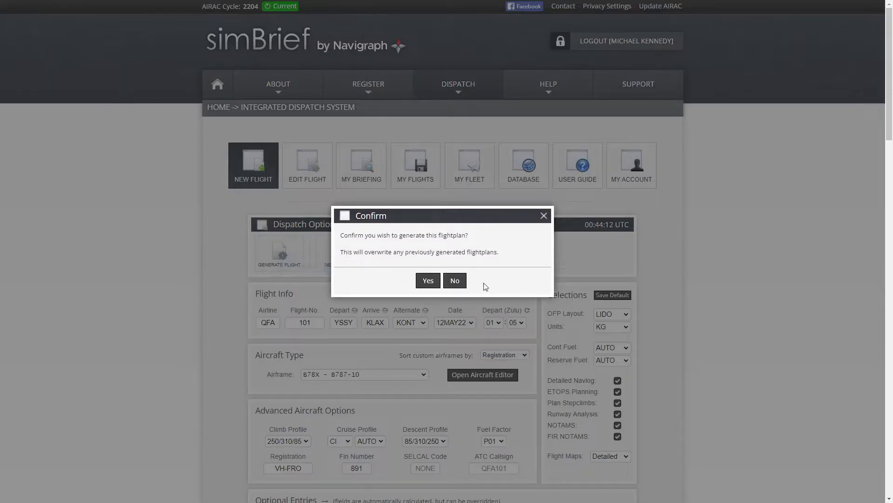
left_click(428, 280)
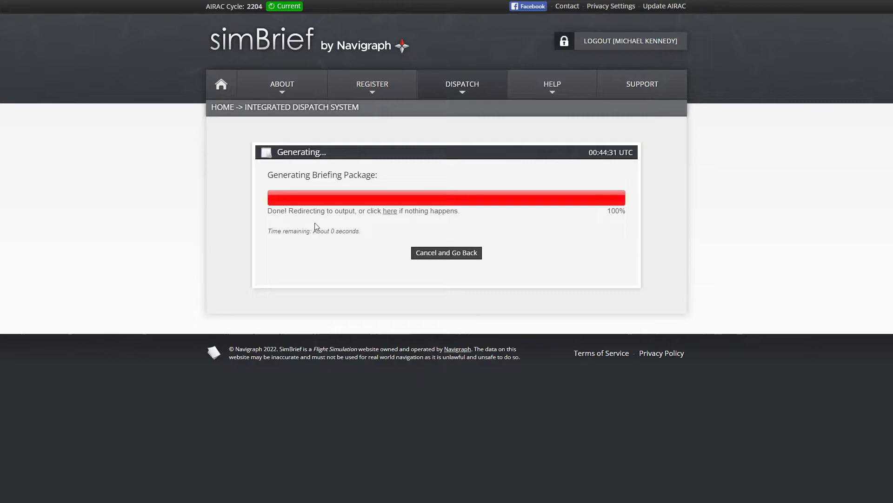
Step: Review the OFP summary in the dispatch output, including routing, alternate and cruise level
scroll(736, 319, "down", 10)
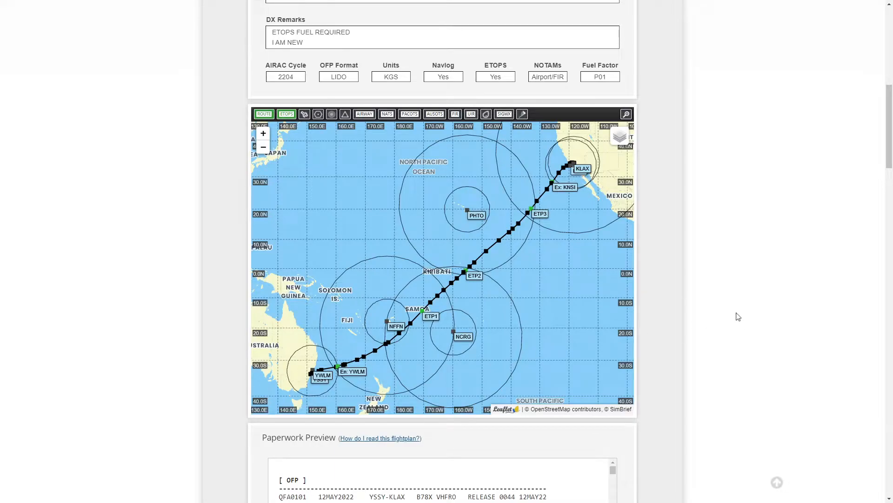
scroll(738, 319, "down", 7)
scroll(726, 317, "up", 5)
scroll(723, 317, "up", 8)
left_click_drag(528, 276, 259, 238)
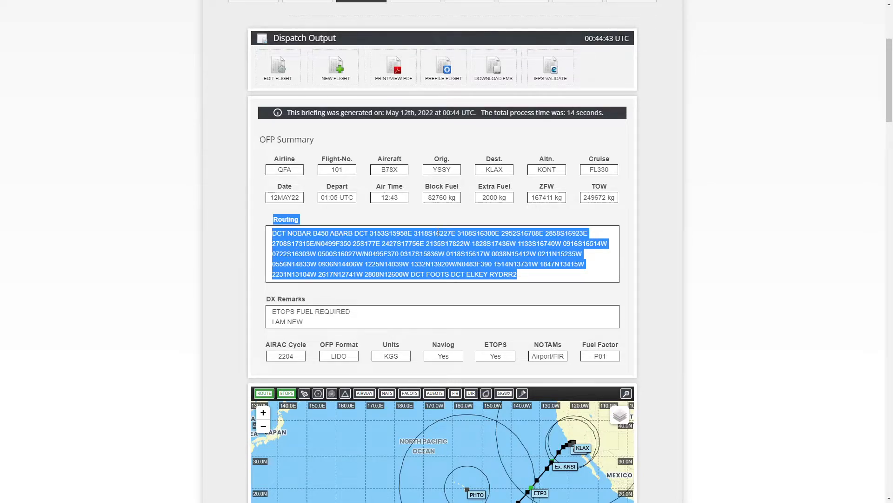
left_click_drag(278, 170, 559, 176)
left_click(389, 174)
left_click(536, 175)
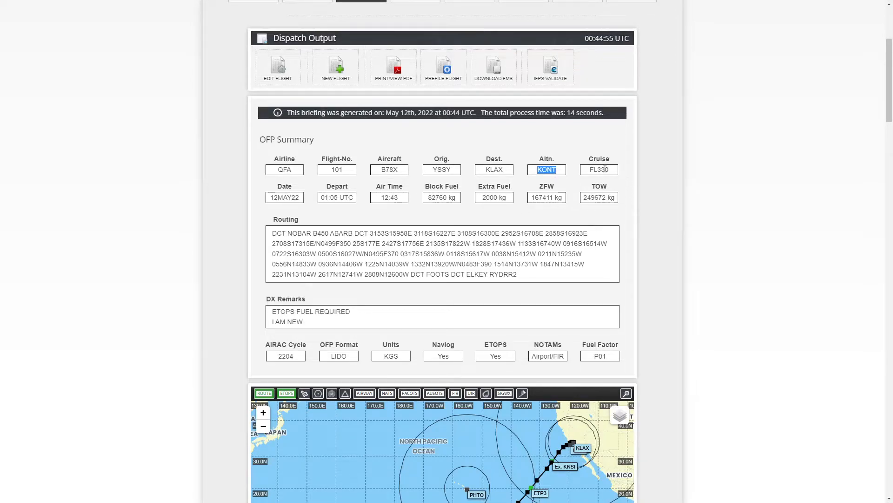
left_click_drag(587, 173, 637, 174)
left_click(726, 247)
Step: Examine the OFP header in the paperwork preview: date, city pair, aircraft registration, release time and airport names
scroll(726, 247, "down", 12)
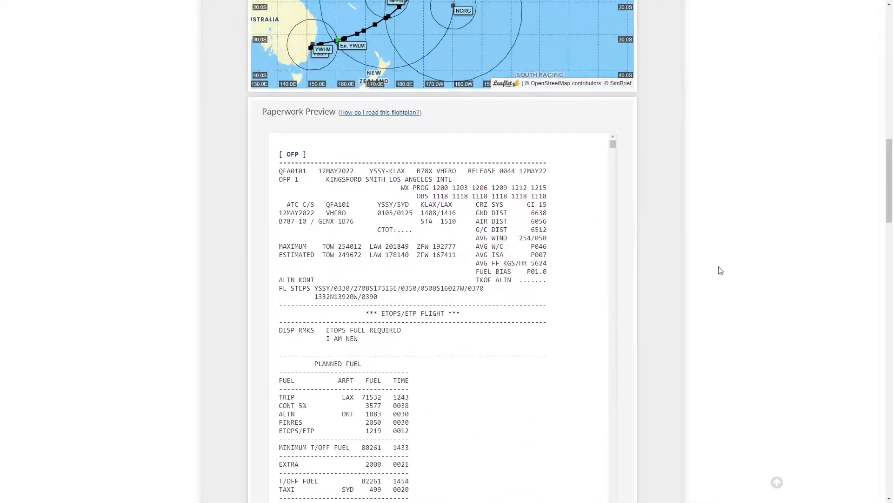
scroll(722, 270, "up", 8)
scroll(716, 268, "down", 10)
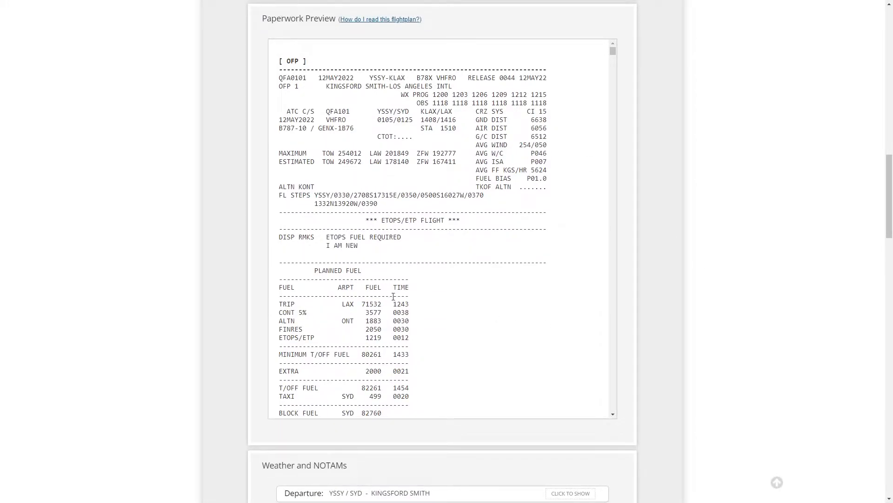
scroll(371, 294, "up", 1)
left_click_drag(280, 123, 340, 125)
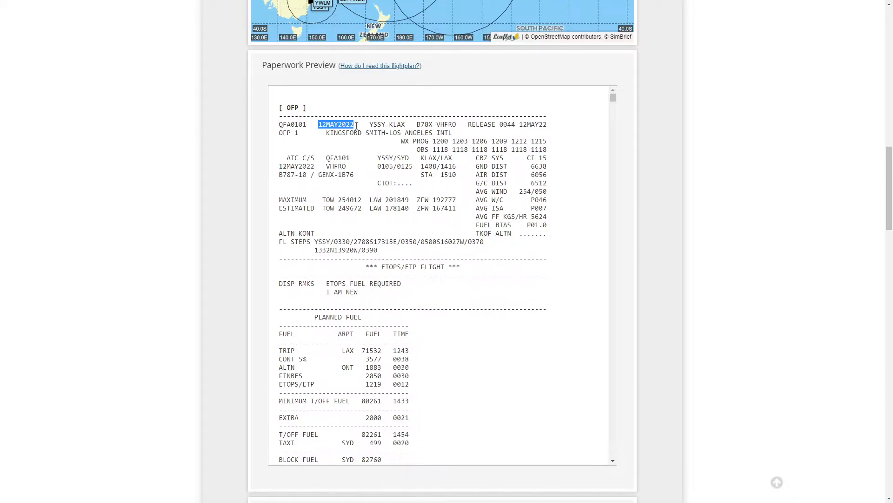
left_click_drag(370, 124, 386, 124)
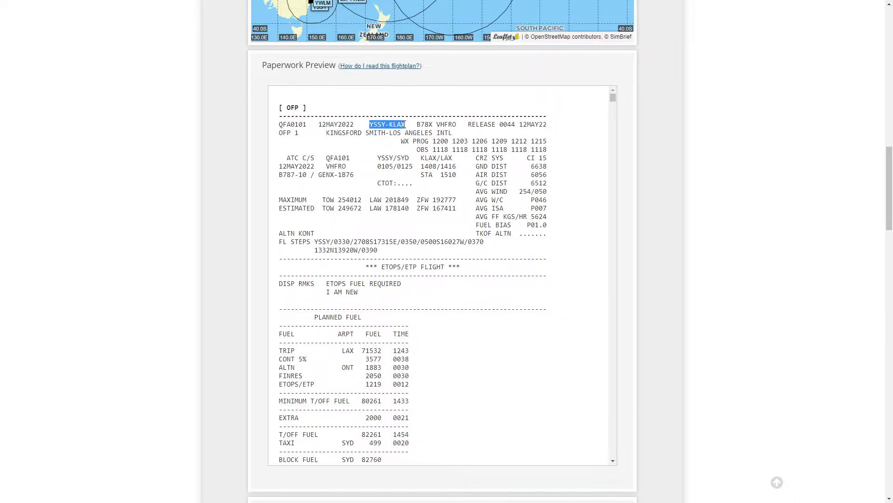
triple_click(415, 124)
left_click(424, 125)
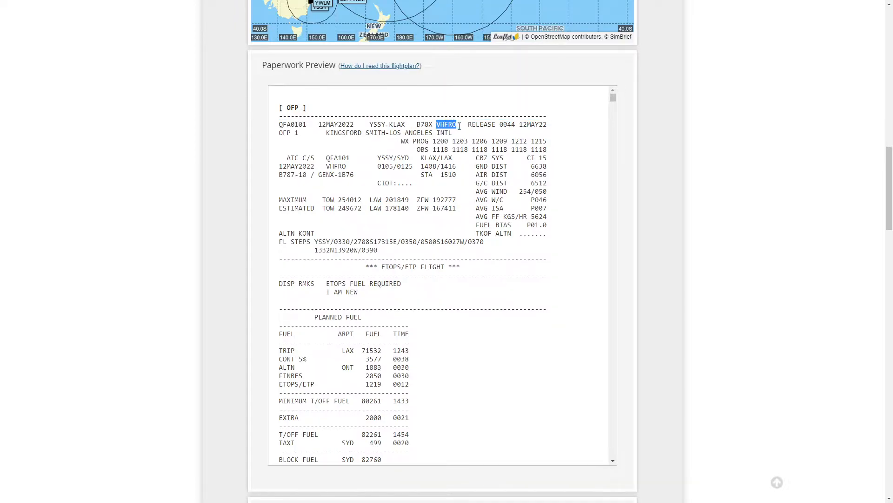
left_click_drag(471, 125, 504, 128)
left_click_drag(318, 135, 385, 134)
left_click_drag(331, 132, 454, 138)
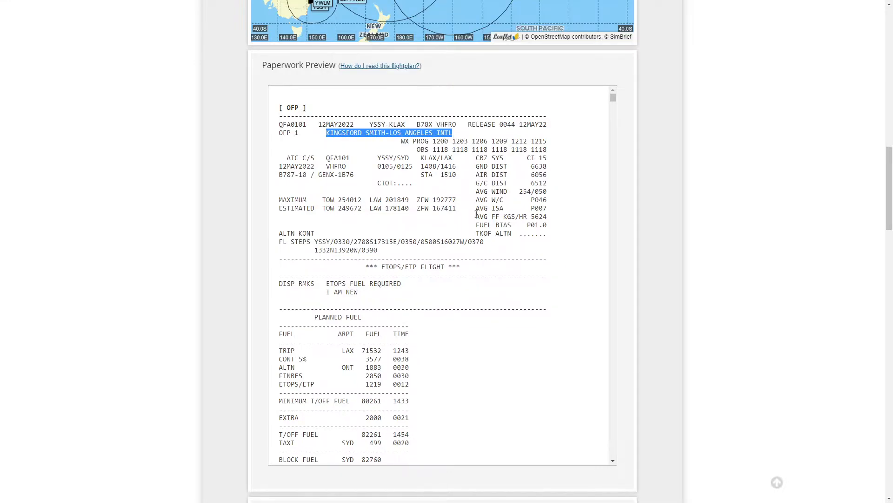
Step: Examine the weather prog times, cruise cost index and average wind lines in the OFP header
left_click_drag(402, 141, 426, 141)
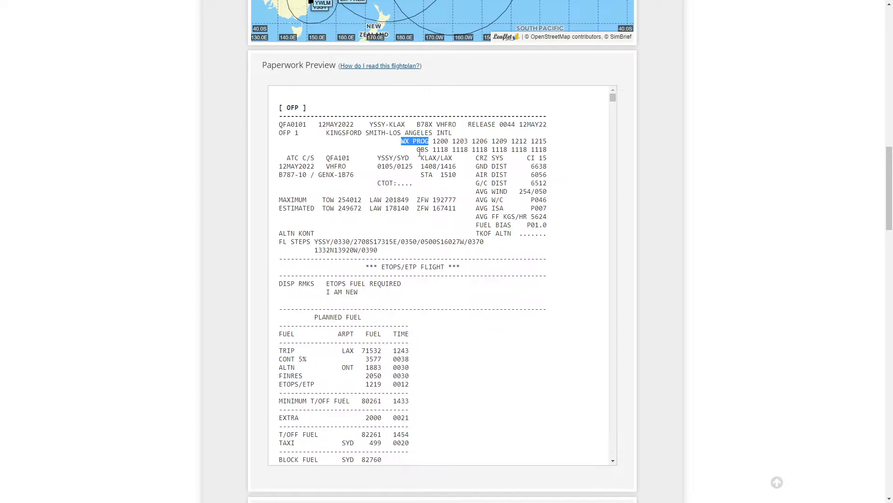
left_click_drag(437, 141, 534, 146)
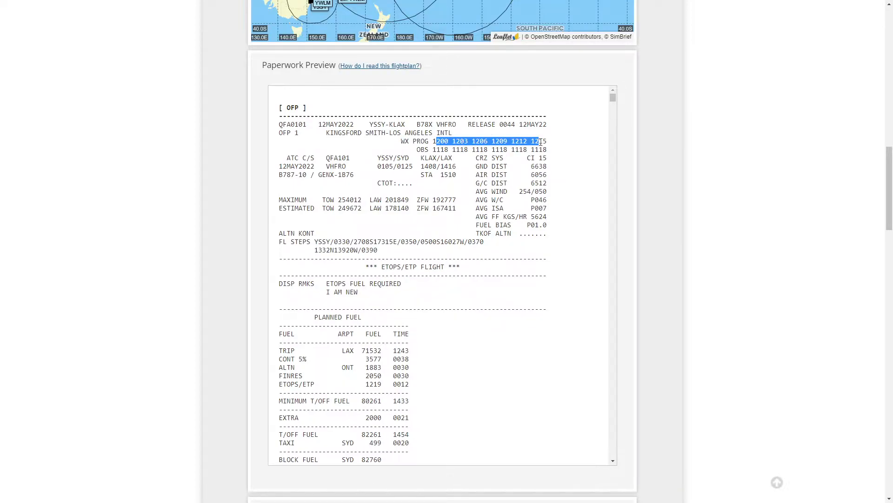
left_click_drag(478, 159, 532, 160)
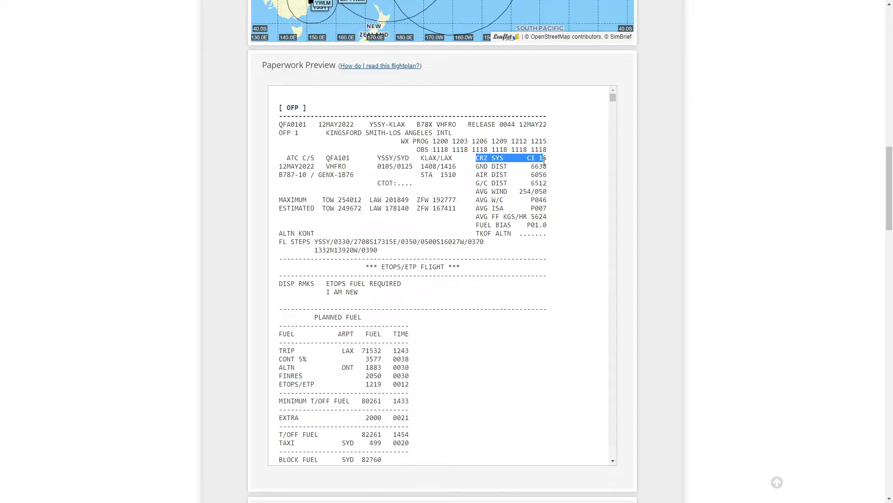
left_click_drag(548, 160, 527, 160)
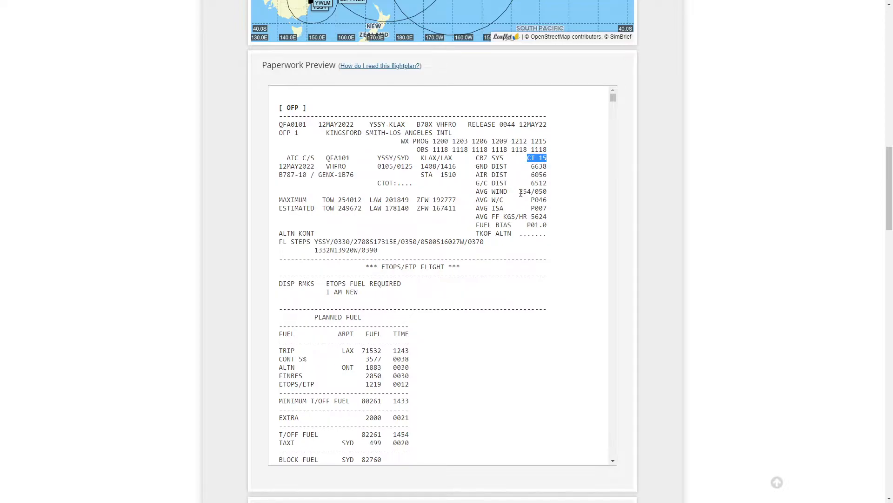
left_click_drag(478, 191, 548, 209)
left_click(543, 195)
Step: Examine the alternate, flight level steps and dispatch remarks lines in the OFP
left_click_drag(299, 233, 315, 233)
left_click_drag(280, 244, 311, 244)
left_click_drag(334, 241, 350, 241)
left_click_drag(401, 242, 486, 247)
double_click(365, 250)
left_click_drag(421, 242, 465, 242)
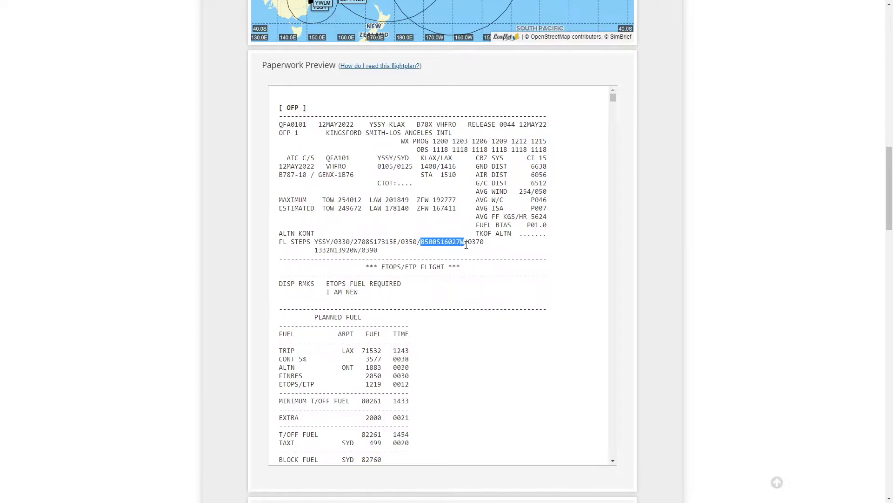
left_click(360, 243)
left_click_drag(358, 242, 397, 242)
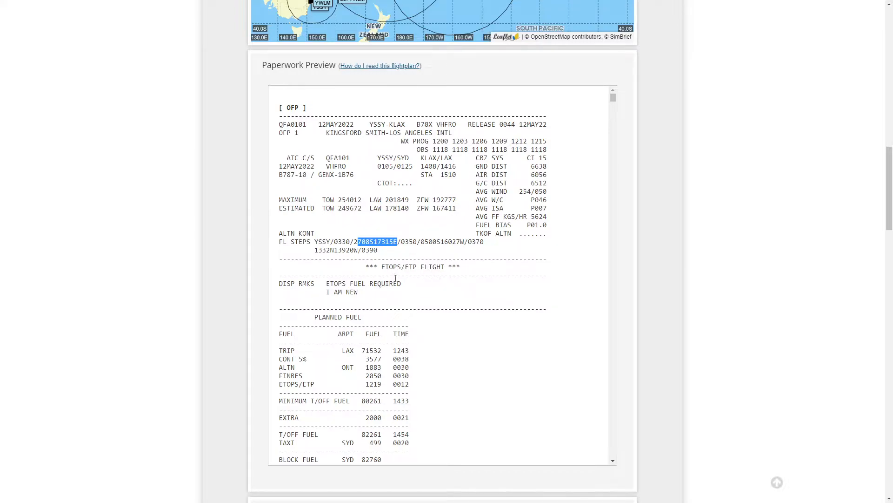
left_click_drag(384, 252, 279, 242)
scroll(395, 323, "down", 2)
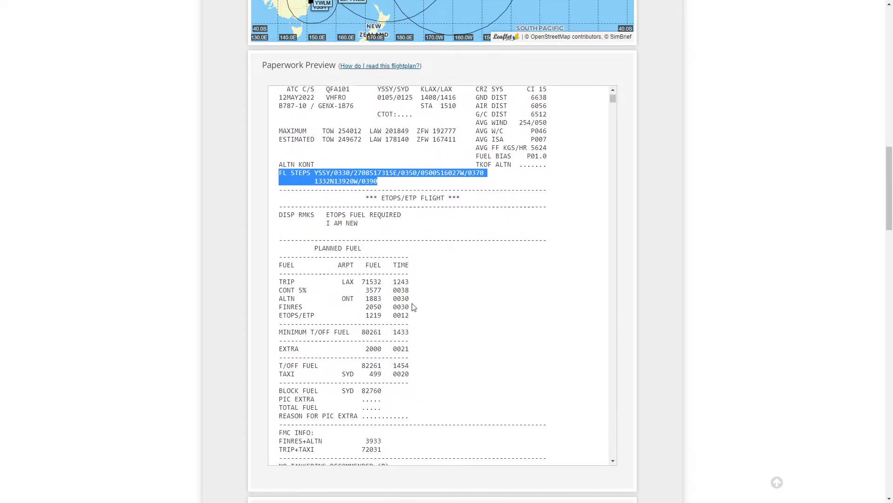
left_click_drag(279, 192, 390, 201)
left_click_drag(323, 192, 372, 192)
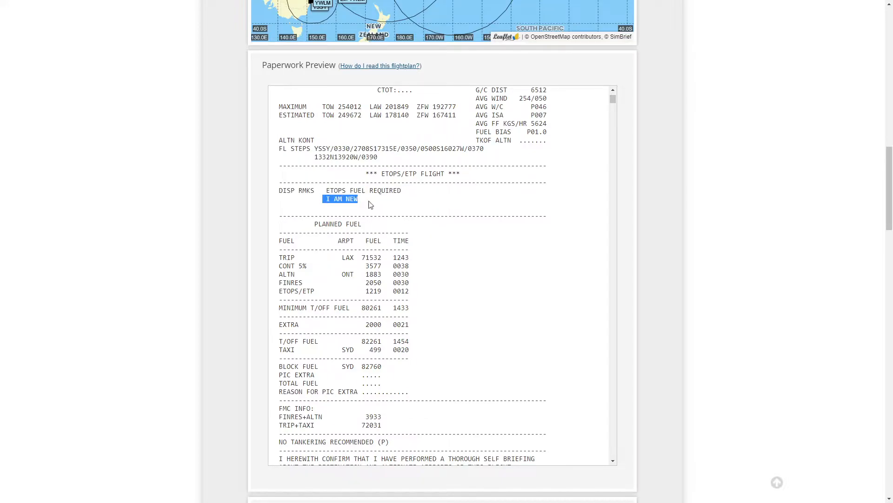
left_click_drag(280, 191, 368, 201)
Step: Examine the trip, contingency, alternate and final reserve fuel lines of the planned fuel table
scroll(403, 236, "down", 1)
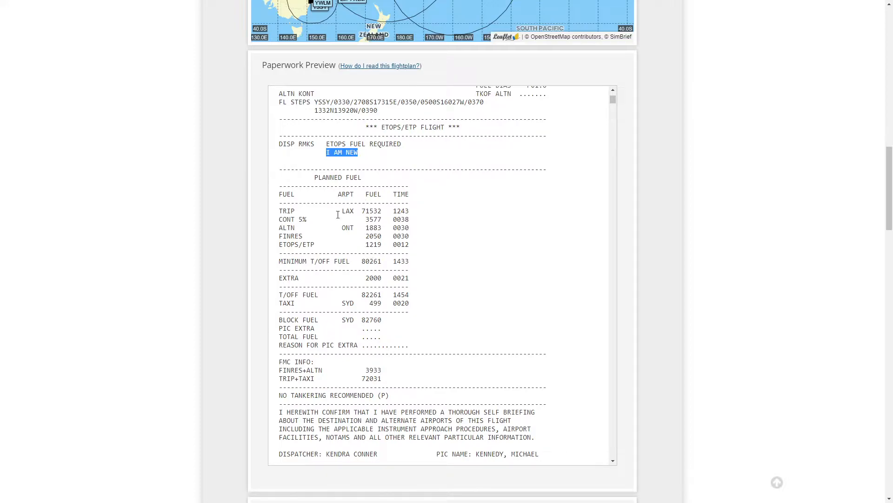
scroll(281, 214, "down", 1)
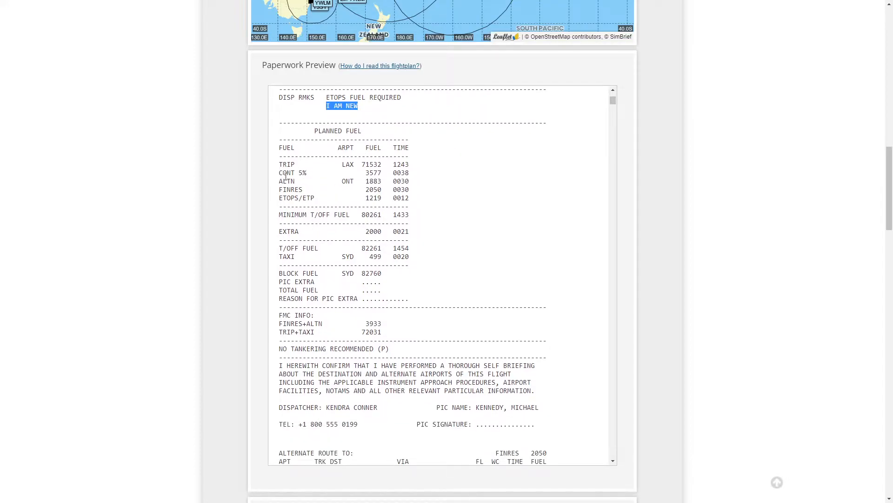
left_click_drag(279, 164, 414, 168)
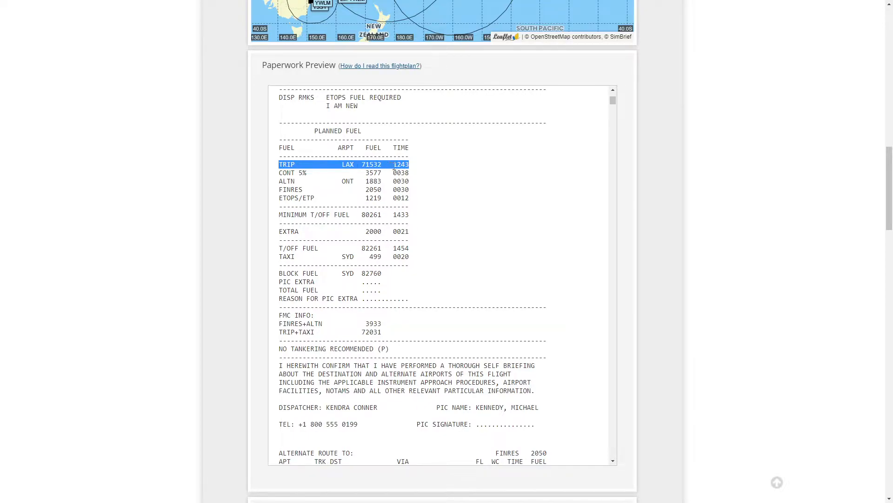
left_click(395, 163)
mouse_move(393, 163)
left_mouse_down()
mouse_move(412, 165)
mouse_move(382, 165)
left_mouse_up()
left_click_drag(278, 173, 307, 174)
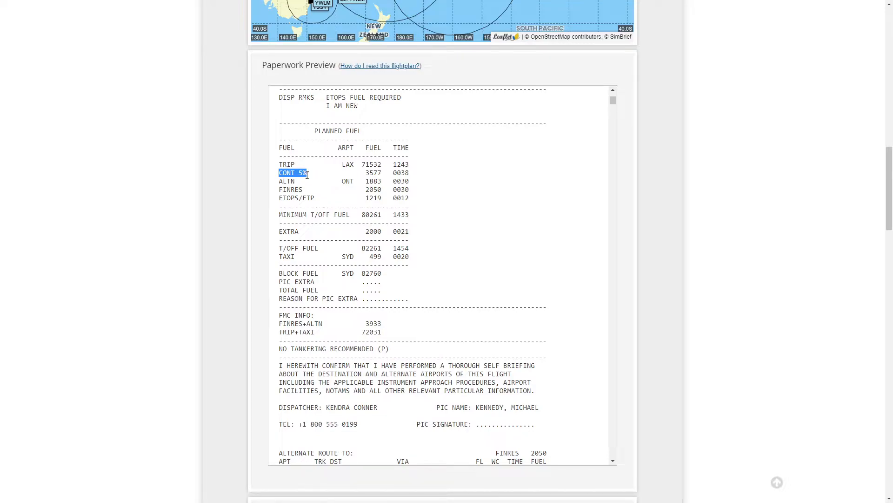
left_click_drag(363, 172, 409, 173)
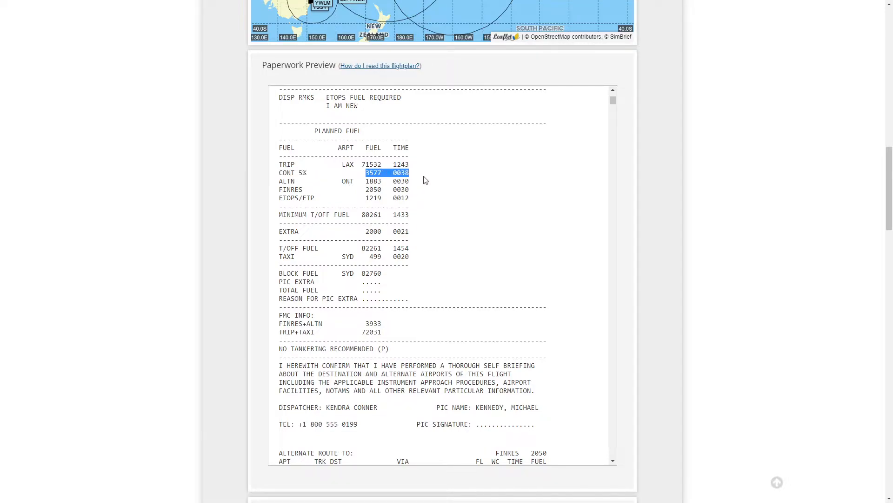
left_click_drag(280, 182, 355, 180)
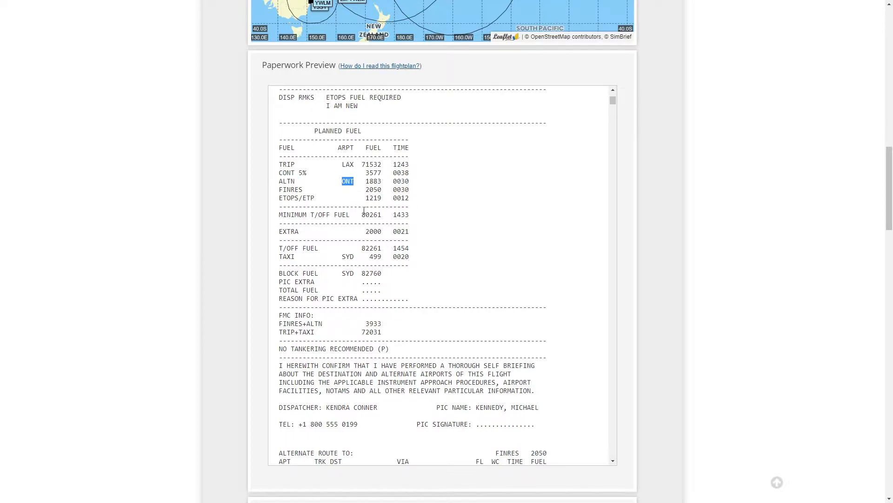
left_click_drag(280, 190, 307, 189)
left_click_drag(367, 190, 412, 190)
Step: Examine the ETOPS, minimum takeoff, extra, takeoff, taxi and block fuel figures in the planned fuel table
left_click(404, 198)
left_click(403, 194)
double_click(374, 197)
left_click_drag(359, 214, 382, 213)
left_click_drag(408, 199, 330, 165)
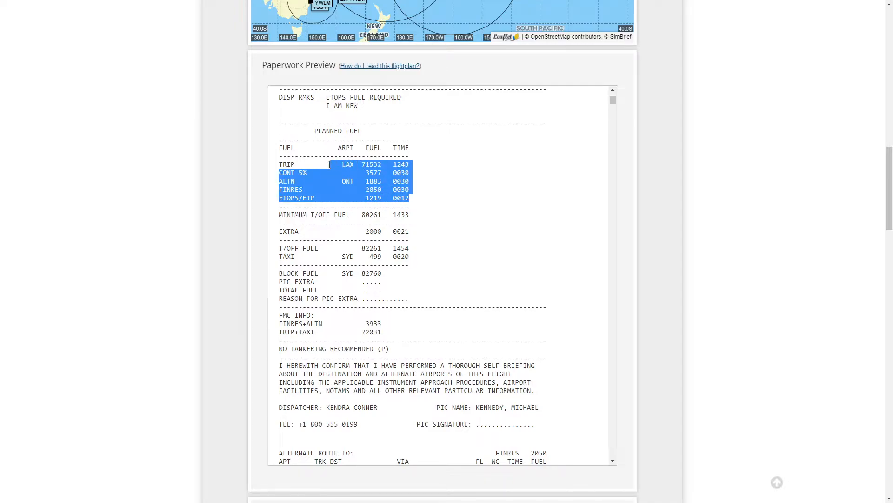
left_click(360, 245)
left_click_drag(279, 248, 382, 250)
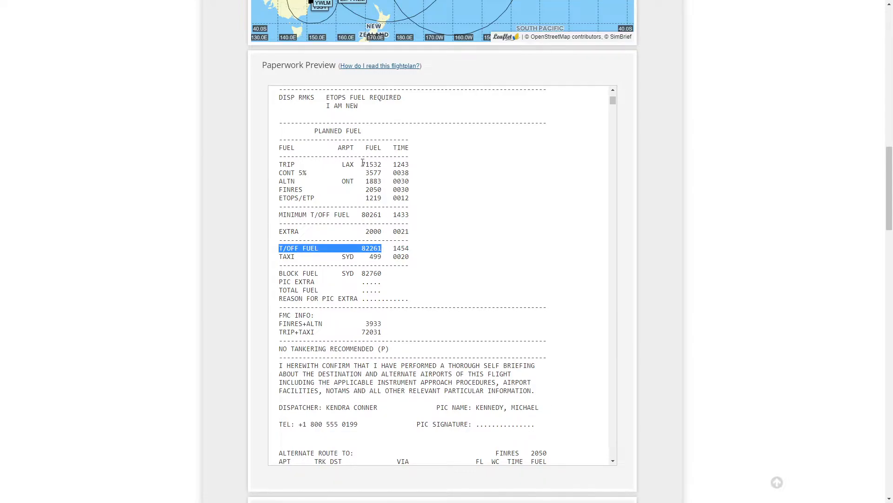
left_click_drag(359, 165, 381, 164)
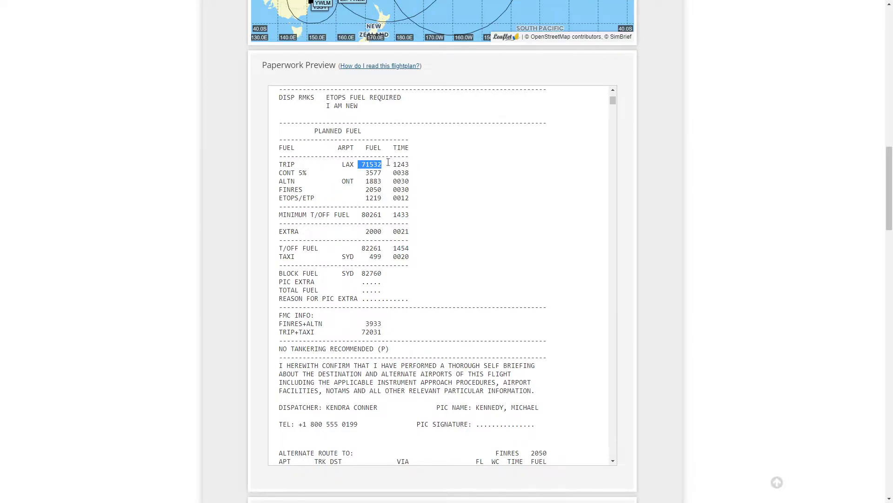
left_click_drag(382, 230, 367, 232)
left_click_drag(364, 246, 383, 256)
left_click_drag(363, 273, 383, 276)
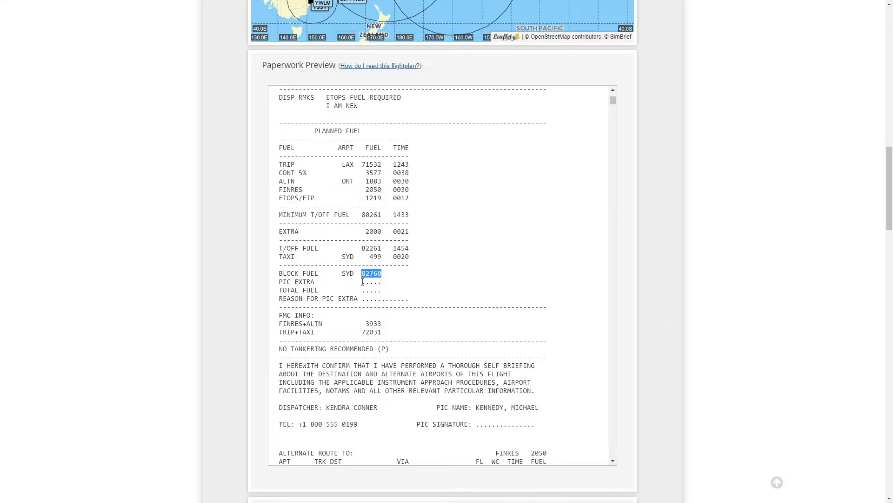
Step: Examine the block fuel, PIC extra, total fuel and reason for PIC extra lines of the planned fuel table
left_click_drag(280, 282, 382, 282)
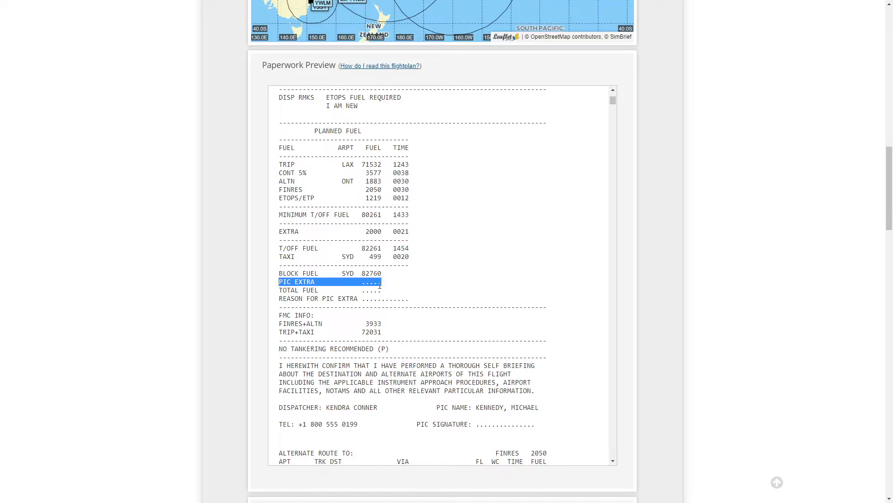
left_click_drag(366, 231, 386, 233)
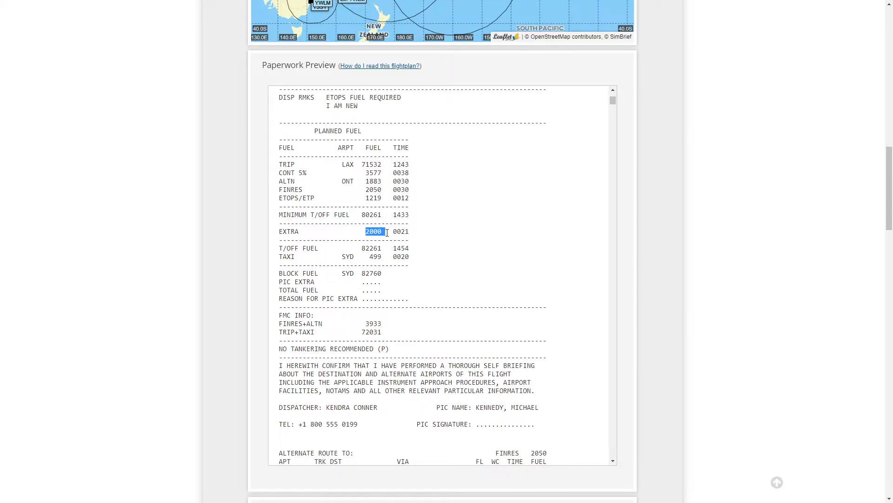
left_click_drag(358, 282, 385, 285)
left_click_drag(363, 289, 412, 303)
double_click(366, 272)
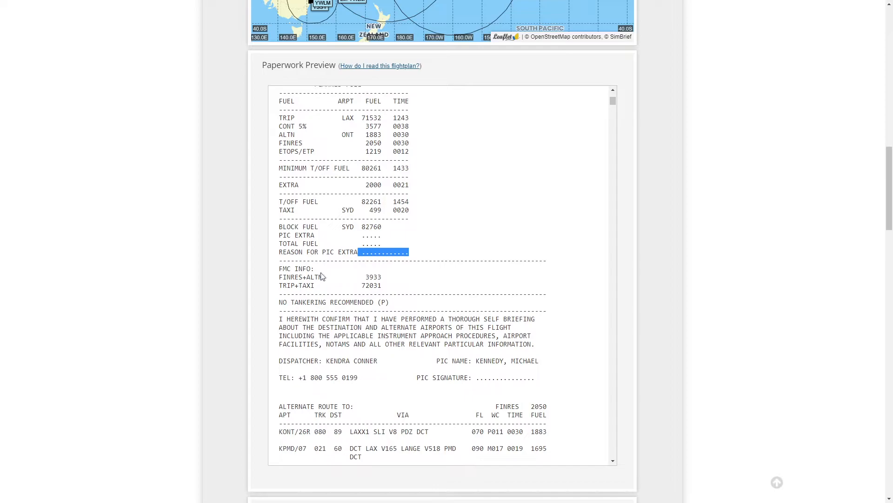
Step: Examine the FMC info fuel figures, tankering note, self-briefing statement and PIC signature line in the OFP
scroll(335, 275, "down", 2)
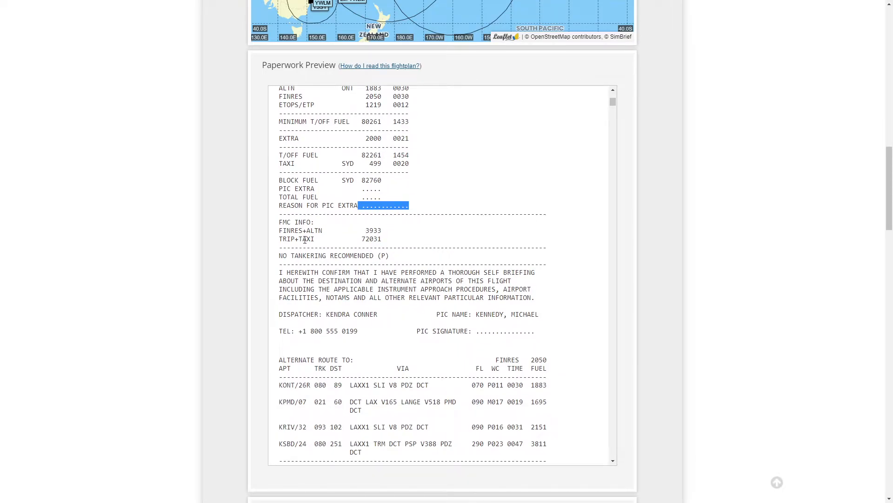
left_click_drag(282, 231, 385, 242)
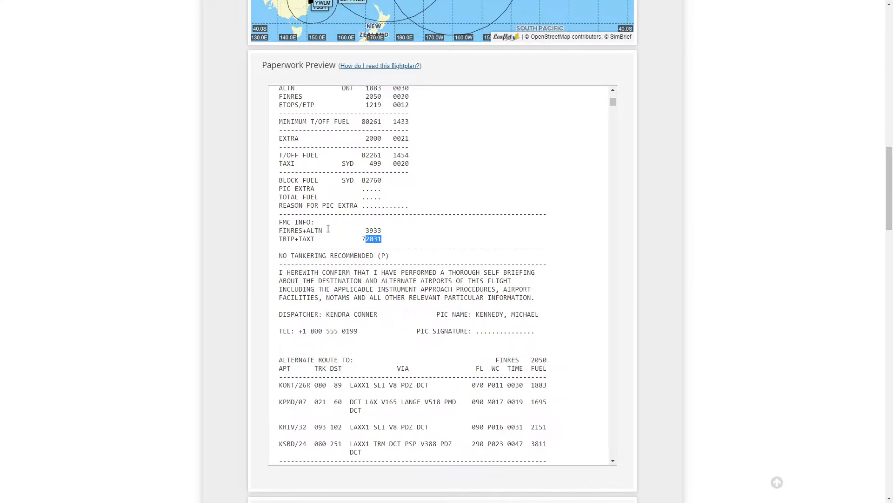
scroll(328, 225, "down", 1)
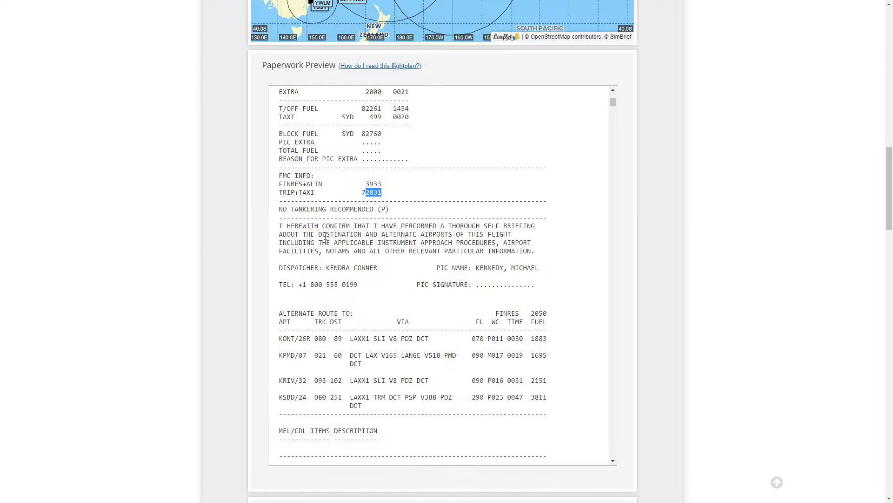
left_click_drag(281, 226, 533, 260)
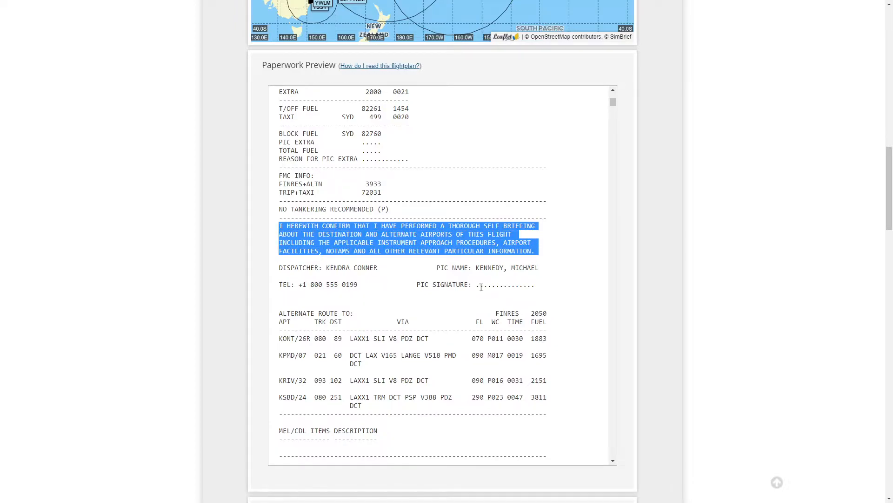
left_click_drag(480, 285, 544, 292)
scroll(531, 298, "down", 1)
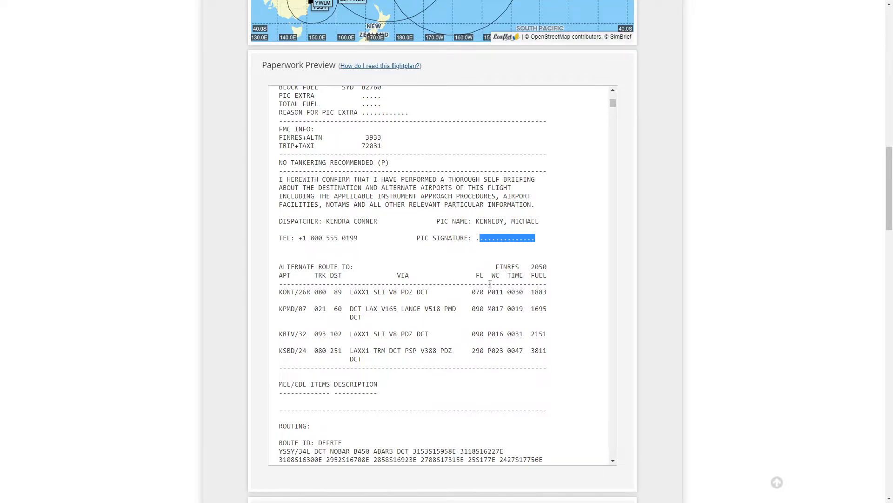
Step: Examine the alternate route table rows for KONT, KPMD, KRIV and KSBD with their routes and fuel
scroll(489, 286, "down", 1)
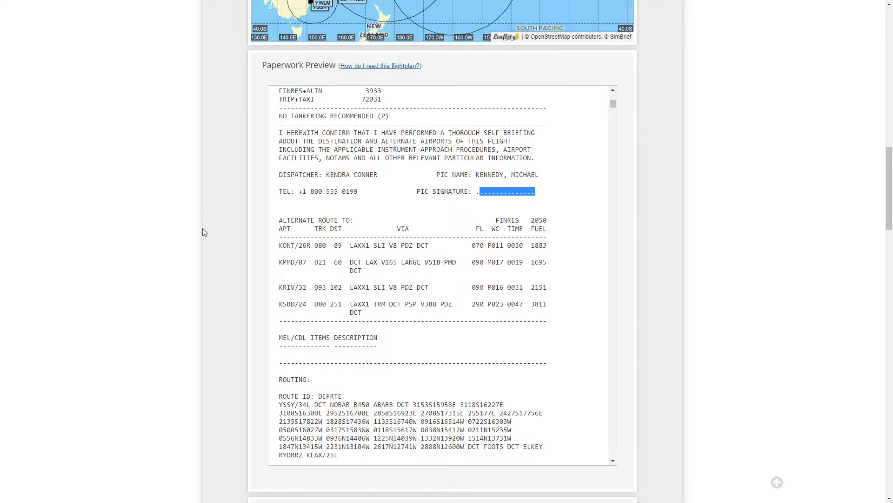
left_click_drag(281, 219, 549, 230)
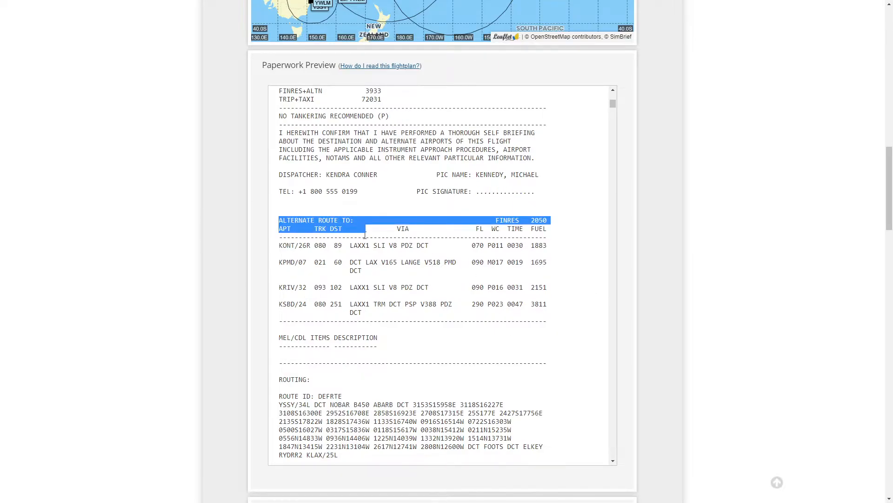
left_click(379, 288)
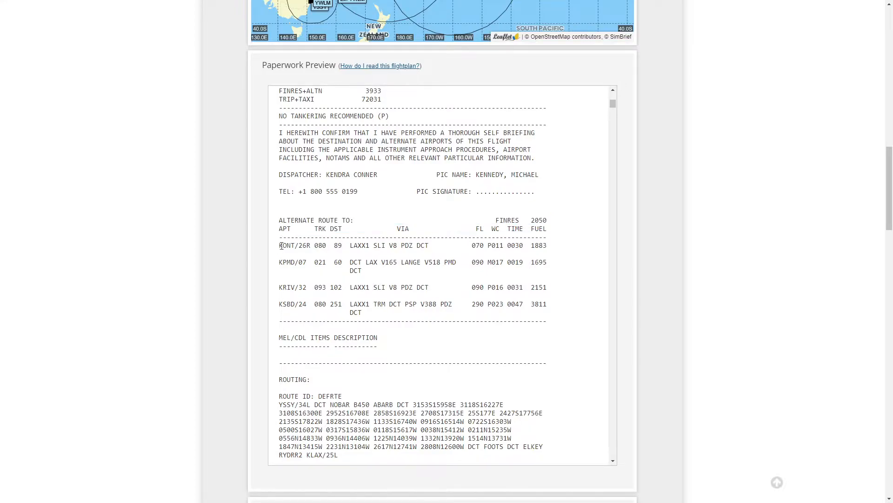
left_click_drag(281, 246, 404, 256)
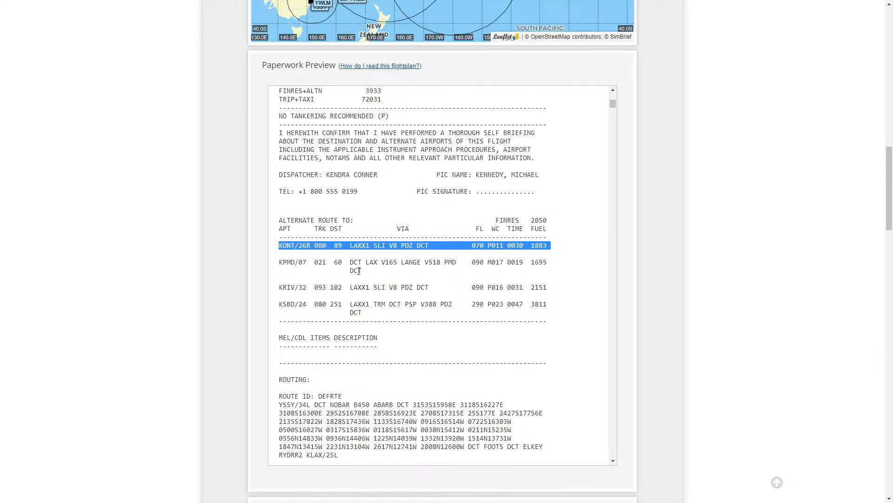
left_click_drag(284, 263, 558, 264)
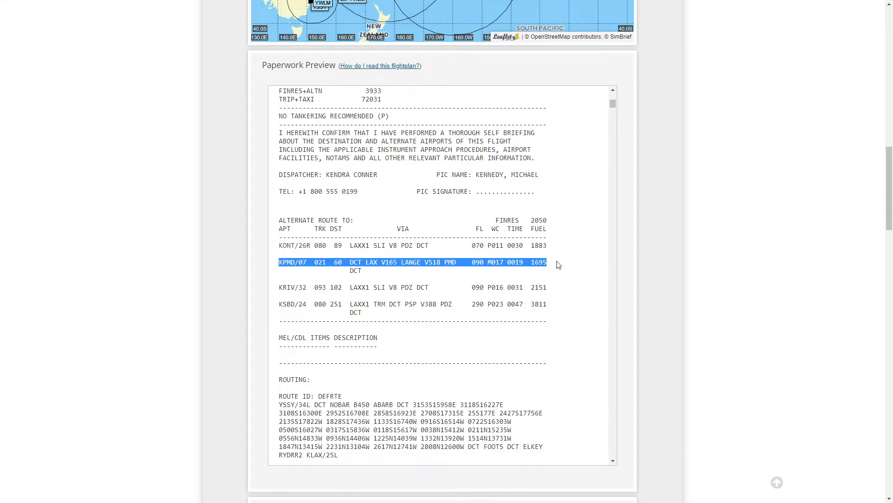
left_click_drag(283, 287, 342, 288)
left_click_drag(279, 303, 526, 263)
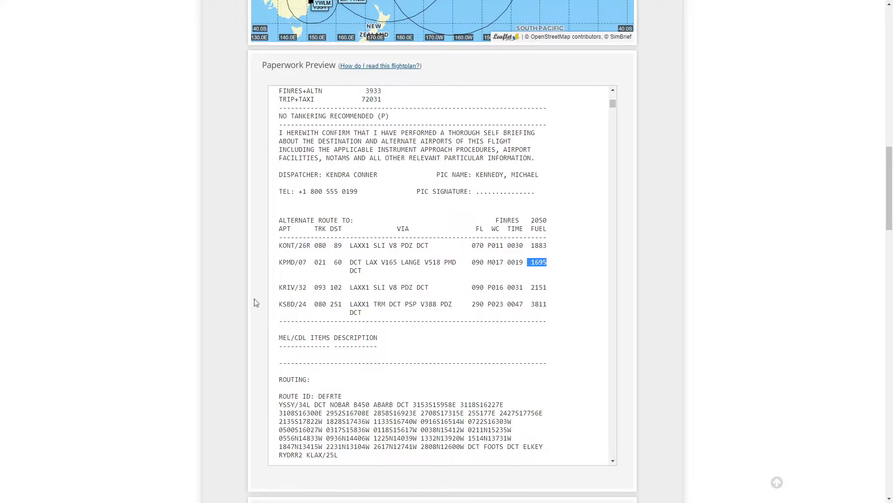
left_click_drag(278, 305, 283, 305)
left_click_drag(546, 305, 532, 305)
left_click_drag(548, 247, 527, 247)
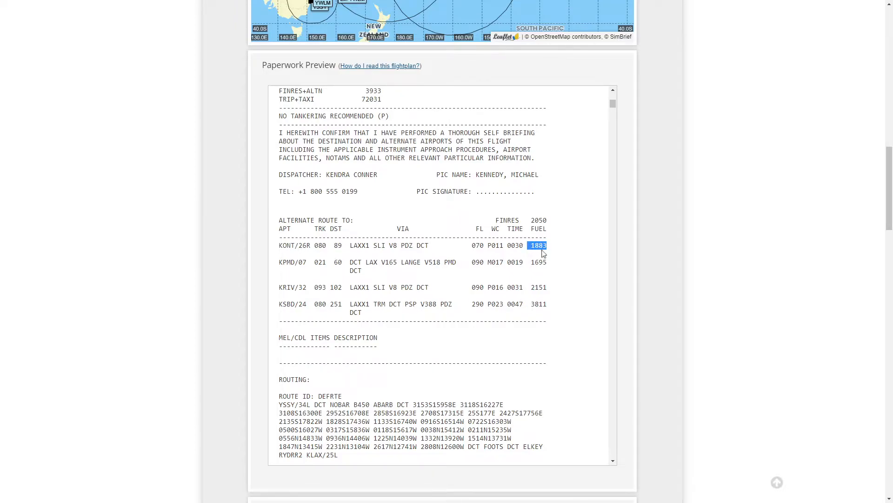
Step: Compare the alternate fuel in the planned fuel table with the fuel figures in the alternate route table
scroll(428, 211, "up", 10)
scroll(418, 214, "down", 3)
scroll(269, 313, "down", 1)
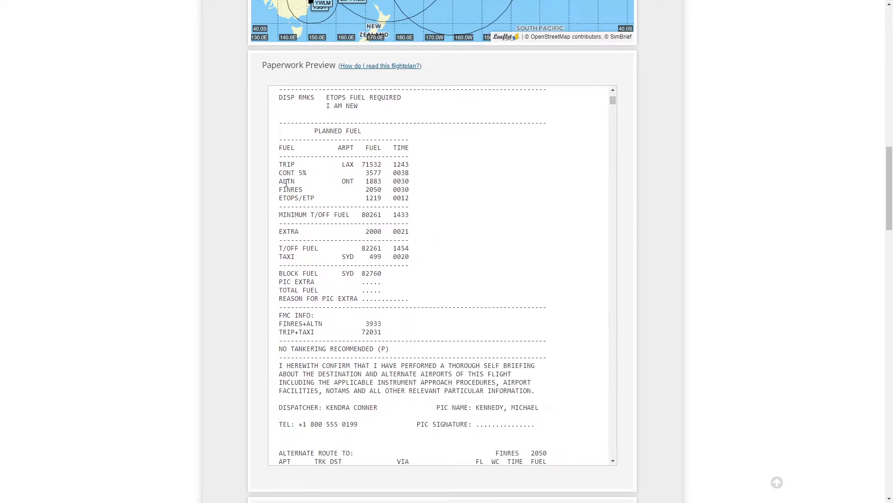
double_click(368, 182)
scroll(420, 287, "down", 5)
scroll(472, 250, "up", 5)
scroll(418, 285, "down", 5)
double_click(545, 258)
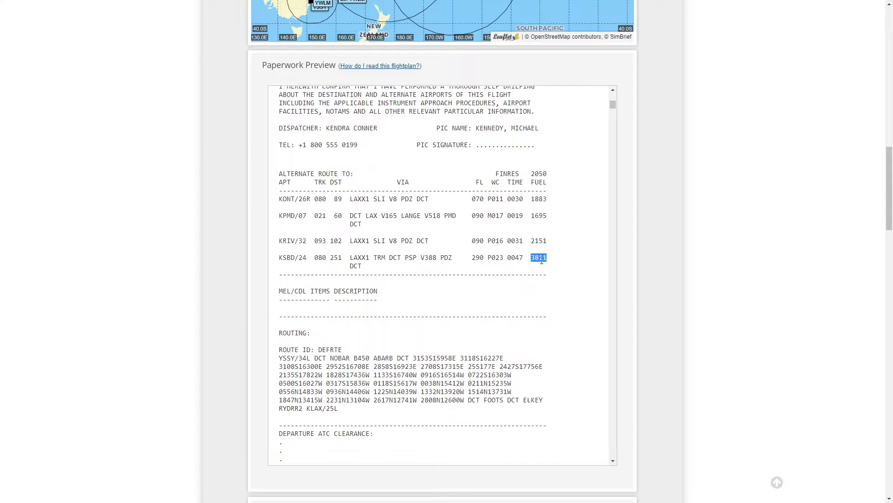
scroll(512, 251, "up", 6)
left_click_drag(362, 227, 382, 227)
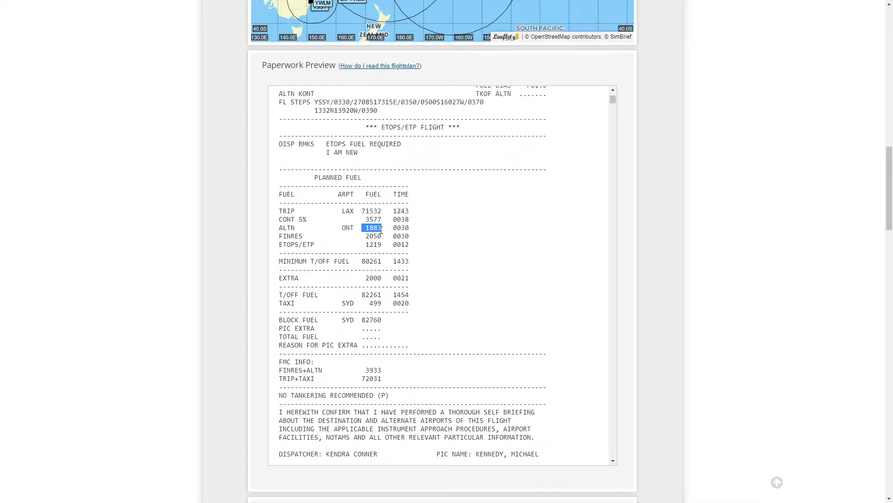
scroll(428, 308, "down", 4)
left_click_drag(533, 350, 549, 352)
scroll(386, 238, "up", 4)
left_click_drag(366, 228, 383, 230)
scroll(393, 264, "down", 5)
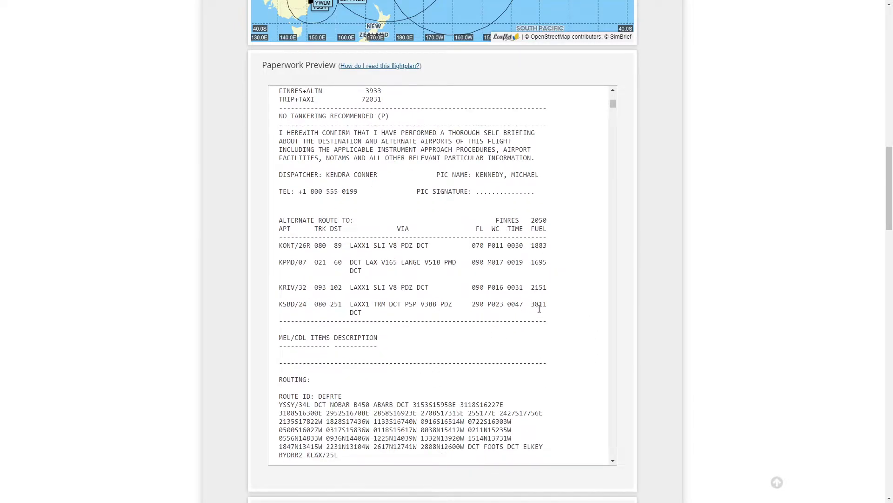
Step: Examine all four alternate route rows and the reason for PIC extra line again
left_click_drag(279, 305, 413, 312)
left_click_drag(283, 247, 406, 247)
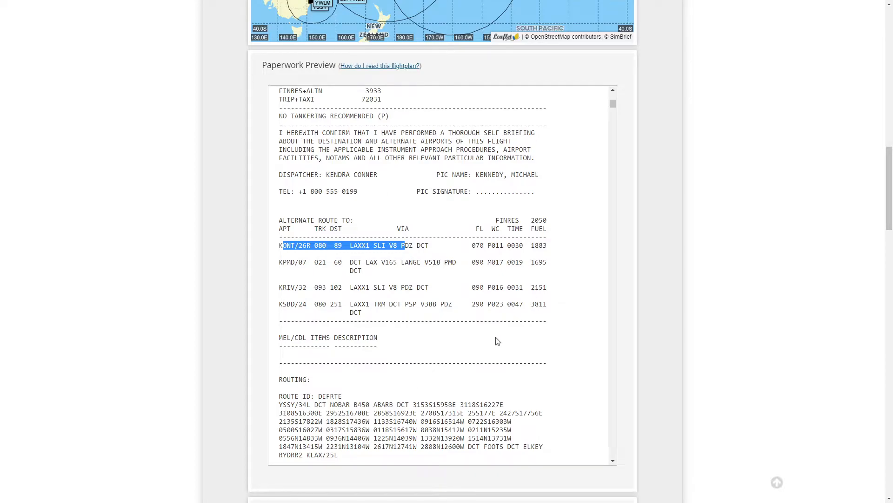
left_click_drag(543, 305, 282, 237)
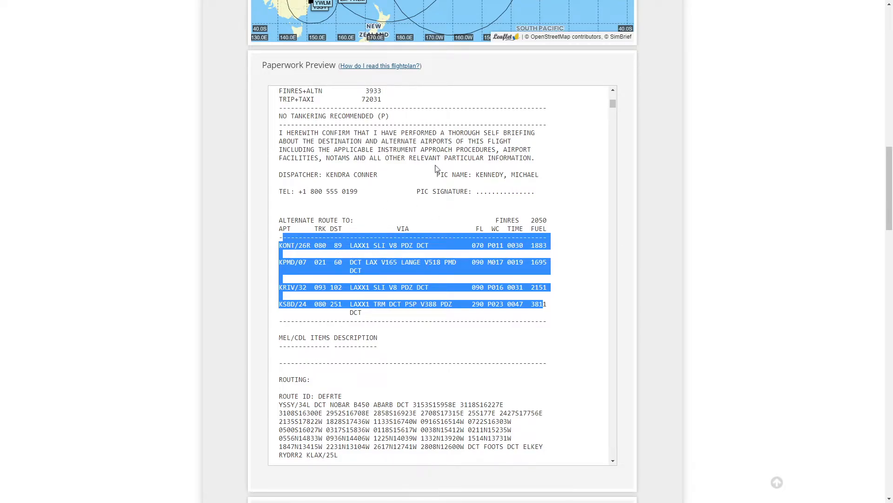
scroll(520, 248, "up", 6)
scroll(350, 270, "down", 6)
left_click(375, 271)
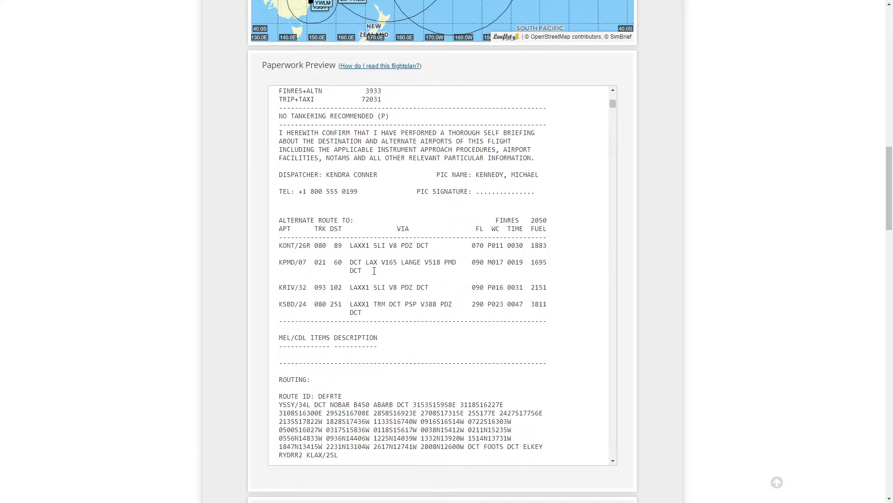
double_click(532, 305)
scroll(393, 213, "up", 3)
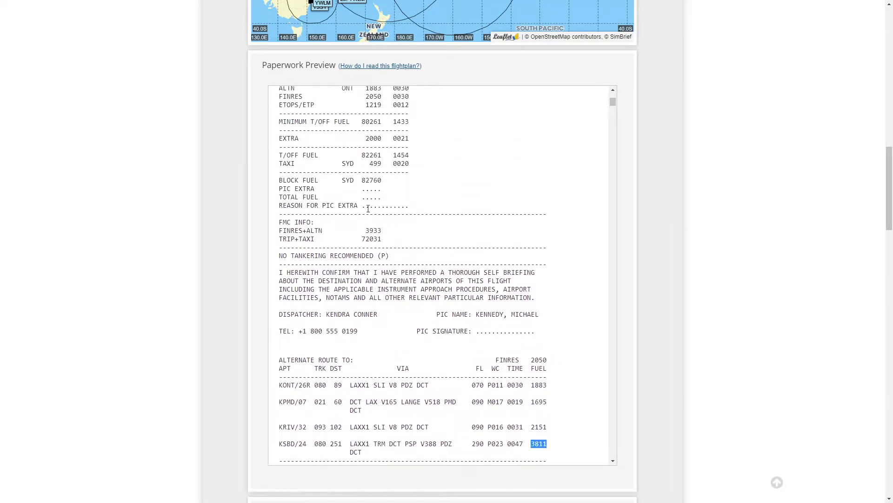
left_click_drag(366, 209, 425, 210)
scroll(441, 288, "down", 3)
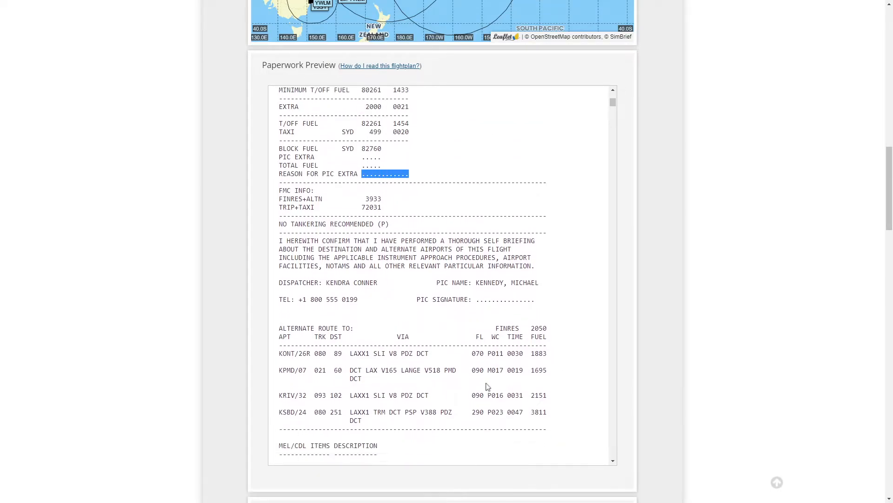
left_click_drag(279, 305, 560, 313)
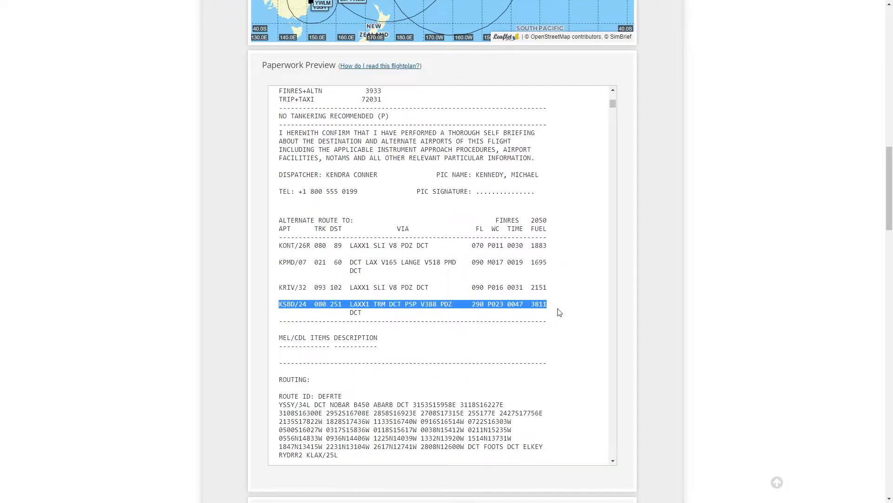
scroll(559, 307, "down", 4)
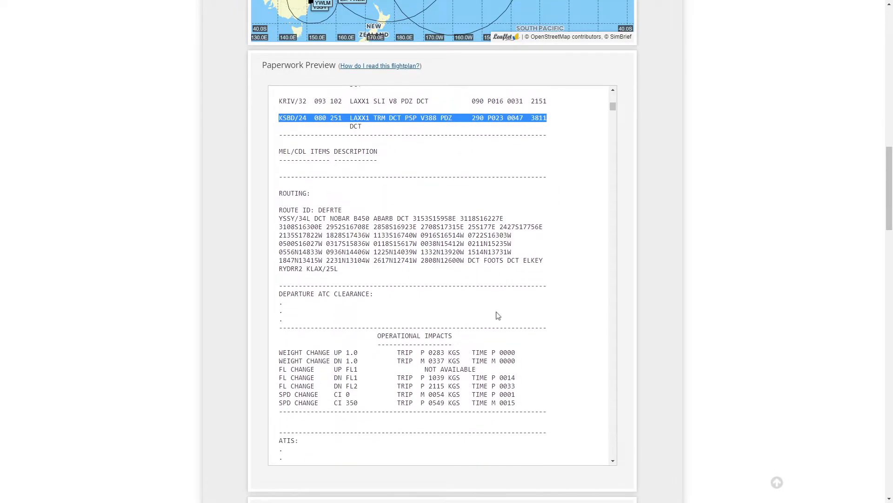
Step: Examine the OFP routing section and compare it with the routing shown in the OFP summary
left_click_drag(283, 193, 281, 218)
scroll(288, 213, "up", 7)
scroll(127, 201, "up", 15)
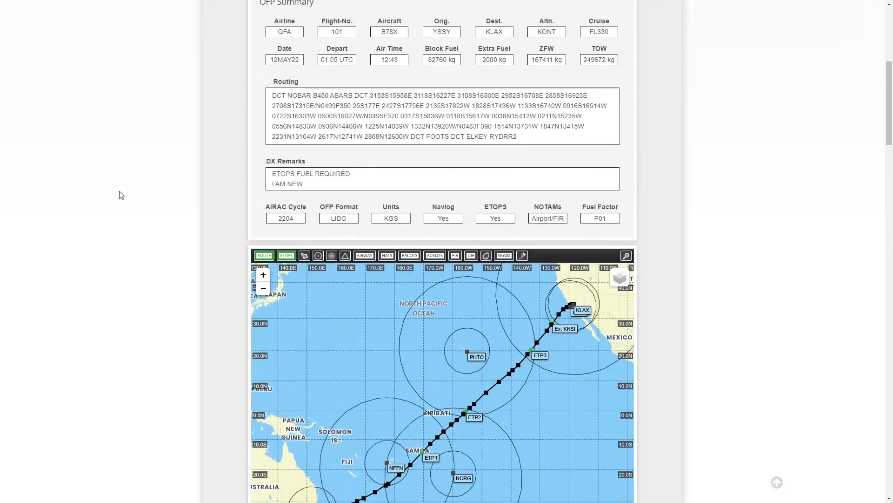
scroll(66, 299, "down", 20)
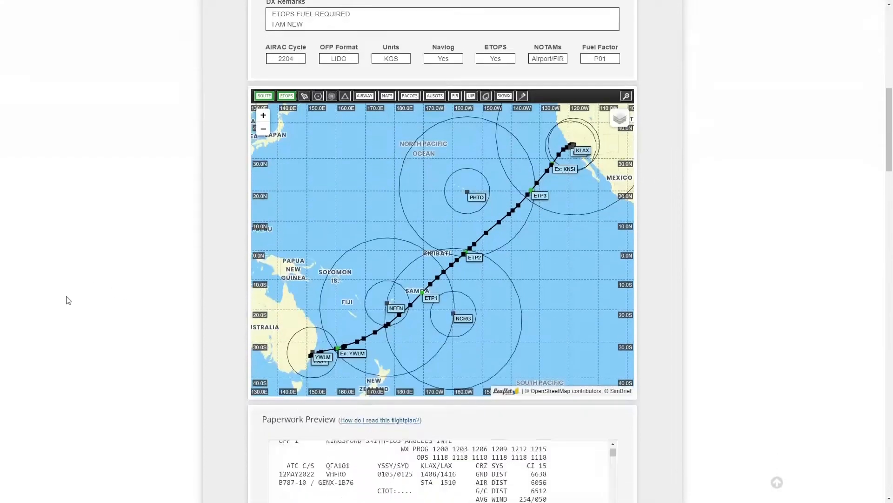
scroll(273, 285, "down", 4)
scroll(122, 273, "up", 3)
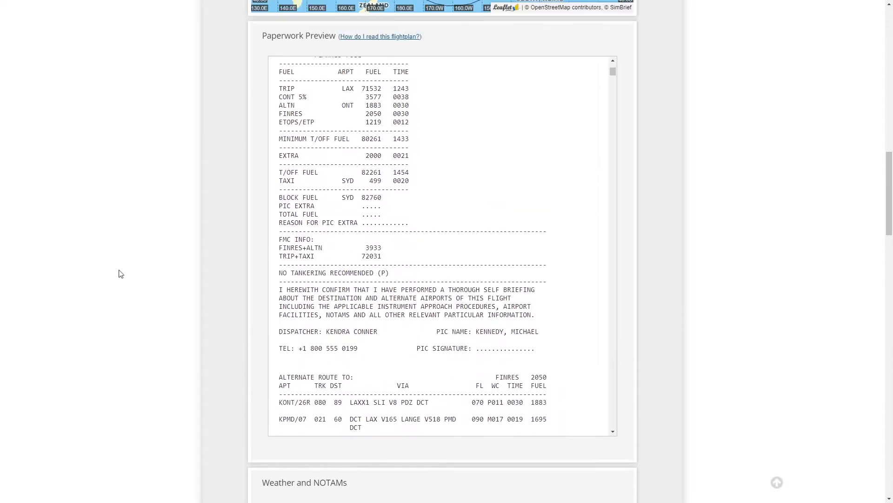
scroll(398, 301, "down", 1)
scroll(398, 301, "down", 6)
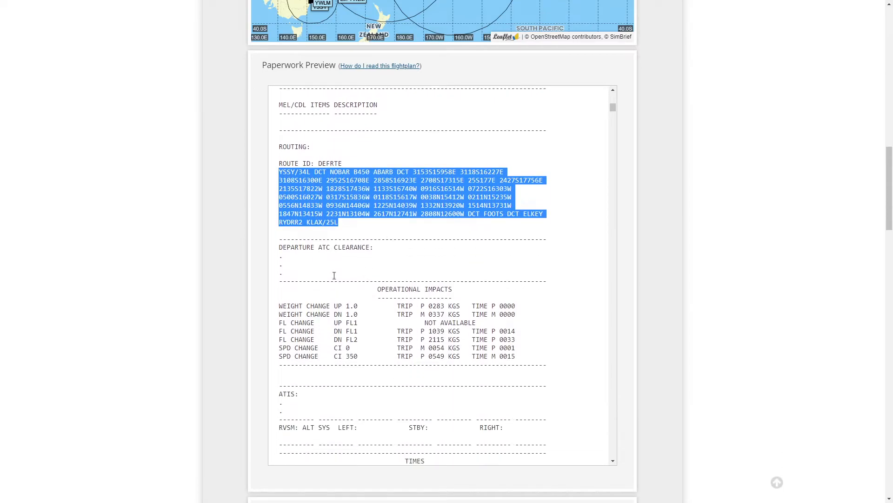
left_click(368, 198)
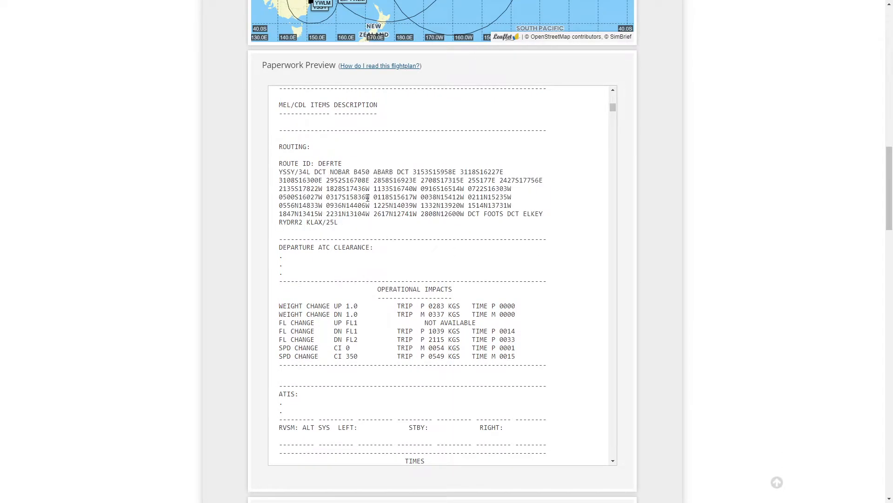
left_click_drag(369, 197, 323, 197)
left_click_drag(488, 214, 558, 215)
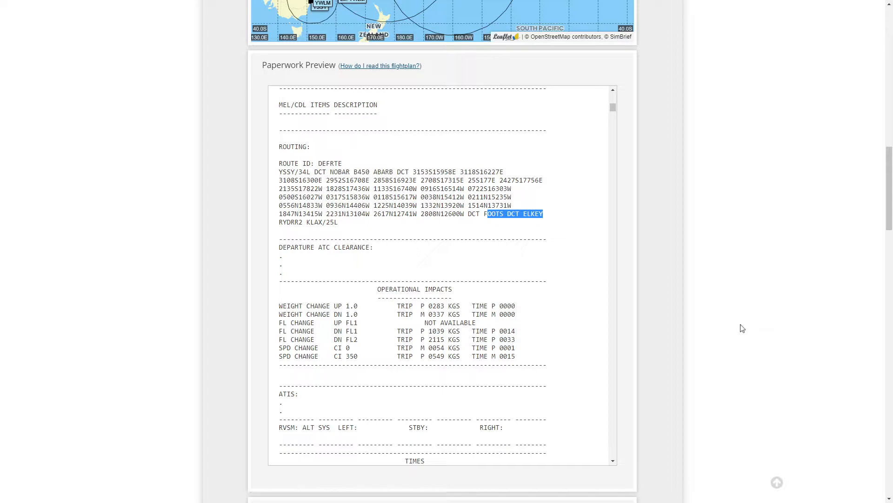
left_click(722, 320)
Step: Examine the estimated and scheduled out, off, on and in times in the OFP times section
scroll(490, 339, "down", 3)
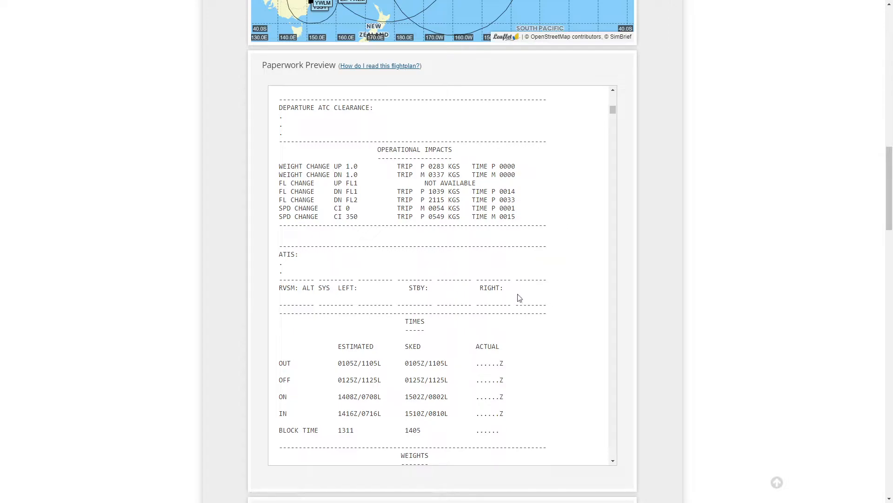
scroll(349, 275, "down", 3)
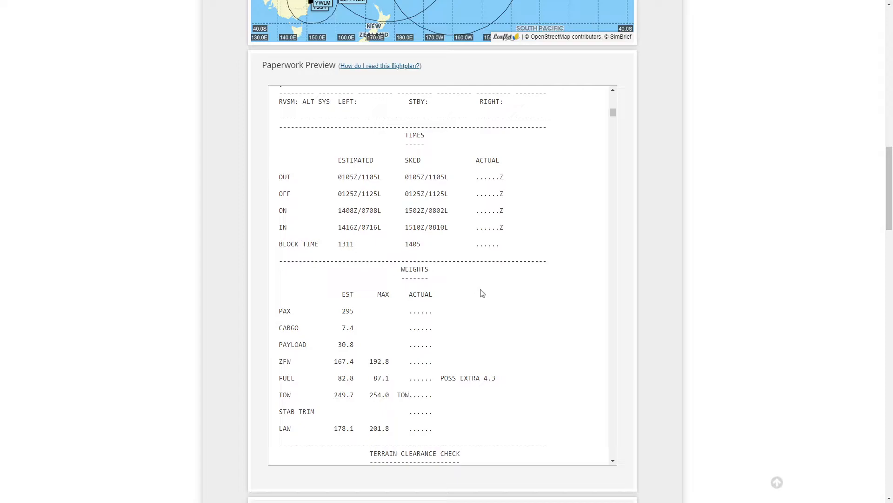
left_click_drag(280, 179, 291, 232)
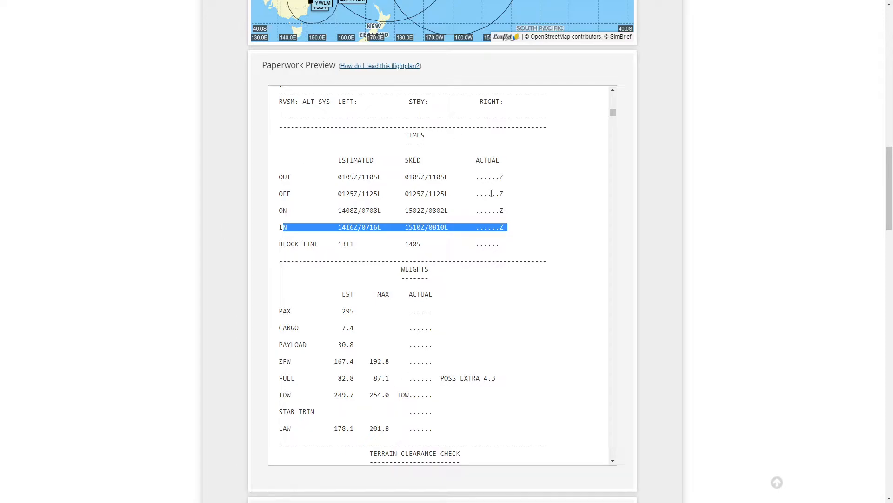
Step: Examine the estimated and maximum weights in the OFP weights section, including the possible extra fuel note
scroll(504, 223, "down", 1)
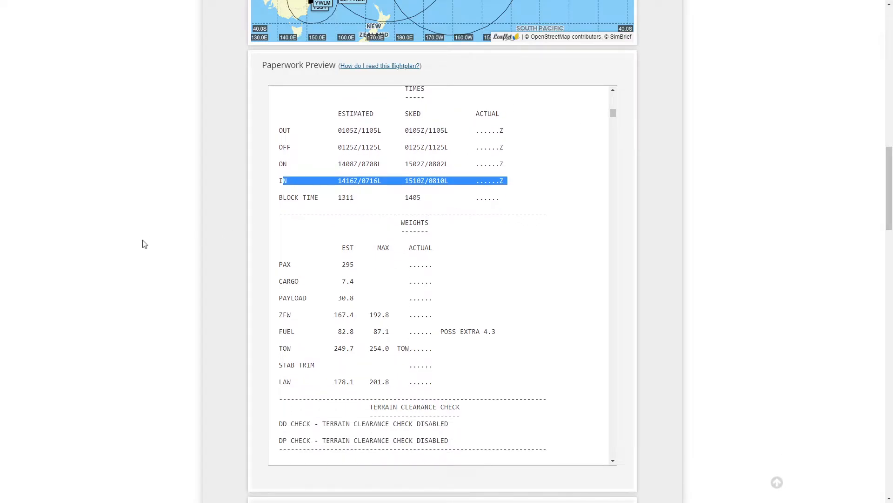
scroll(130, 243, "down", 2)
scroll(384, 215, "down", 1)
left_click_drag(401, 84, 454, 105)
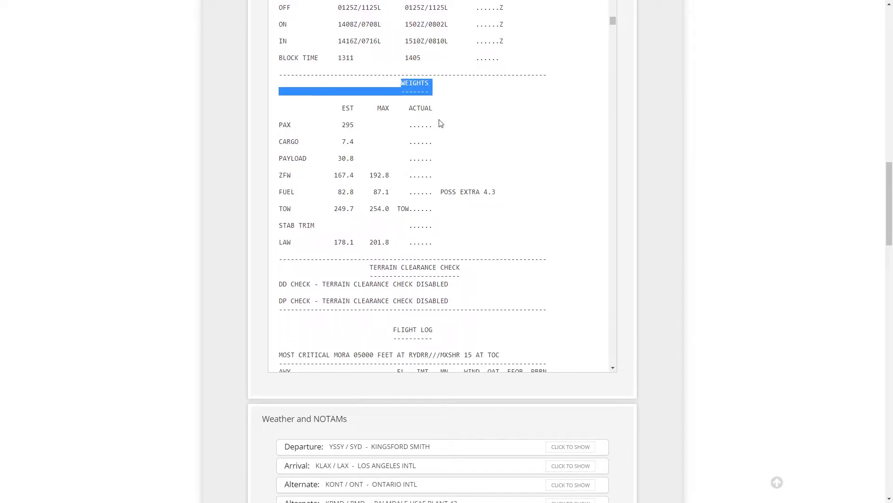
scroll(740, 241, "up", 1)
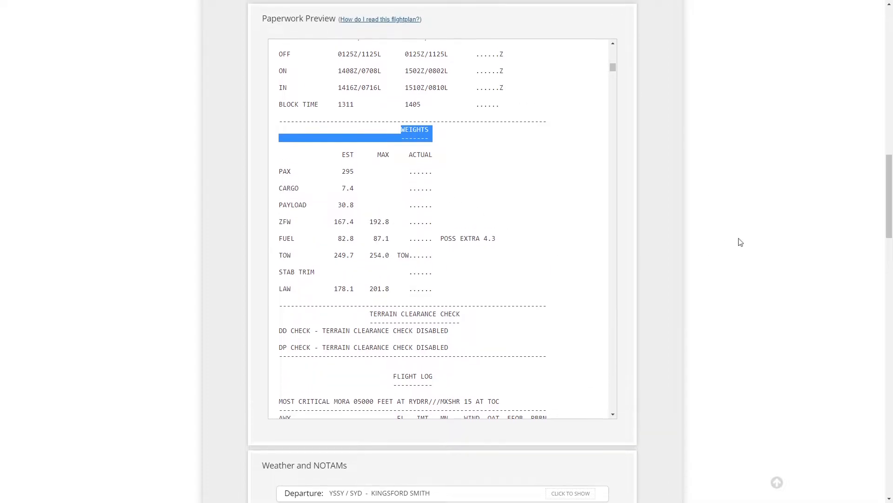
scroll(740, 241, "up", 1)
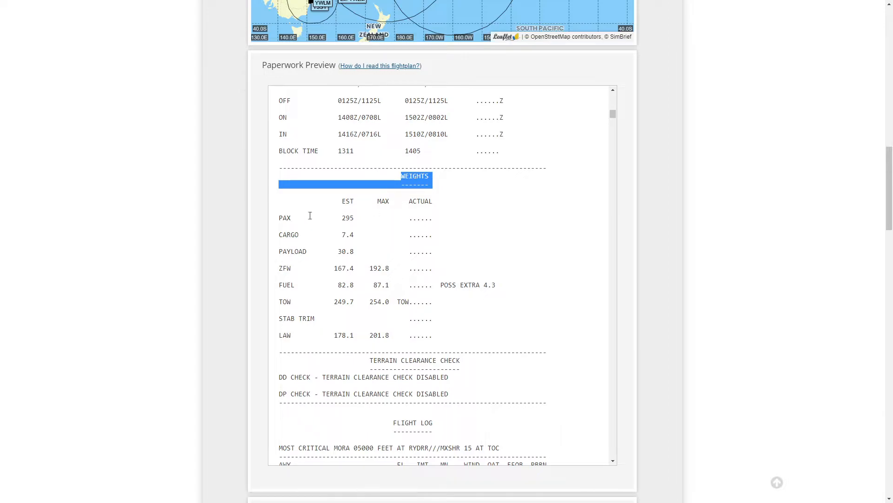
left_click(274, 234)
double_click(348, 218)
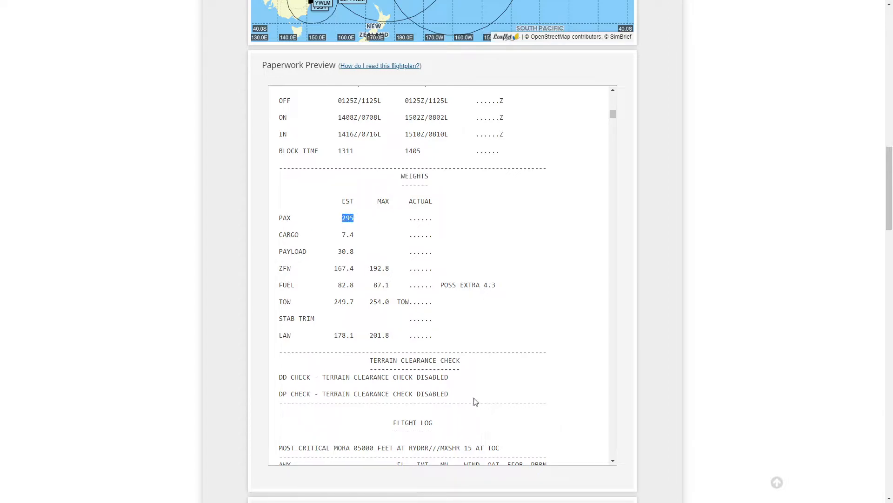
left_click(347, 235)
left_click_drag(347, 234, 355, 235)
left_click_drag(338, 251, 351, 251)
left_click_drag(334, 268, 345, 280)
left_click_drag(330, 302, 346, 303)
left_click_drag(409, 321, 433, 322)
left_click_drag(444, 285, 499, 291)
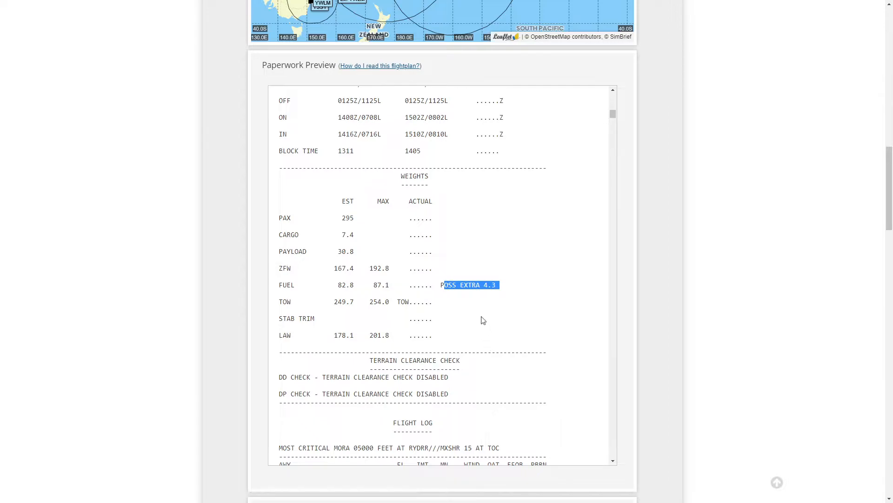
Step: Scroll through the flight log waypoint list to survey its overall layout and length
scroll(491, 354, "down", 2)
scroll(721, 358, "down", 2)
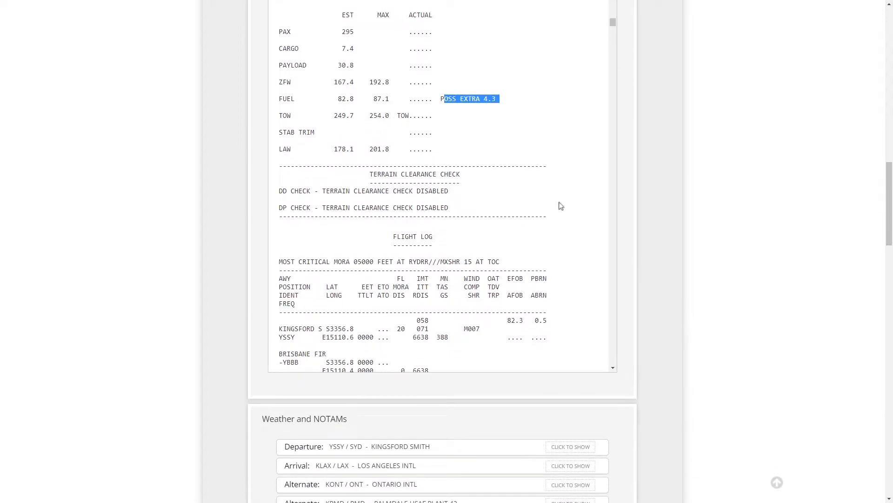
scroll(451, 205, "down", 3)
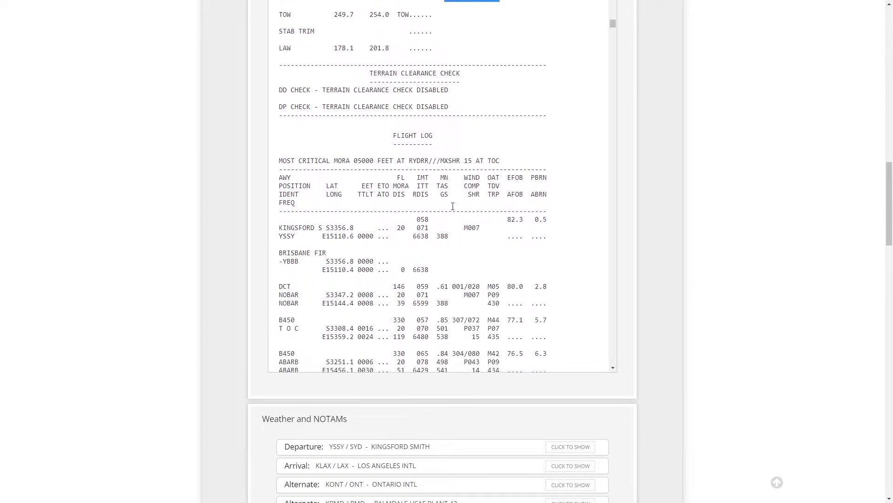
left_click_drag(397, 100, 436, 100)
scroll(360, 276, "down", 12)
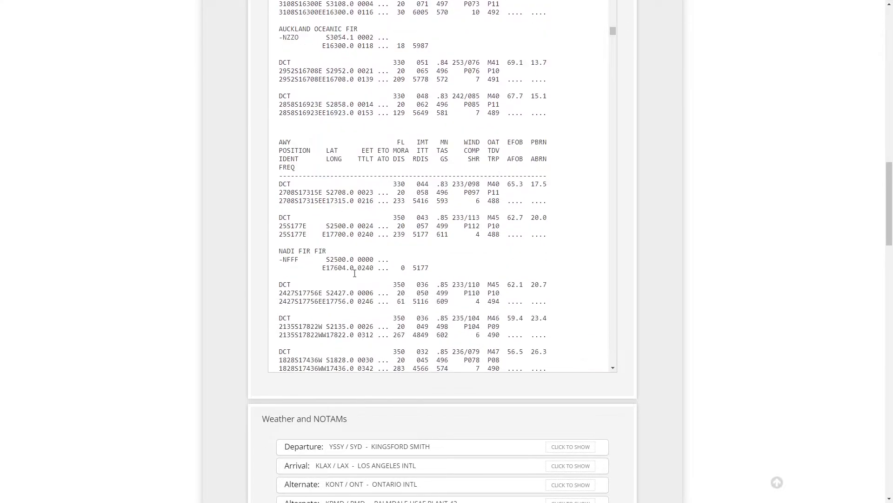
scroll(359, 277, "down", 15)
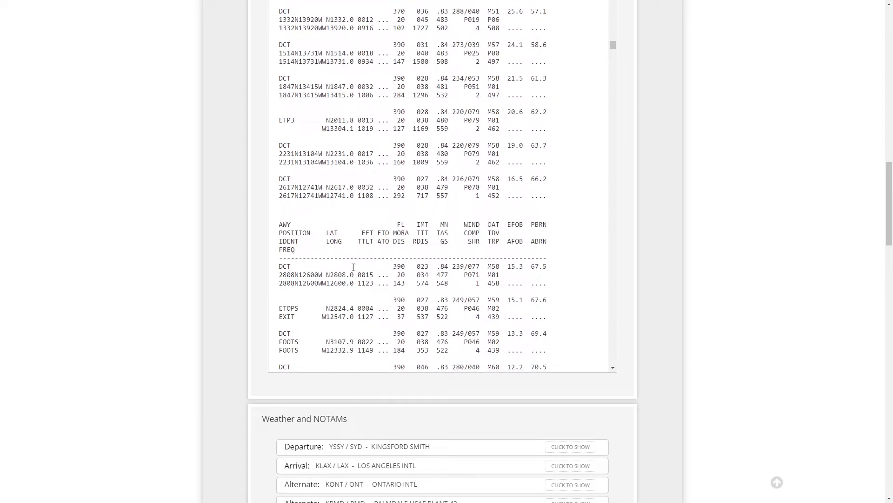
scroll(352, 266, "down", 5)
scroll(353, 267, "up", 20)
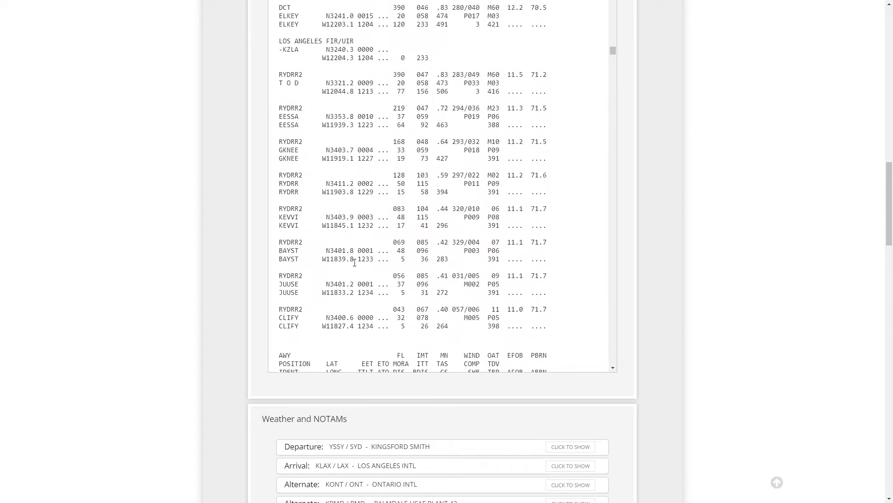
scroll(352, 266, "up", 20)
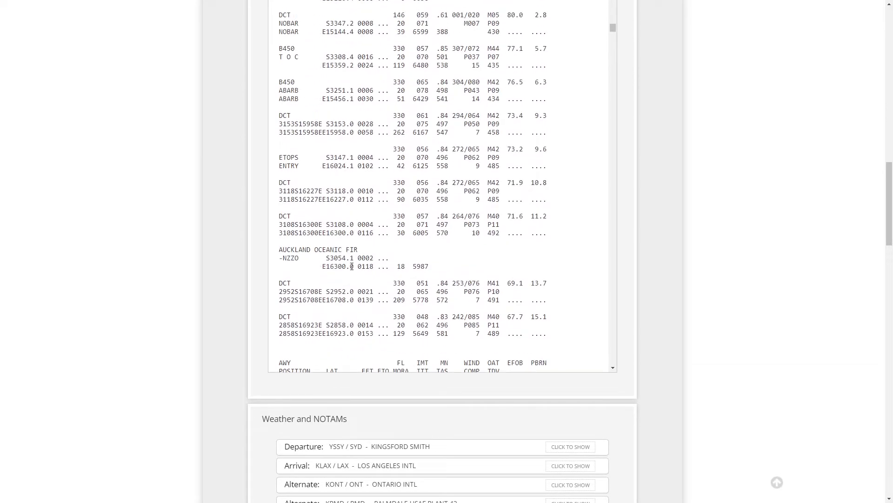
scroll(352, 266, "down", 5)
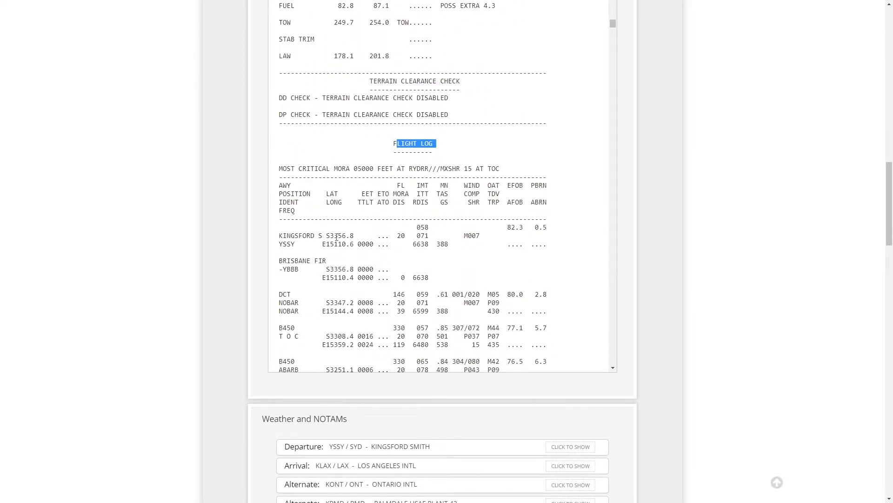
Step: Examine the flight log column headings and the airway, position and ident lines of the first waypoints
mouse_move(281, 186)
left_mouse_down()
mouse_move(292, 185)
mouse_move(289, 211)
mouse_move(281, 185)
left_mouse_up()
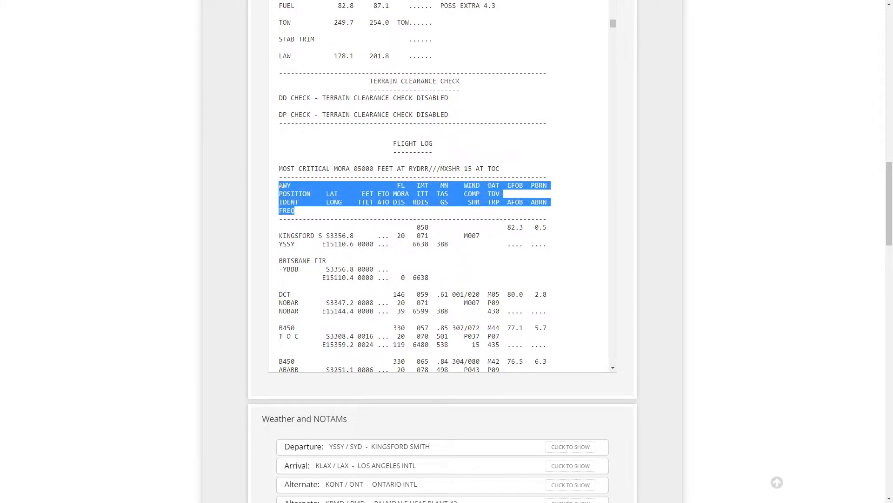
left_click(275, 189)
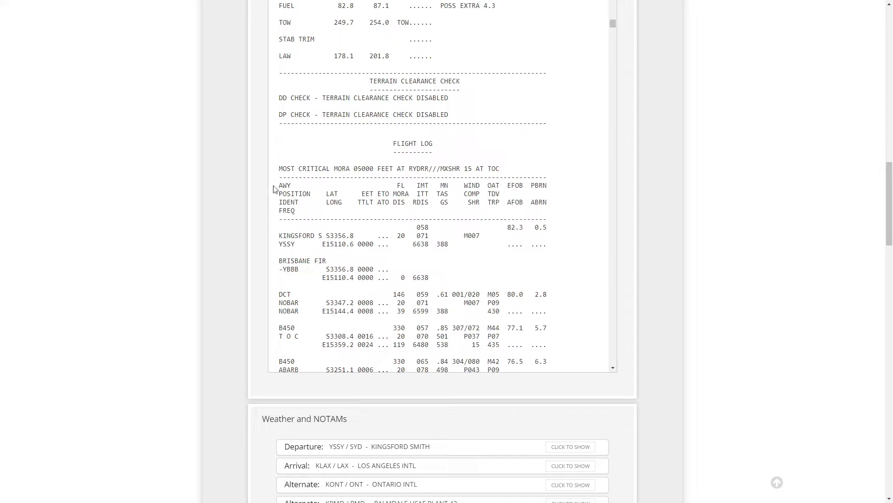
mouse_move(279, 193)
left_mouse_down()
mouse_move(312, 193)
mouse_move(292, 210)
mouse_move(278, 207)
left_mouse_up()
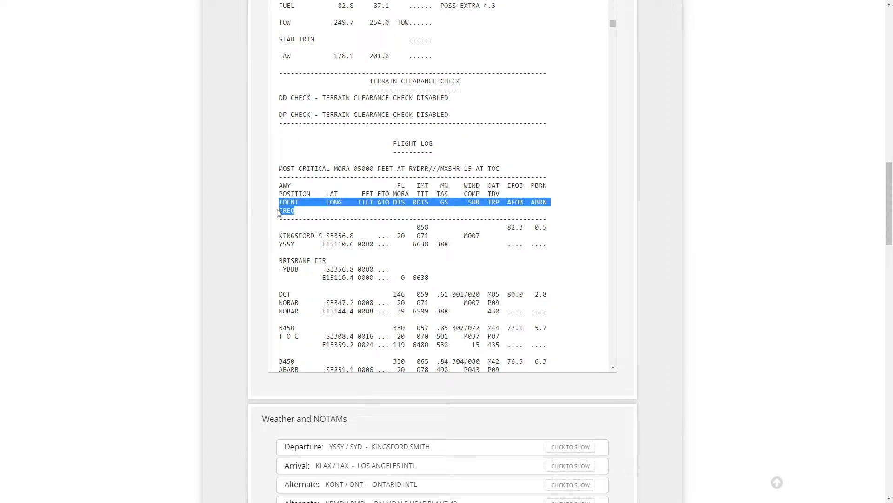
scroll(326, 279, "down", 1)
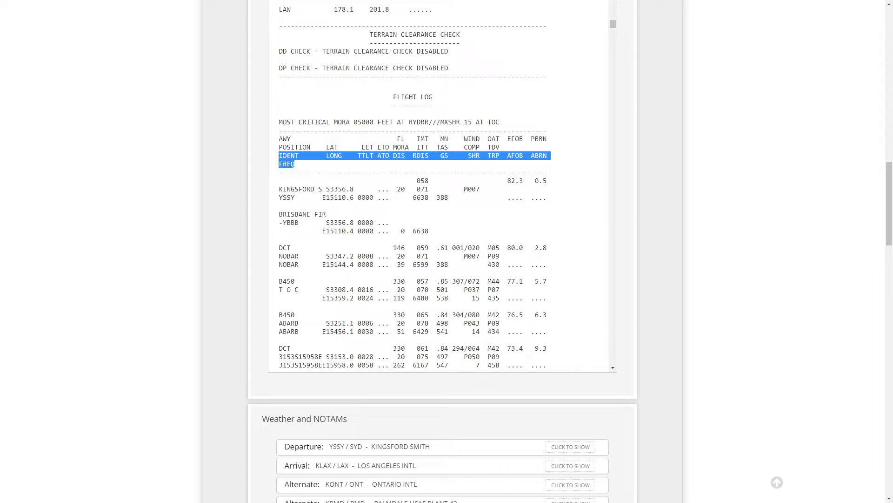
left_click_drag(279, 190, 299, 198)
left_click_drag(280, 155, 296, 155)
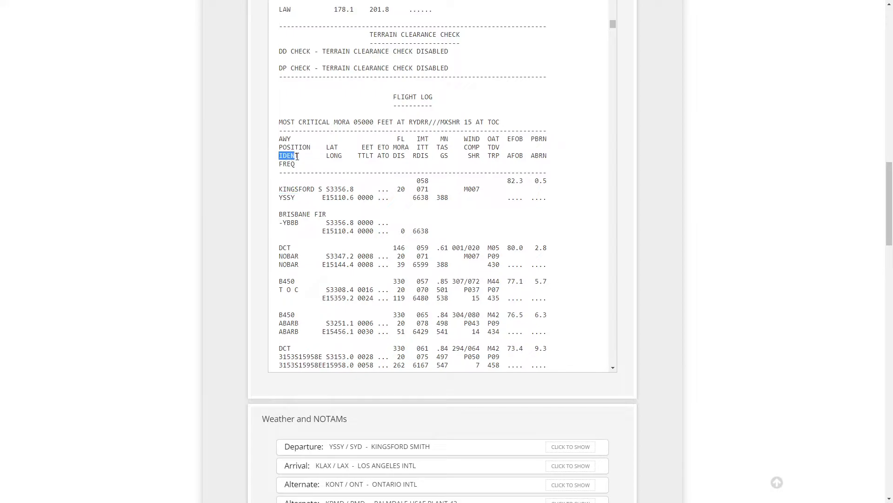
scroll(315, 267, "down", 3)
scroll(291, 146, "up", 2)
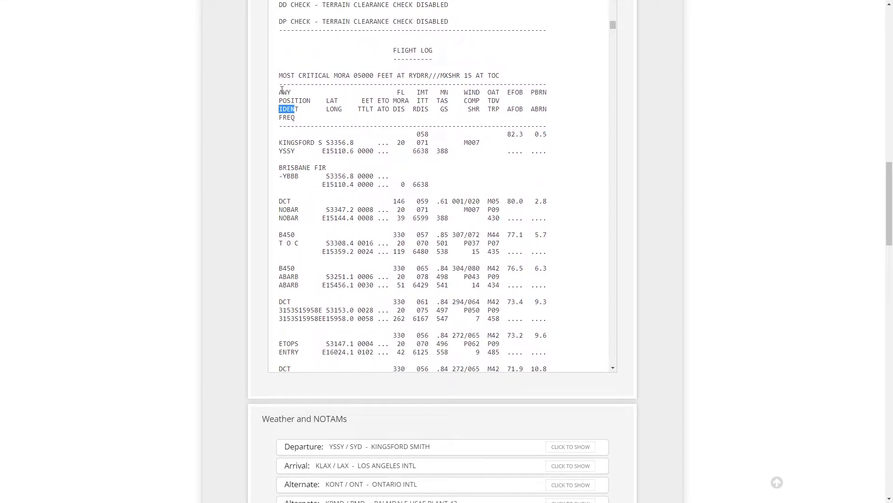
left_click_drag(279, 201, 302, 217)
left_click_drag(279, 235, 301, 248)
double_click(280, 268)
double_click(283, 276)
double_click(283, 284)
scroll(311, 316, "down", 6)
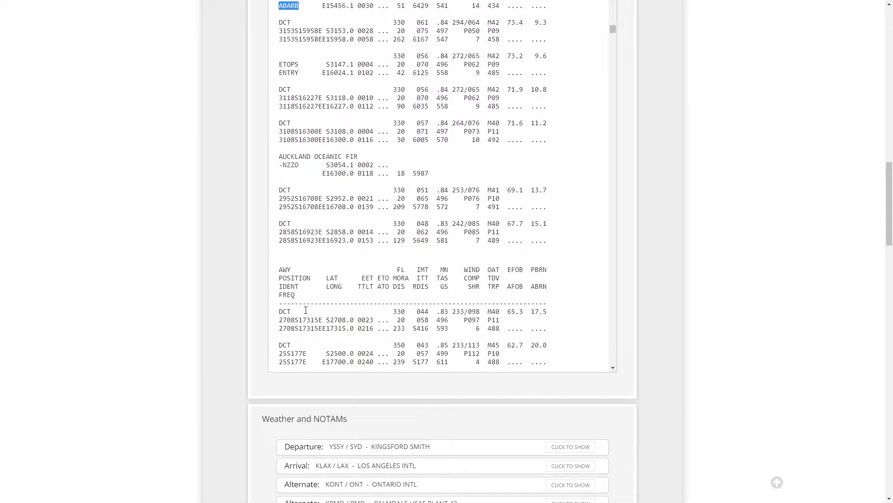
scroll(305, 310, "down", 6)
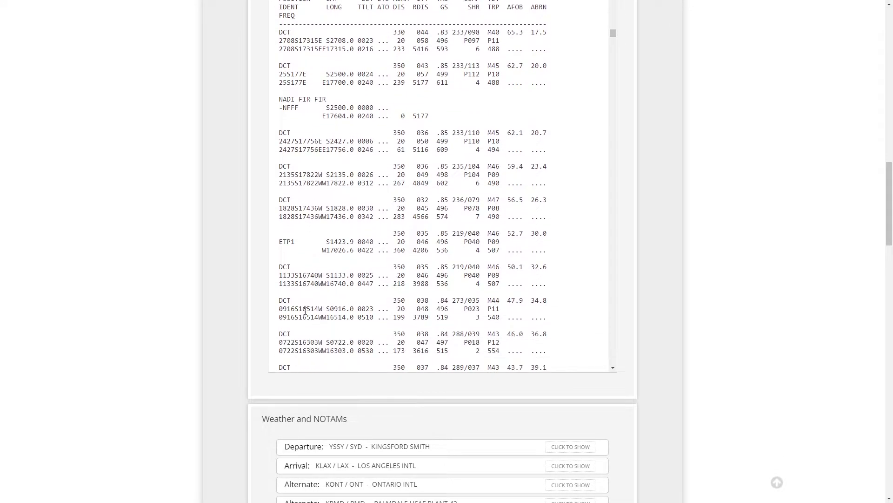
scroll(302, 312, "up", 12)
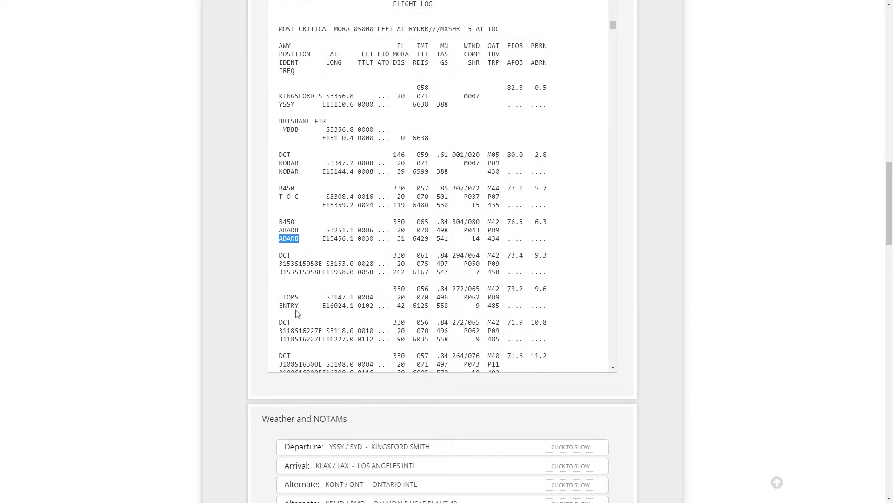
scroll(307, 298, "up", 3)
scroll(322, 269, "down", 2)
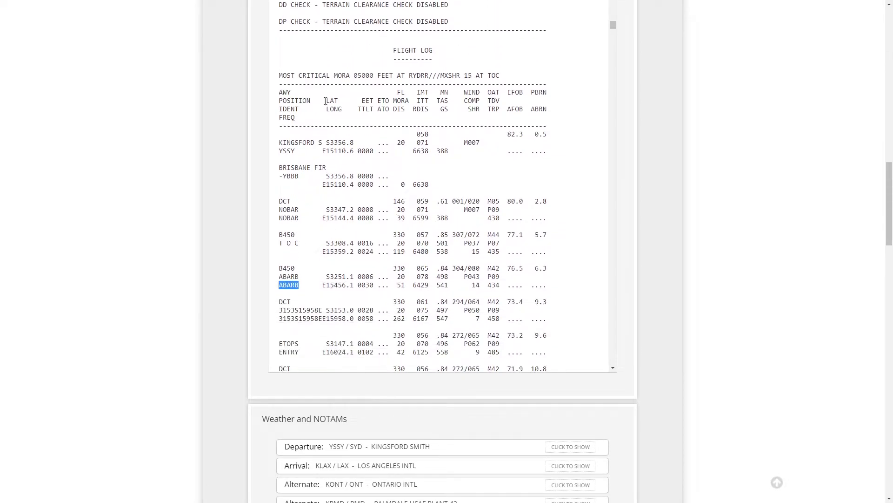
Step: Examine the latitude, longitude, leg time and total time columns for the first flight log waypoints
left_click_drag(327, 103, 343, 110)
left_click_drag(326, 209, 370, 218)
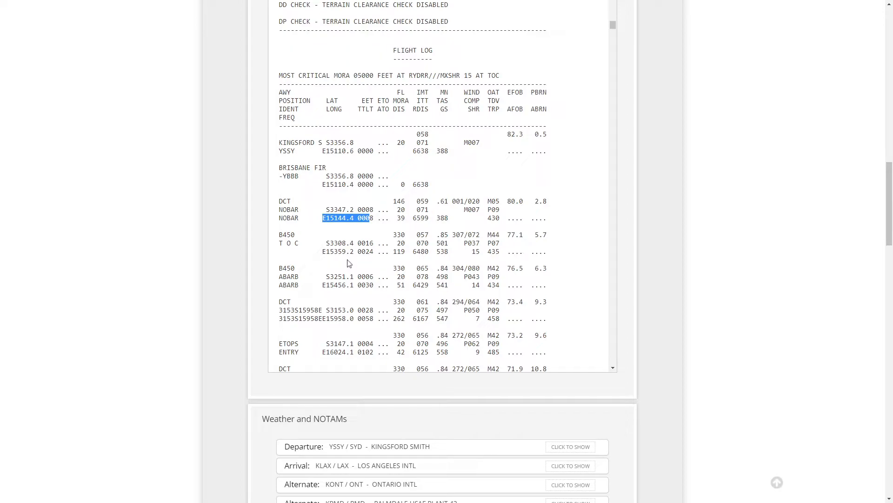
left_click(359, 218)
mouse_move(355, 218)
left_mouse_down()
mouse_move(326, 220)
mouse_move(350, 210)
left_mouse_up()
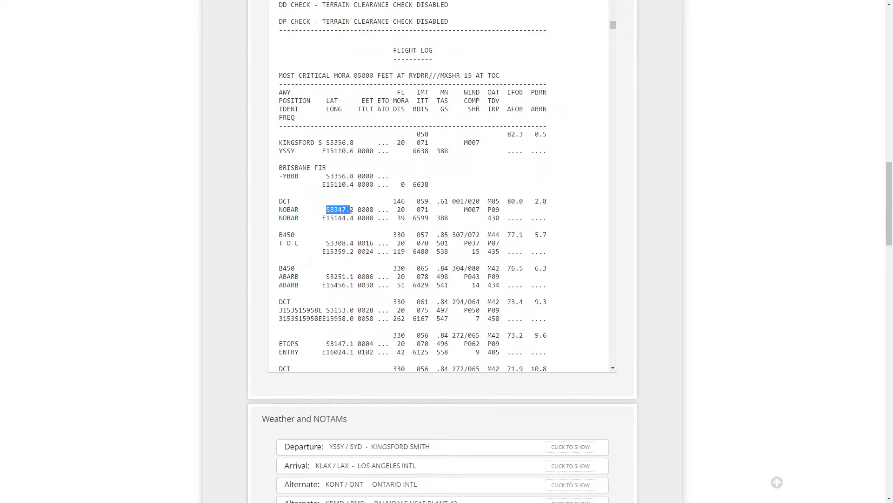
left_click_drag(362, 100, 374, 102)
left_click_drag(370, 210, 376, 218)
mouse_move(376, 210)
left_mouse_down()
mouse_move(389, 210)
mouse_move(388, 220)
left_mouse_up()
left_click_drag(379, 212, 390, 214)
left_click_drag(377, 218, 389, 219)
mouse_move(378, 110)
left_mouse_down()
mouse_move(389, 110)
mouse_move(380, 101)
mouse_move(388, 102)
mouse_move(379, 110)
mouse_move(388, 112)
left_mouse_up()
left_click(379, 100)
left_click_drag(366, 251, 372, 246)
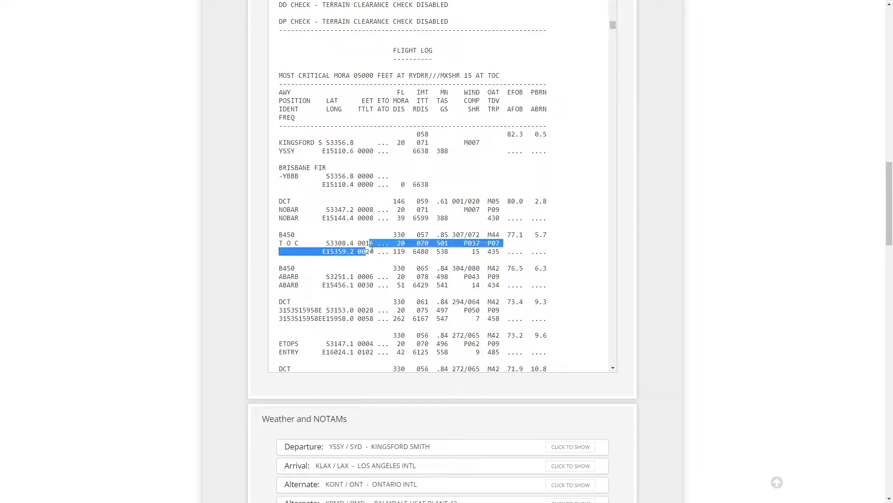
left_click(372, 203)
left_click_drag(370, 209, 376, 209)
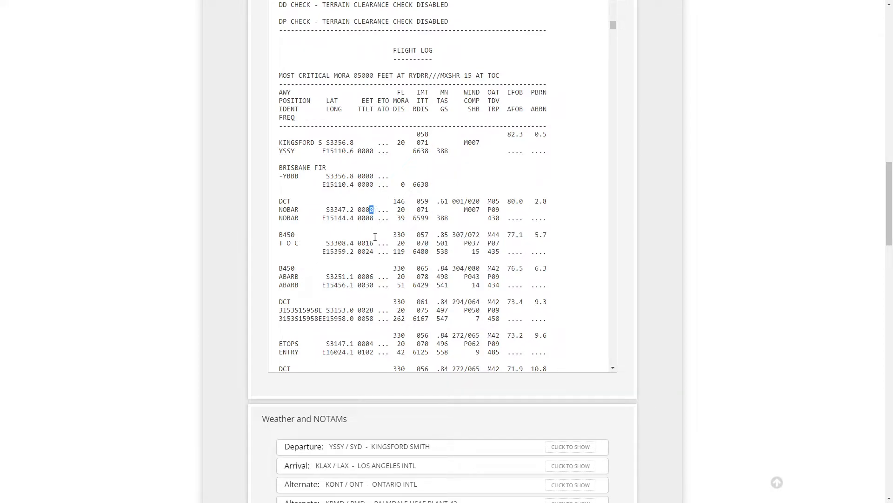
left_click_drag(366, 244, 375, 244)
scroll(368, 264, "down", 1)
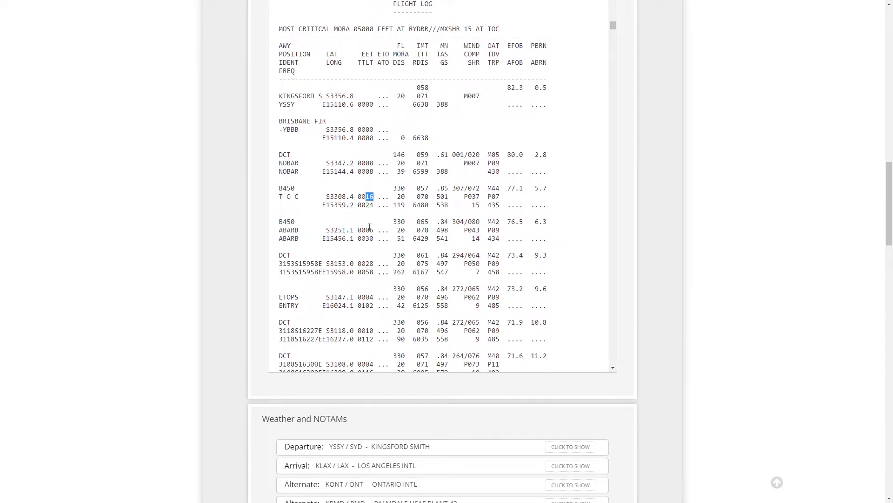
left_click(373, 162)
left_click_drag(371, 173, 373, 172)
left_click(369, 203)
scroll(345, 280, "down", 1)
scroll(344, 280, "up", 4)
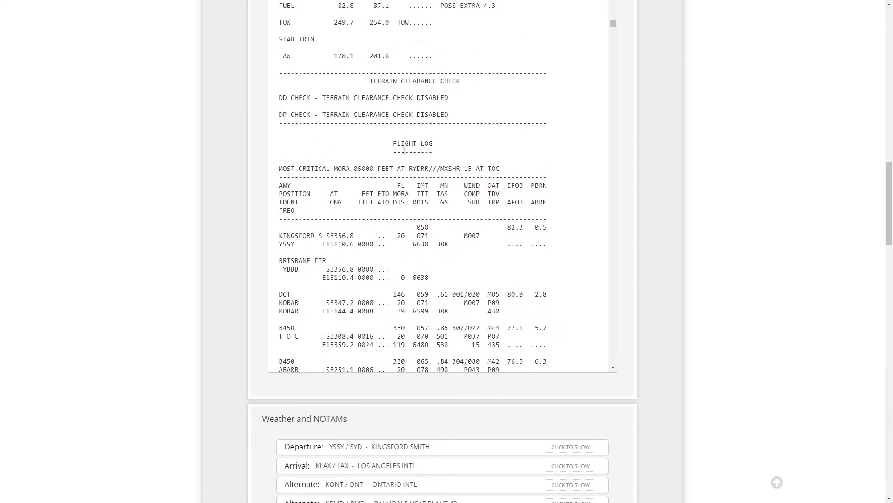
Step: Examine the flight level, MORA and distance columns of the flight log waypoints
left_click_drag(390, 177, 402, 194)
left_click(398, 188)
double_click(399, 202)
scroll(396, 201, "down", 2)
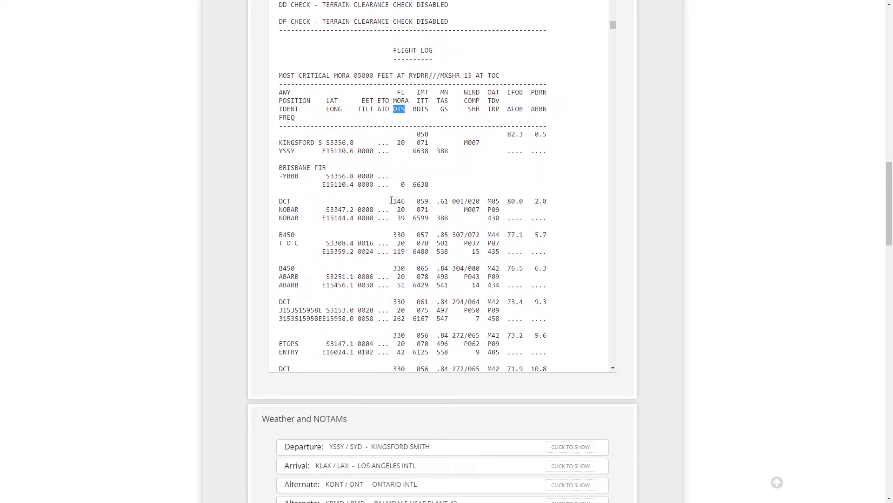
left_click_drag(396, 201, 409, 201)
double_click(397, 234)
scroll(401, 266, "down", 2)
scroll(401, 268, "down", 5)
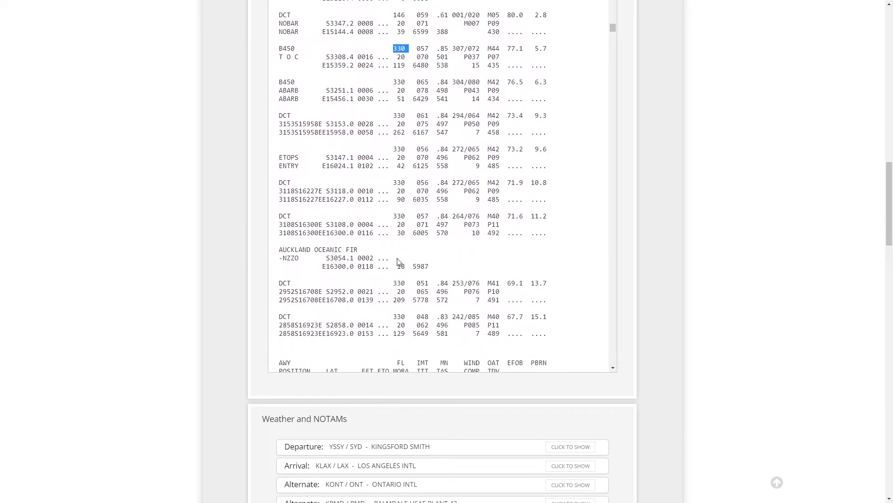
scroll(395, 188, "down", 2)
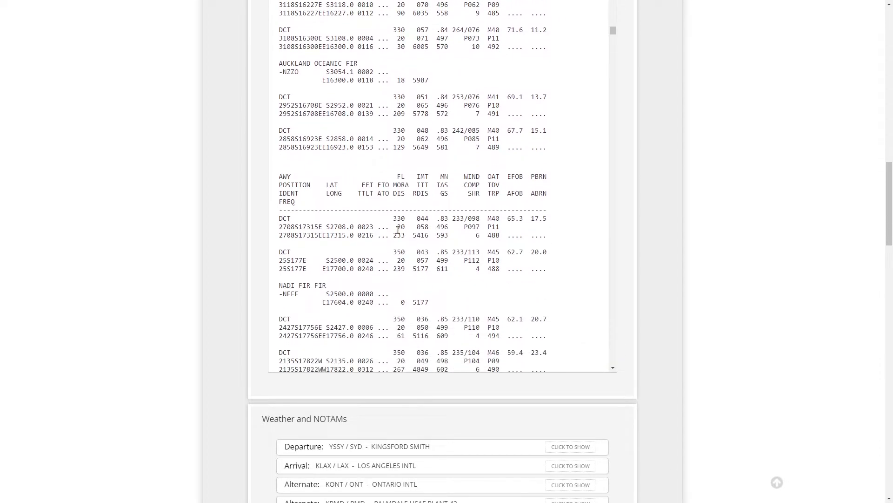
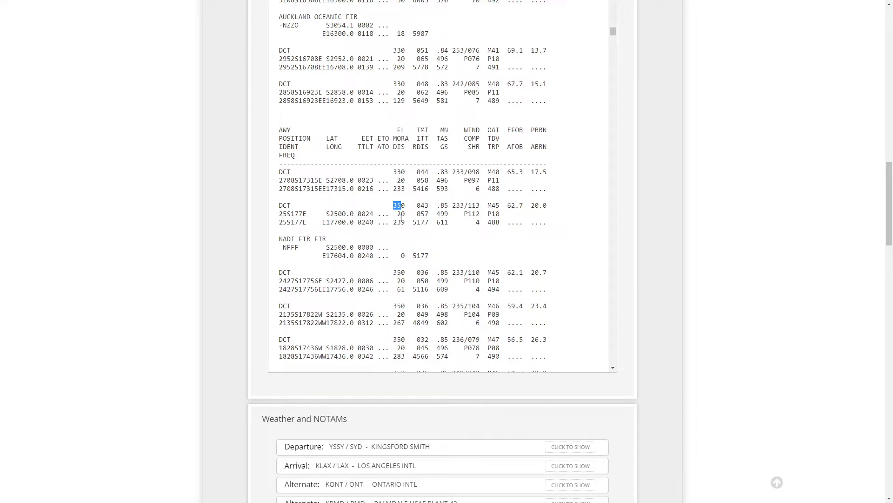
Step: Examine the flight level and distance values of the early flight log waypoints around the ETOPS entry
scroll(394, 221, "up", 10)
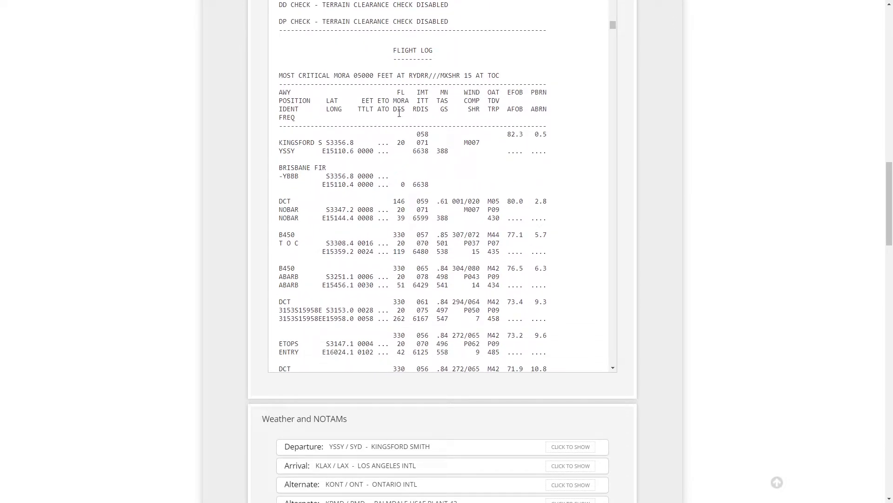
scroll(401, 205, "down", 1)
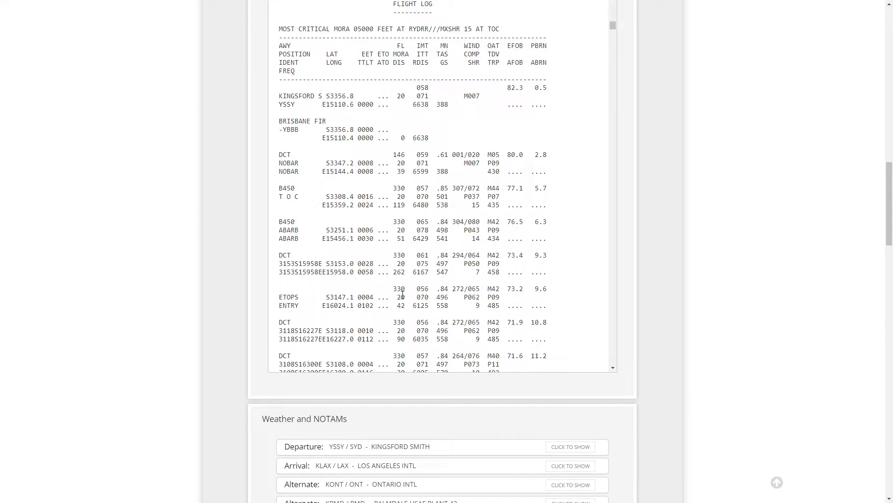
left_click_drag(396, 305, 410, 305)
left_click_drag(392, 272, 410, 272)
scroll(433, 164, "up", 2)
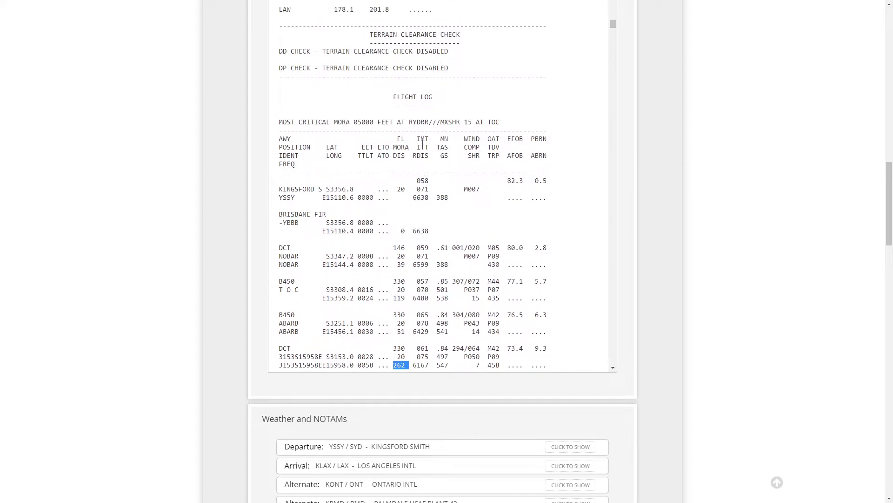
Step: Examine the Mach number, true airspeed and ground speed columns of the flight log waypoints
scroll(432, 174, "down", 3)
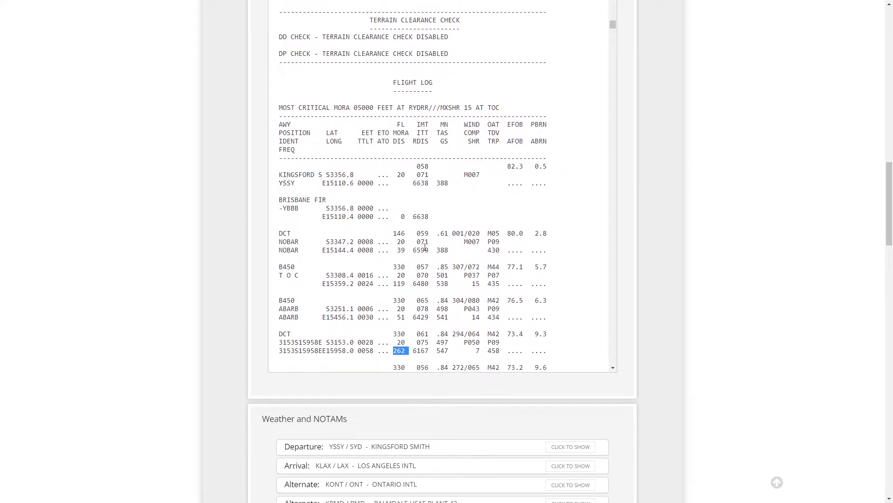
scroll(423, 244, "up", 3)
left_click(448, 170)
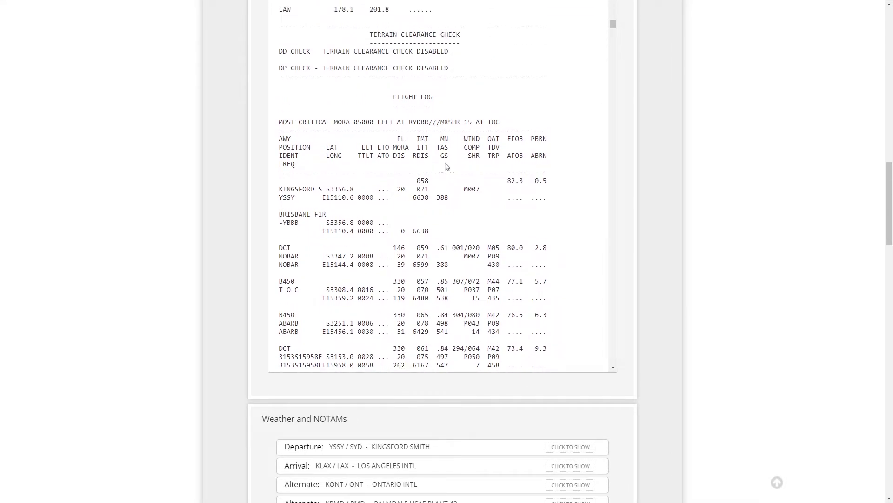
mouse_move(437, 149)
left_mouse_down()
mouse_move(451, 147)
mouse_move(445, 157)
mouse_move(452, 157)
left_mouse_up()
scroll(451, 261, "down", 1)
scroll(451, 260, "down", 1)
left_click_drag(438, 197, 449, 197)
left_click(437, 205)
double_click(438, 204)
scroll(444, 167, "up", 2)
scroll(434, 182, "down", 5)
scroll(453, 224, "up", 8)
scroll(482, 246, "down", 4)
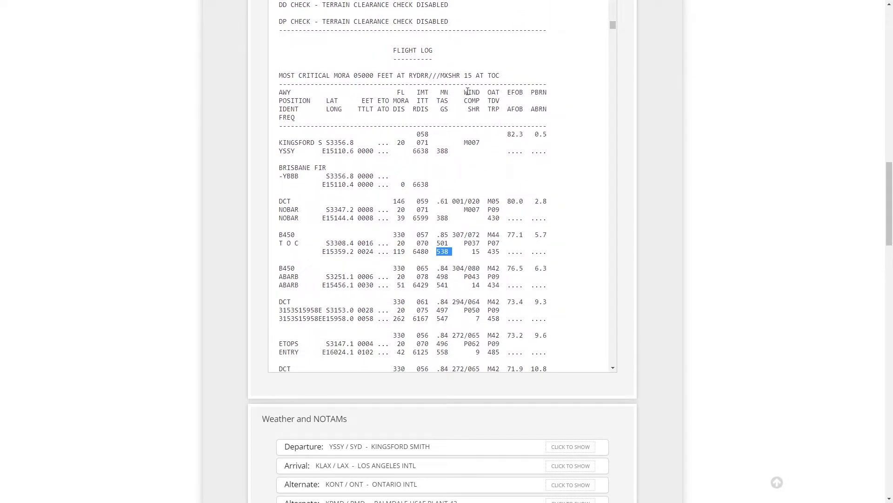
Step: Examine the wind direction, speed and wind component columns of the flight log waypoints
left_click_drag(464, 92, 478, 102)
left_click_drag(453, 201, 481, 209)
scroll(476, 248, "down", 1)
left_click_drag(475, 205, 479, 205)
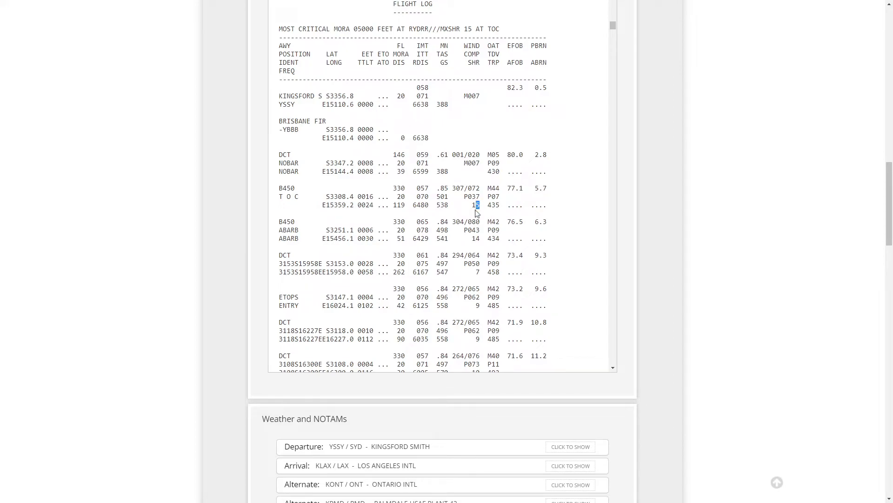
scroll(478, 213, "up", 2)
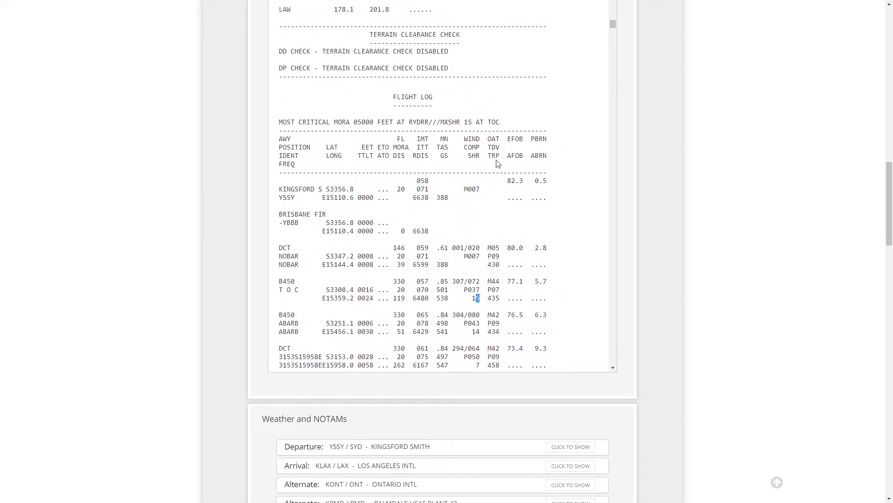
Step: Examine the outside air temperature, temperature deviation and tropopause columns of the flight log waypoints
left_click_drag(490, 139, 499, 148)
scroll(481, 281, "down", 1)
left_click_drag(486, 201, 501, 202)
left_click_drag(488, 235, 501, 242)
mouse_move(488, 277)
left_mouse_down()
mouse_move(501, 277)
mouse_move(498, 269)
left_mouse_up()
scroll(501, 278, "down", 1)
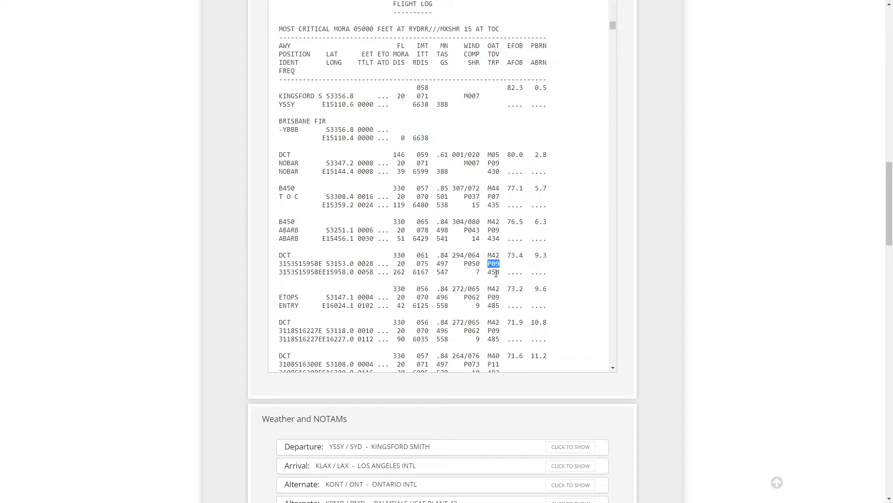
Step: Examine the estimated fuel on board and planned burn columns of the flight log waypoints
left_click_drag(508, 45, 527, 70)
scroll(535, 258, "down", 1)
scroll(535, 257, "down", 1)
left_click_drag(508, 262, 523, 263)
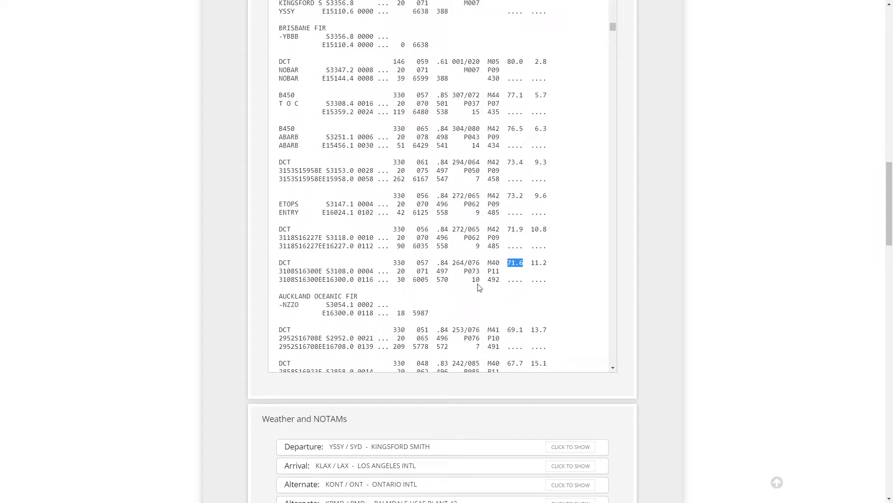
left_click_drag(511, 280, 524, 281)
scroll(566, 142, "up", 4)
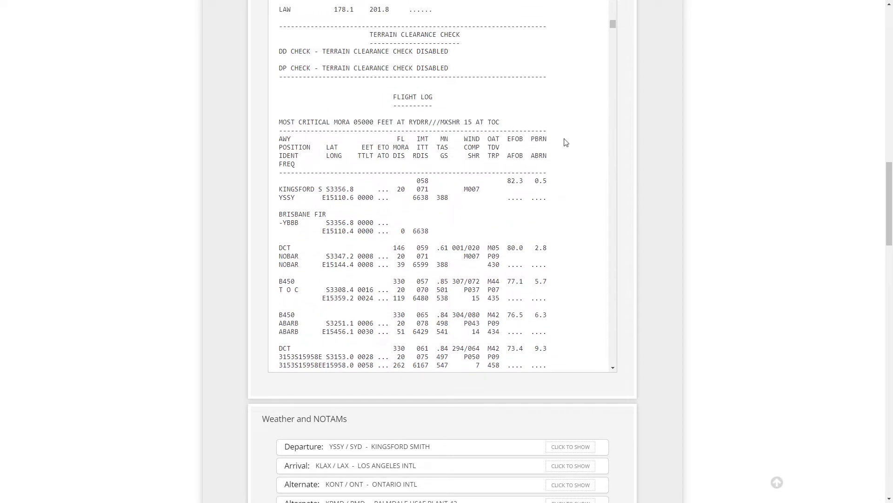
mouse_move(531, 140)
left_mouse_down()
mouse_move(552, 148)
mouse_move(549, 140)
left_mouse_up()
scroll(560, 200, "down", 2)
scroll(562, 210, "down", 20)
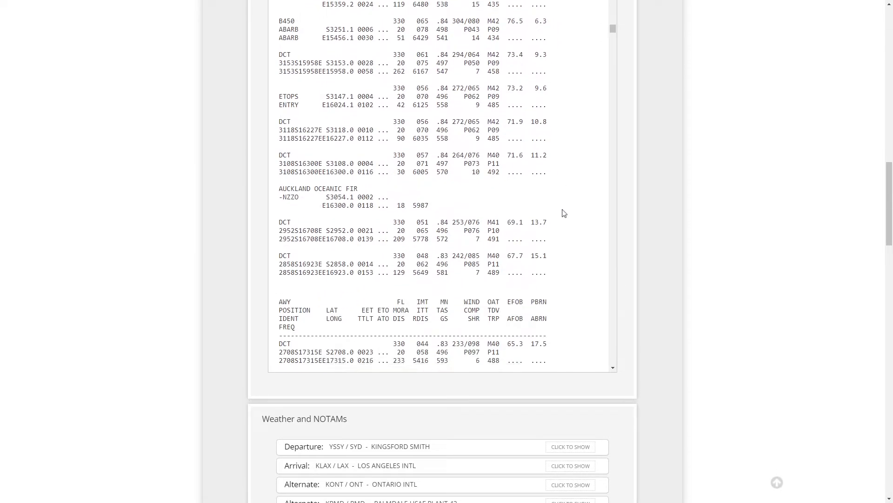
scroll(559, 216, "down", 20)
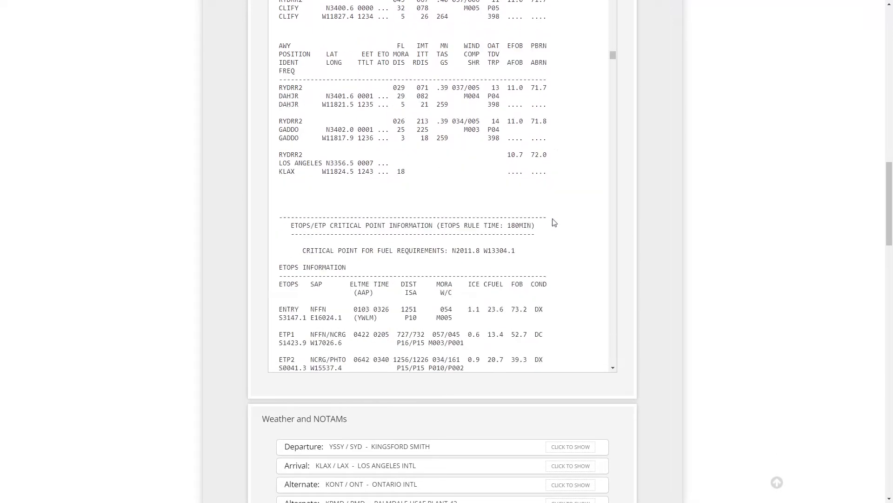
Step: Examine the ETOPS/ETP critical point information and en-route alternates section of the OFP
scroll(552, 218, "up", 12)
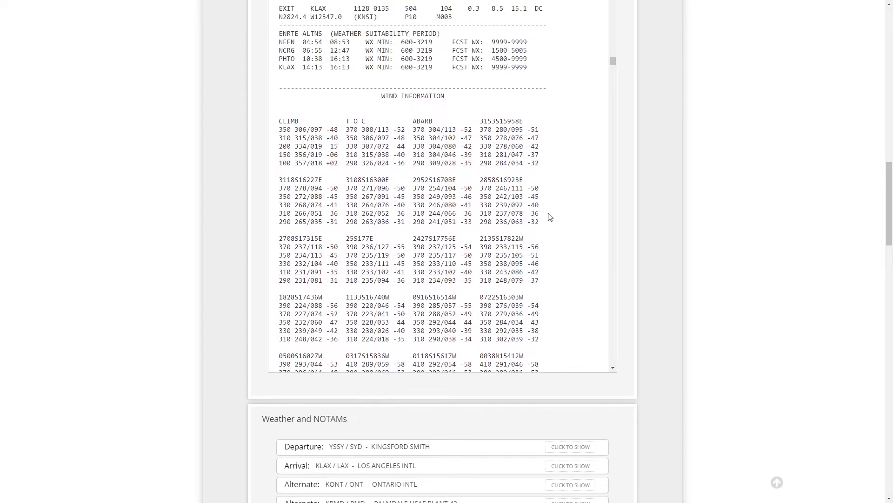
scroll(595, 213, "up", 2)
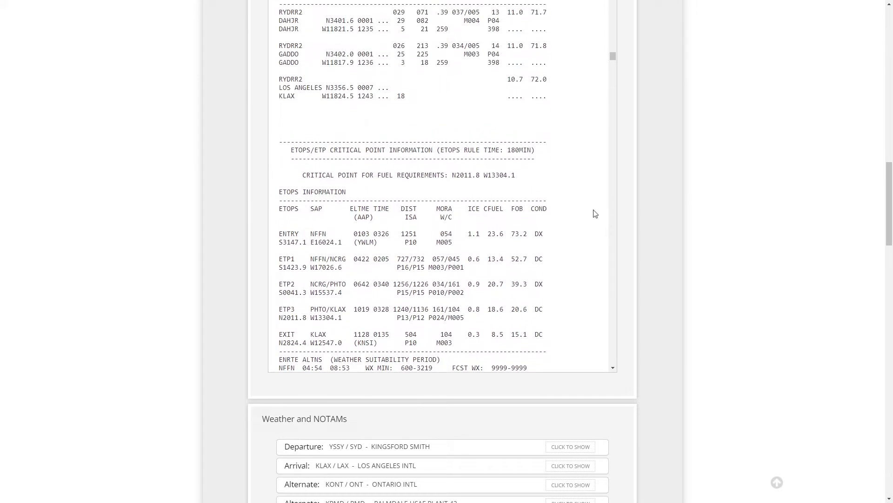
scroll(596, 214, "down", 1)
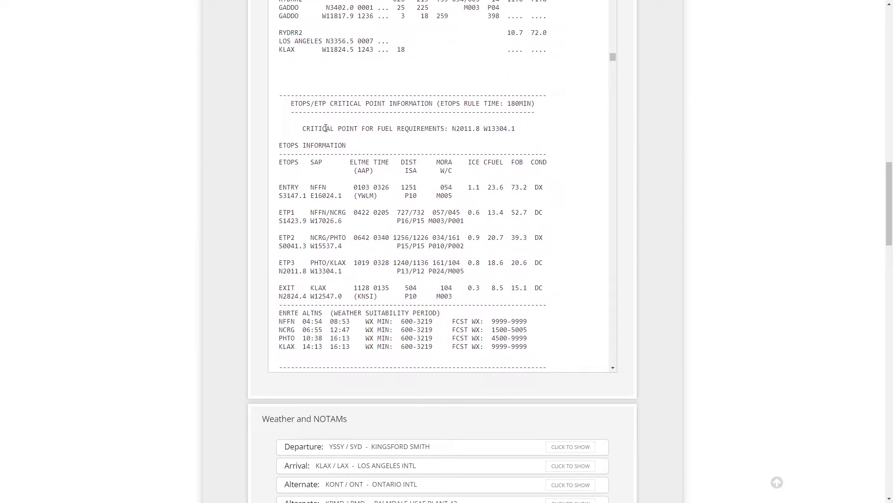
left_click_drag(307, 129, 445, 126)
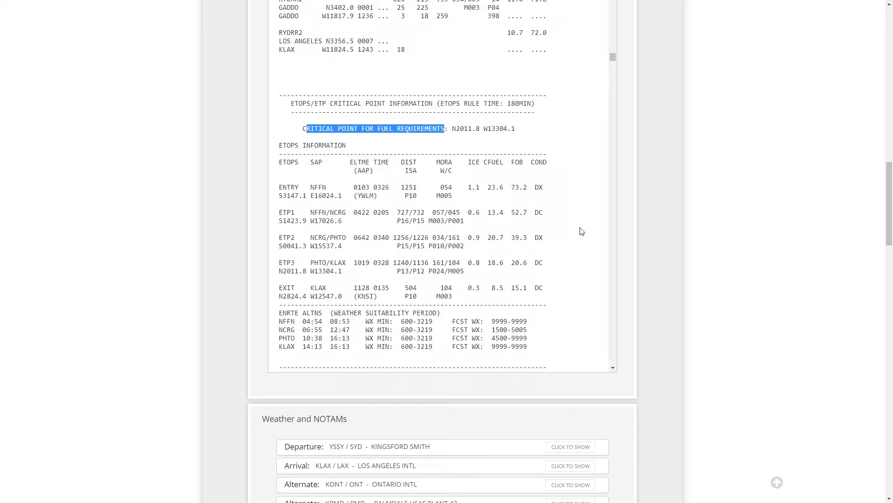
scroll(574, 233, "down", 3)
scroll(569, 232, "down", 3)
scroll(563, 223, "up", 2)
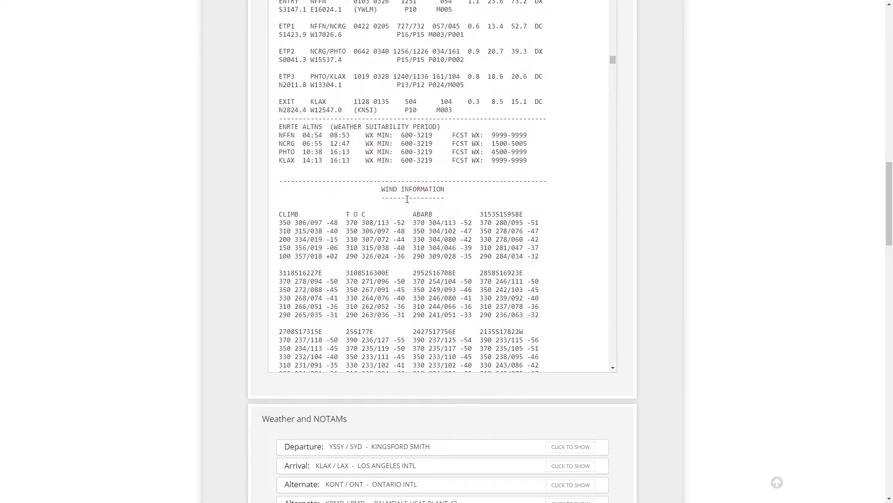
Step: Examine the wind information table from climb through the waypoints to top of descent and descent
left_click_drag(381, 192, 451, 190)
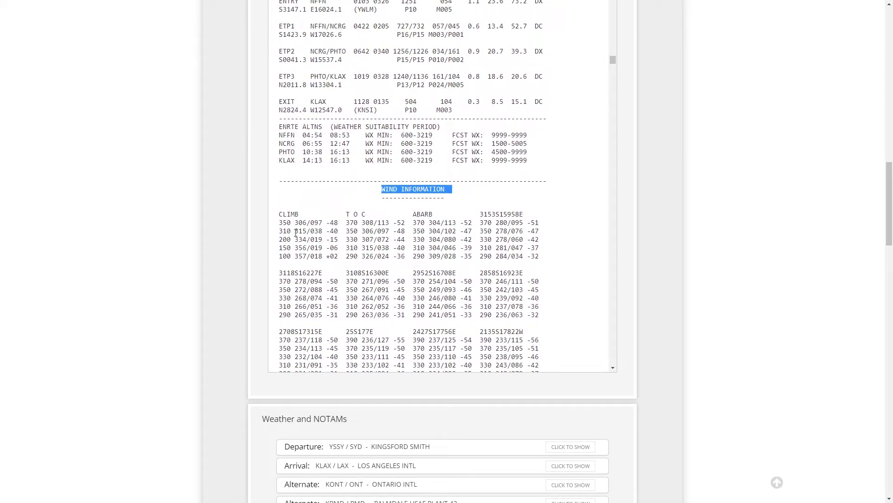
left_click_drag(279, 222, 556, 261)
left_click(570, 262)
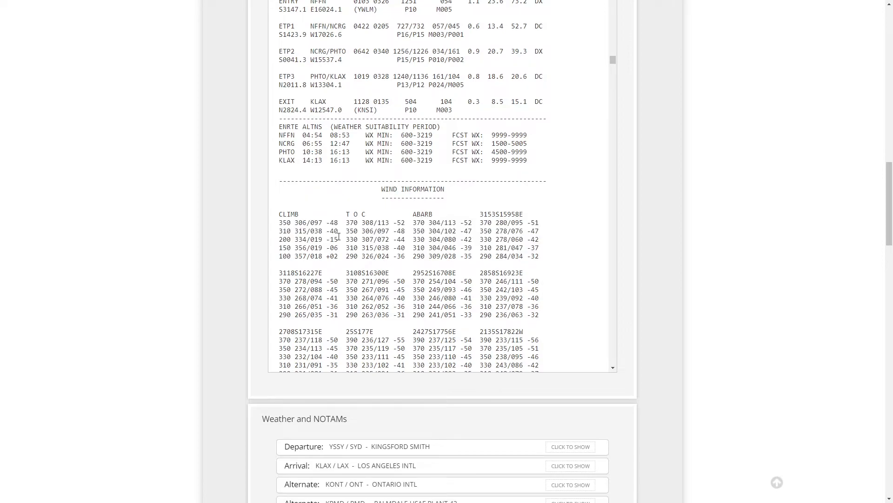
left_click_drag(282, 221, 565, 276)
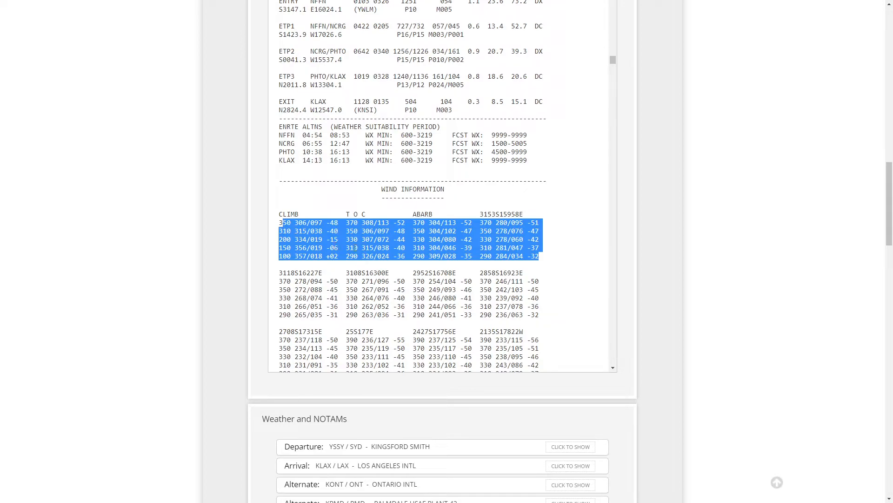
scroll(498, 267, "down", 2)
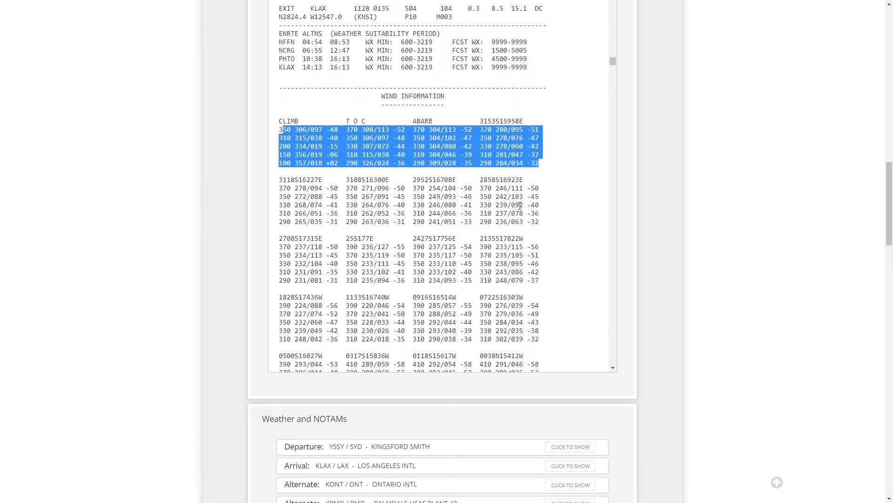
left_click_drag(460, 188, 472, 188)
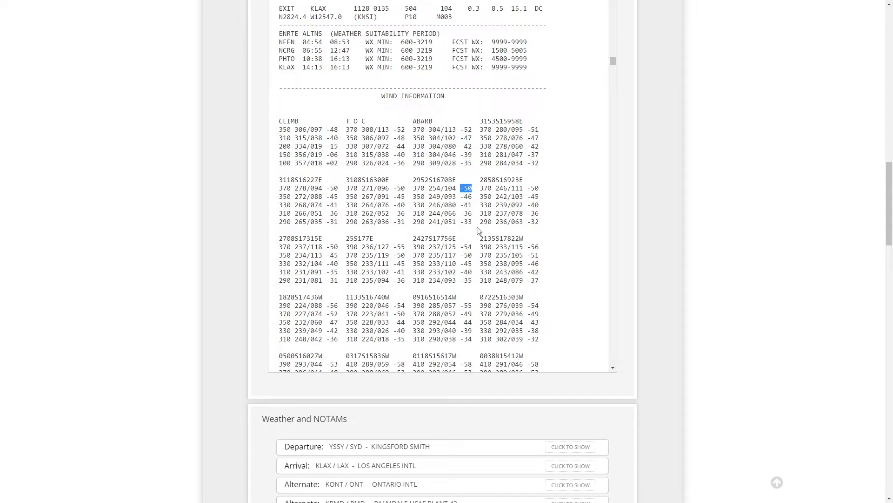
left_click_drag(412, 188, 472, 190)
scroll(464, 212, "down", 4)
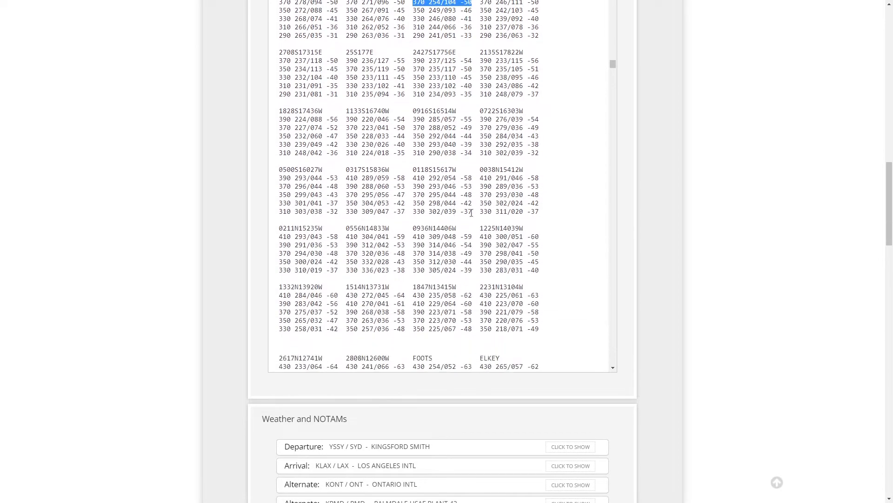
left_click_drag(531, 231, 544, 237)
scroll(565, 299, "down", 2)
left_click_drag(532, 202, 537, 201)
left_click_drag(534, 273, 549, 274)
scroll(537, 281, "down", 2)
left_click_drag(421, 277, 344, 176)
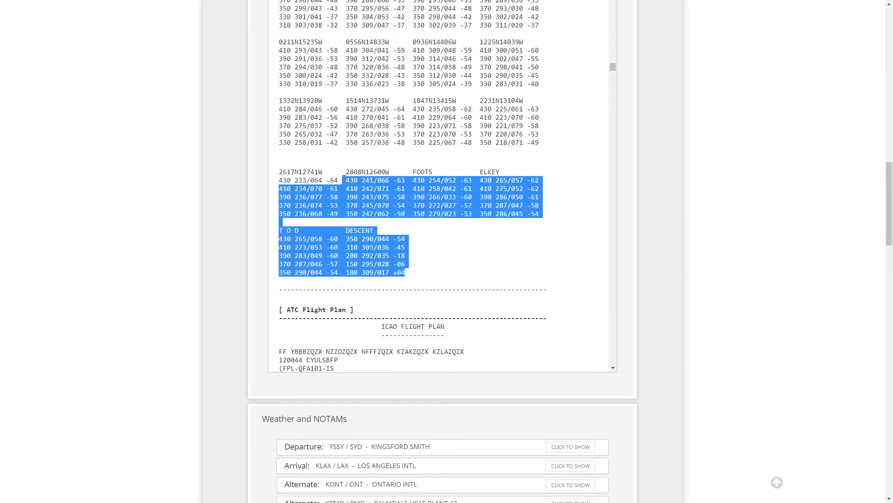
left_click(470, 268)
Step: Examine the ICAO ATC flight plan section of the OFP
scroll(461, 256, "up", 5)
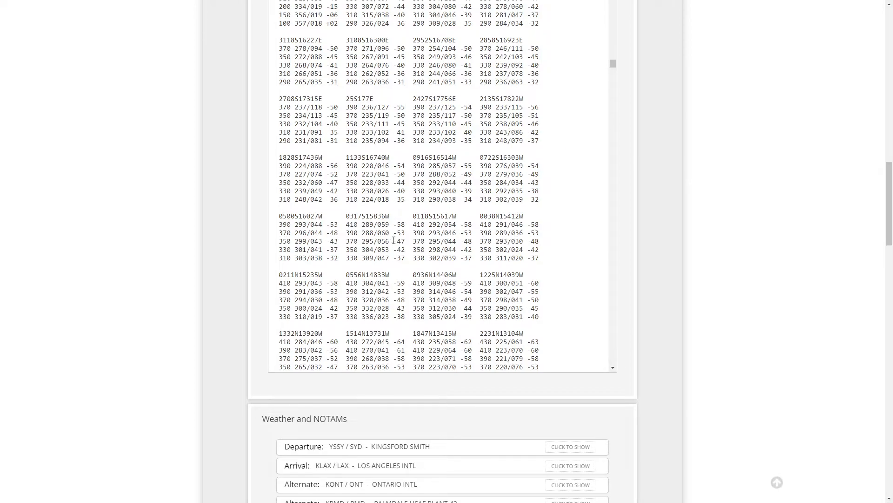
scroll(394, 240, "down", 7)
scroll(395, 234, "down", 2)
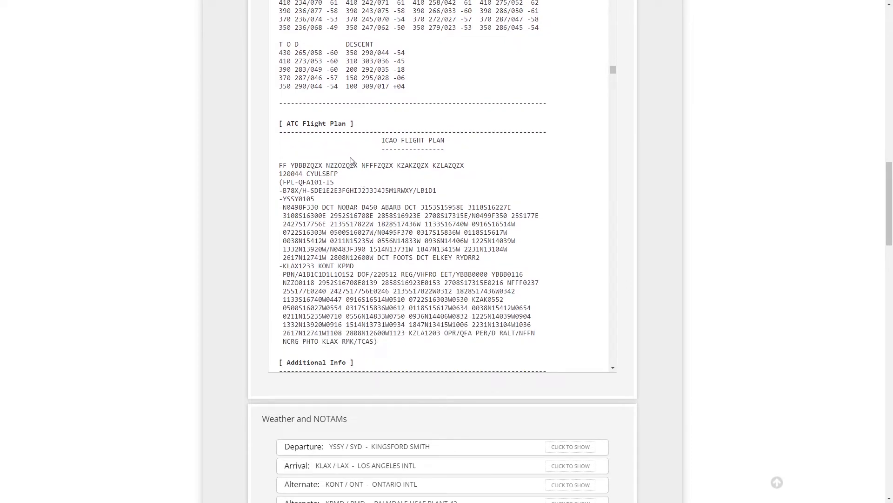
left_click_drag(378, 142, 453, 142)
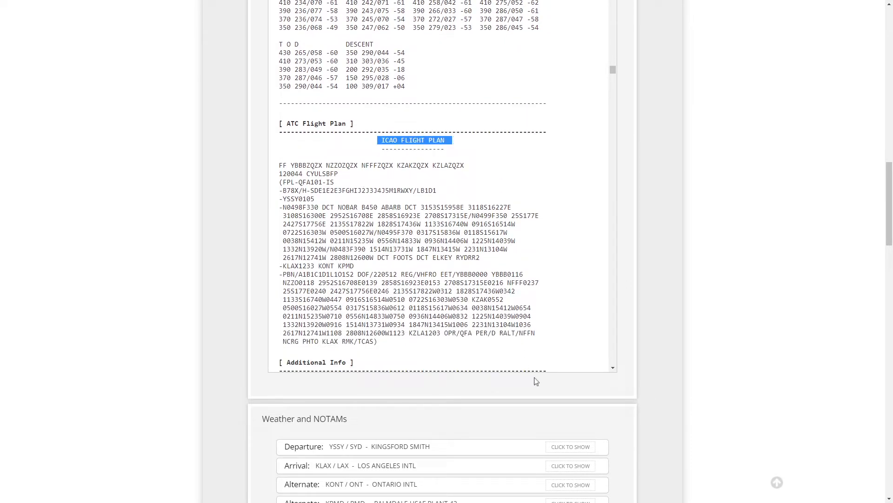
scroll(412, 243, "down", 5)
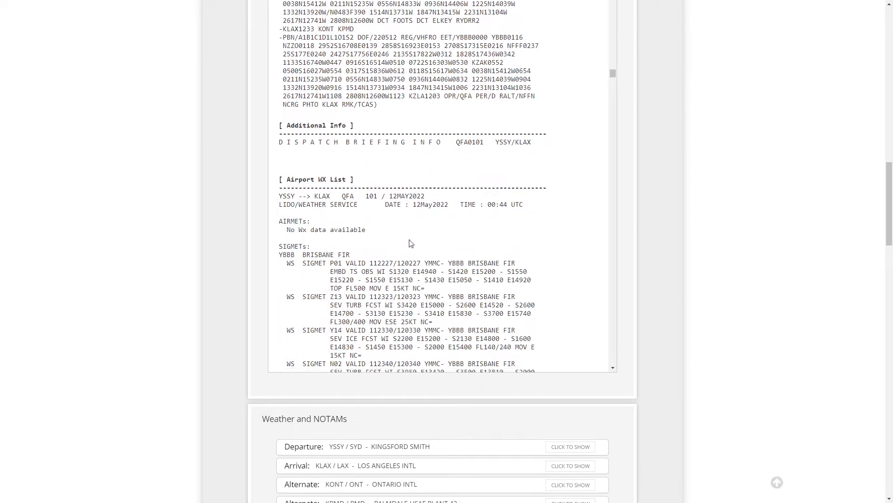
Step: Examine the airport weather list and NOTAMs for the alternate and ETOPS en-route airports, then return to the OFP top
scroll(411, 244, "down", 20)
scroll(411, 249, "down", 20)
scroll(413, 251, "down", 20)
scroll(412, 252, "down", 20)
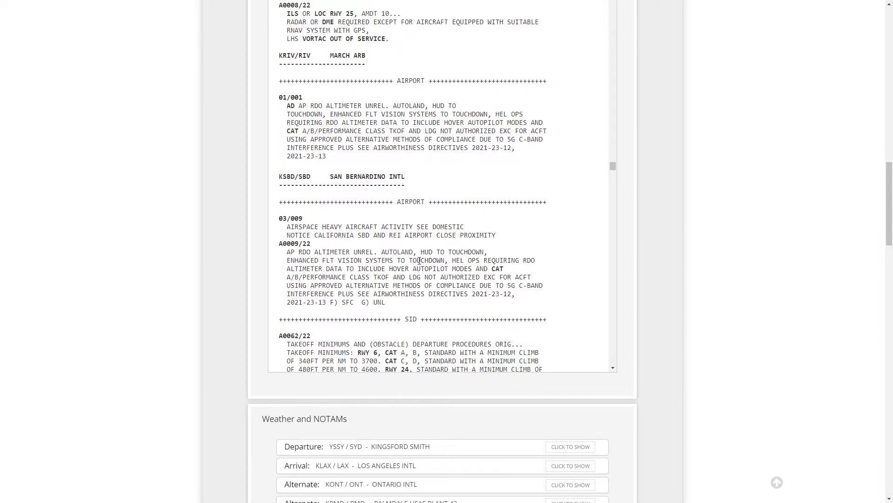
scroll(419, 261, "down", 6)
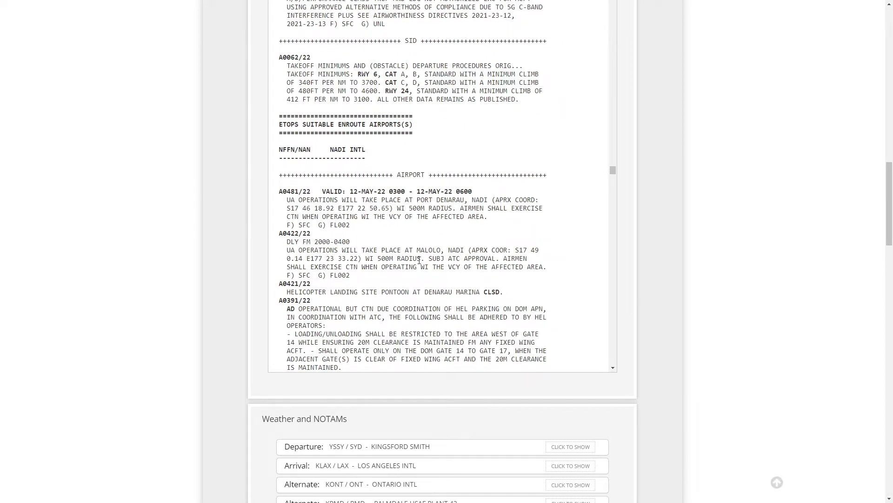
scroll(419, 260, "down", 10)
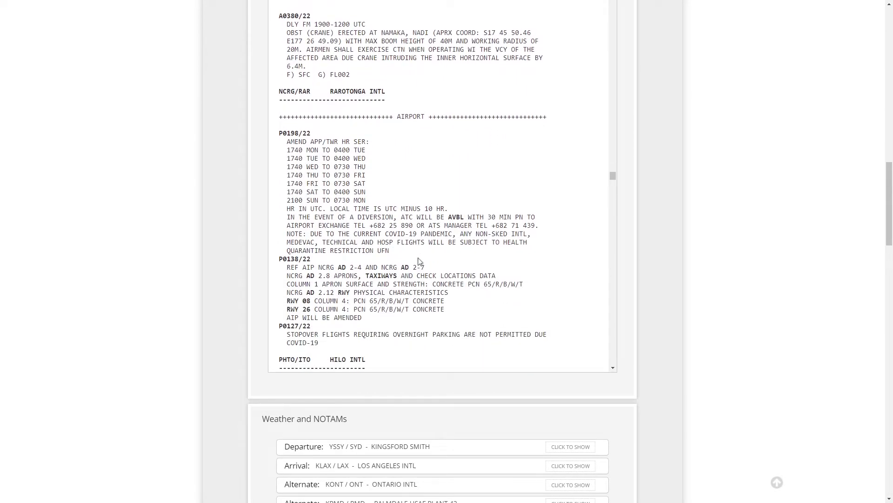
scroll(419, 261, "down", 3)
scroll(419, 259, "up", 1)
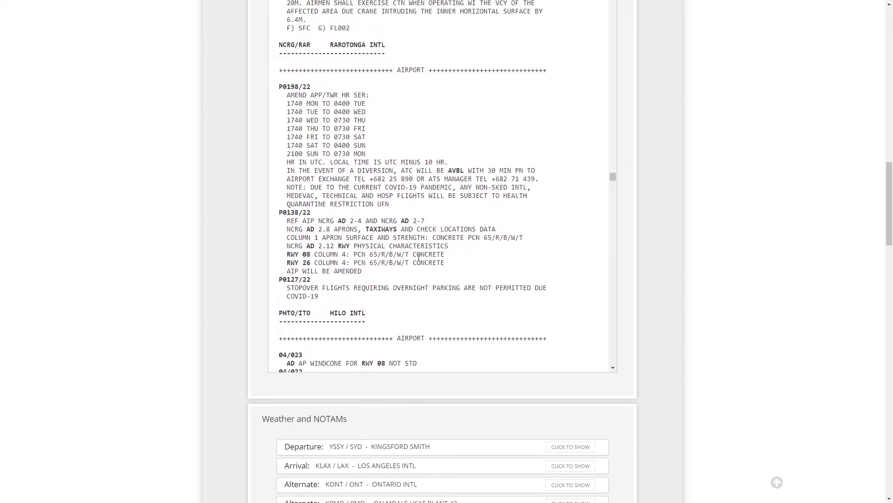
scroll(418, 258, "down", 1)
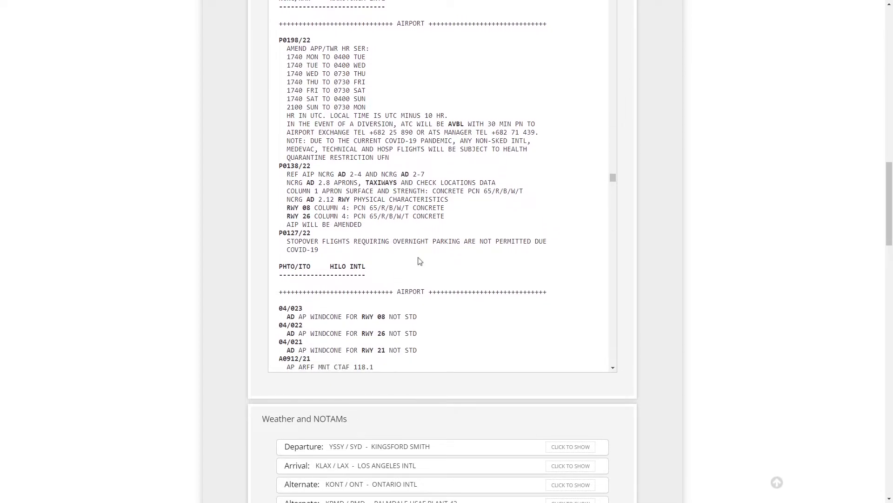
left_click_drag(614, 180, 609, 43)
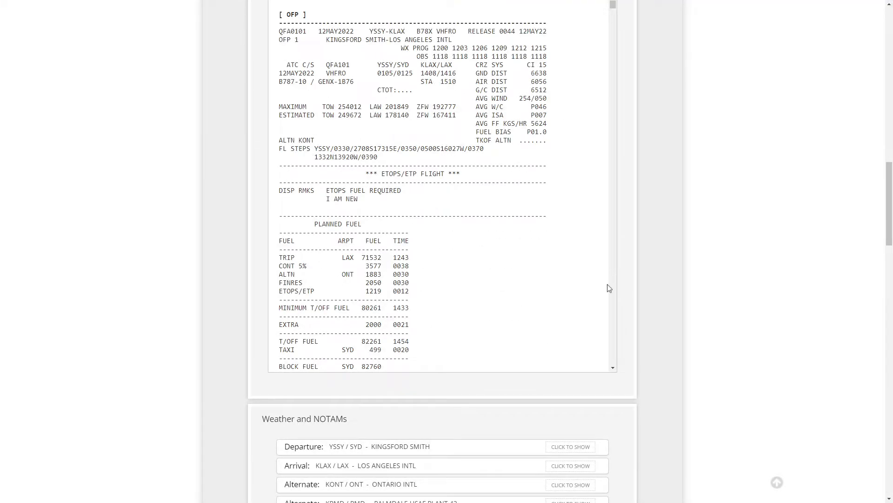
Step: Open the OFP as a PDF document and browse its pages with the page thumbnails shown
scroll(653, 270, "up", 2)
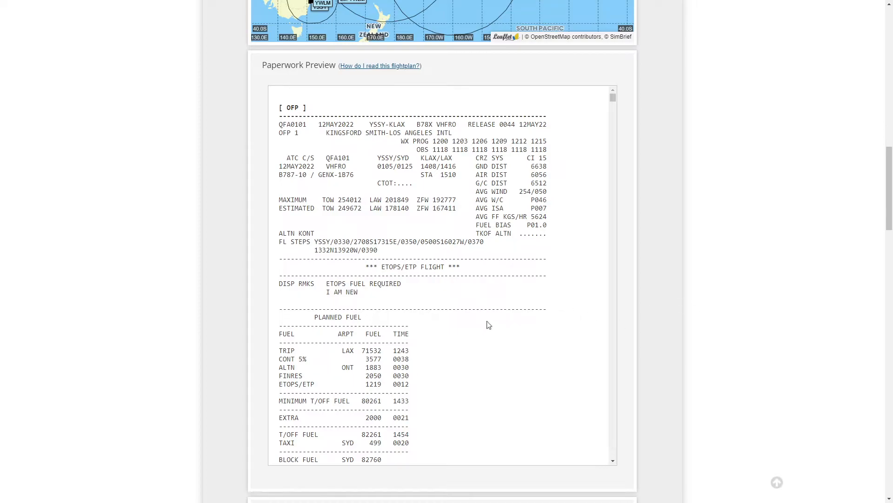
scroll(447, 354, "down", 6)
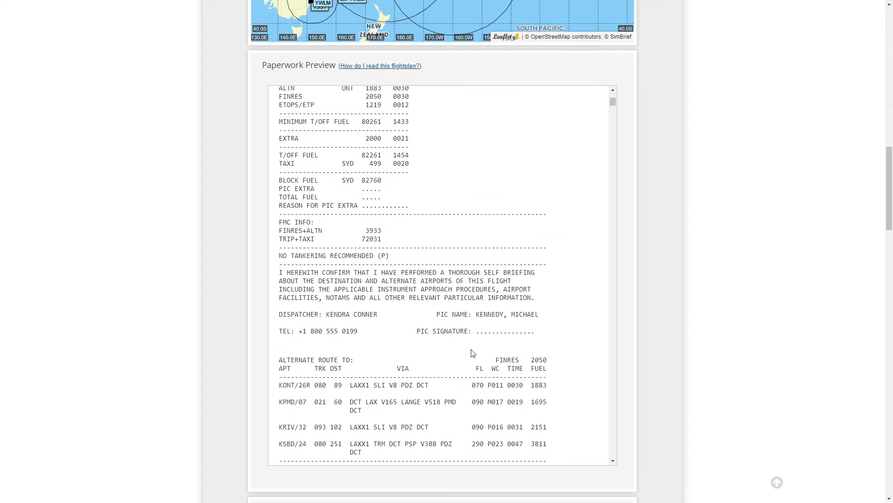
scroll(726, 312, "up", 15)
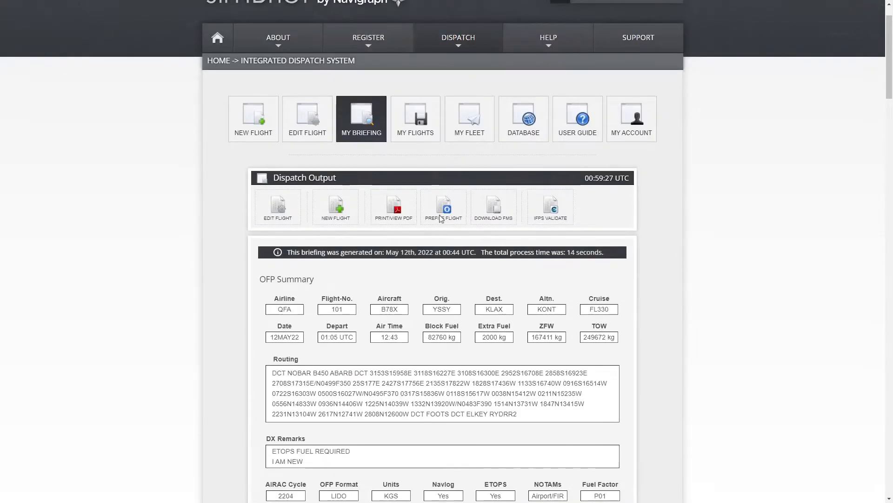
left_click(394, 206)
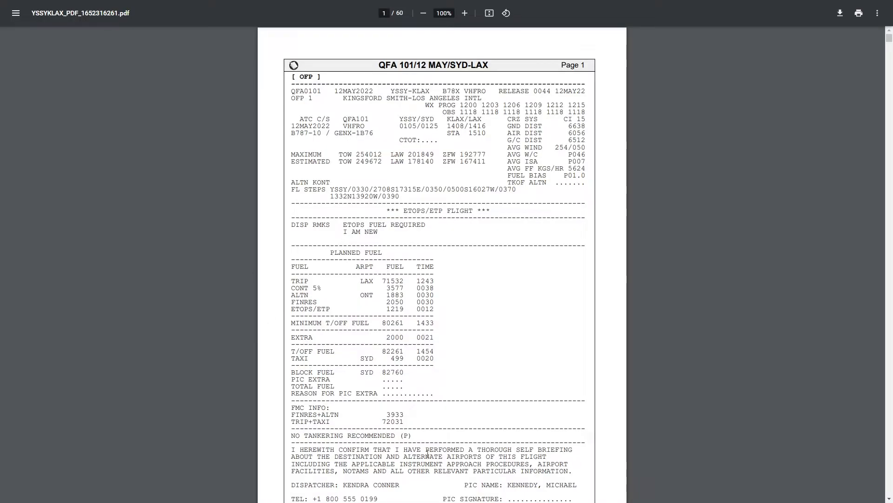
scroll(477, 309, "down", 18)
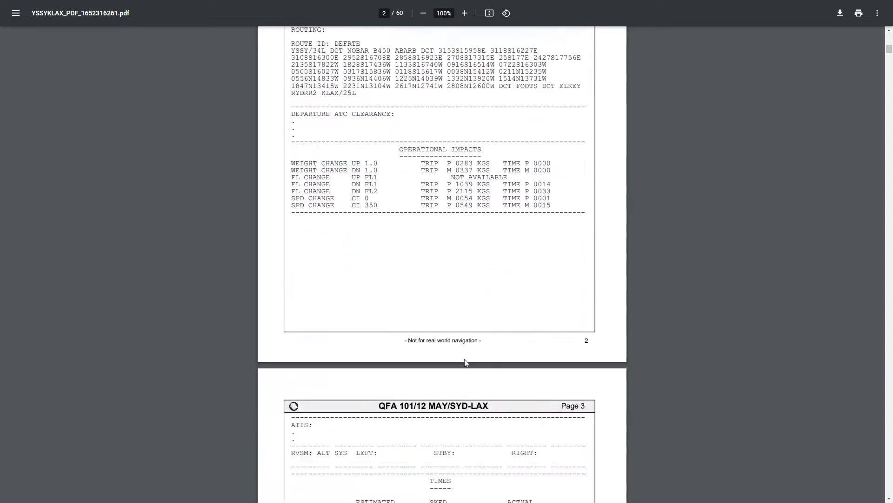
scroll(463, 355, "up", 5)
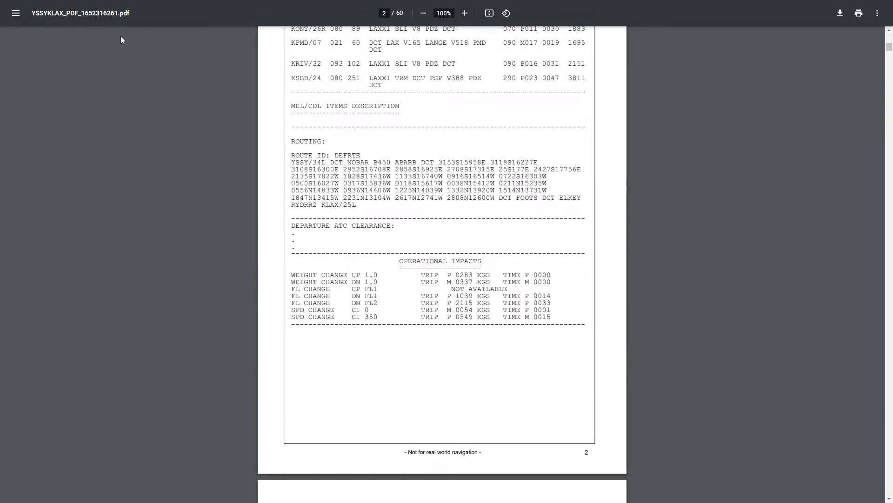
left_click(15, 15)
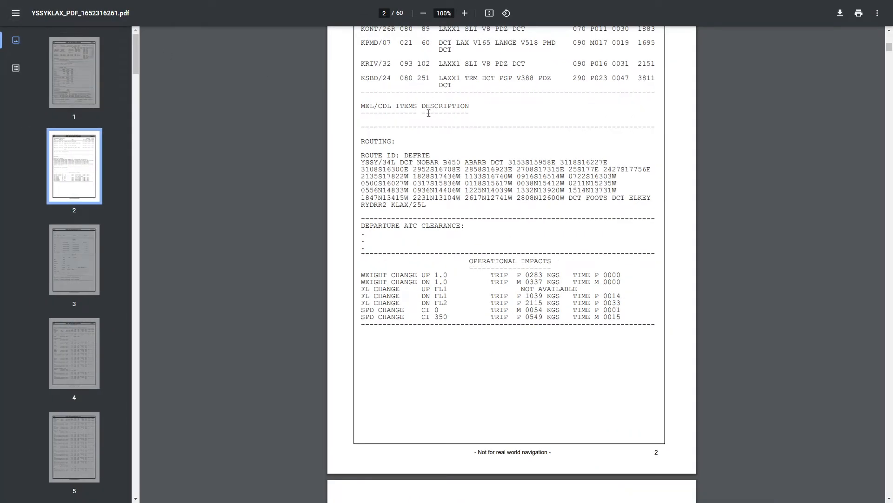
Step: Return to the SimBrief dispatch output, prefile the flight on VATSIM and file the flight plan
key("F11")
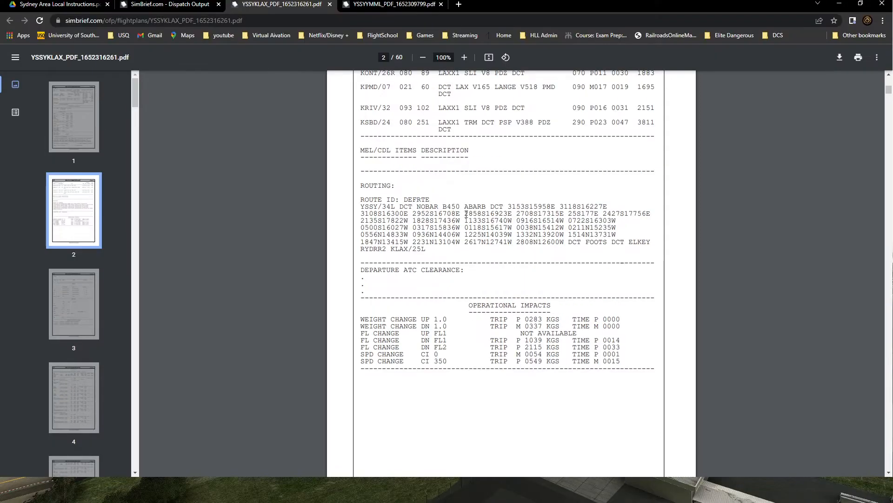
left_click(170, 5)
key("F11")
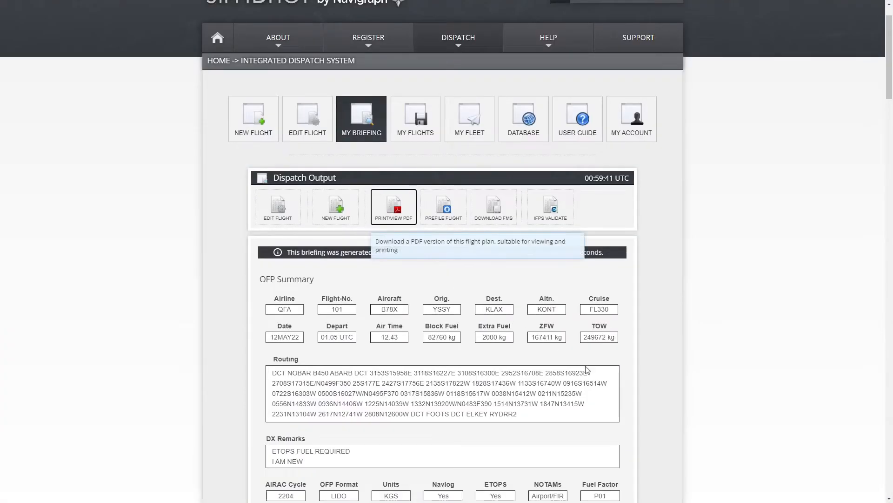
scroll(698, 265, "down", 4)
scroll(585, 233, "up", 3)
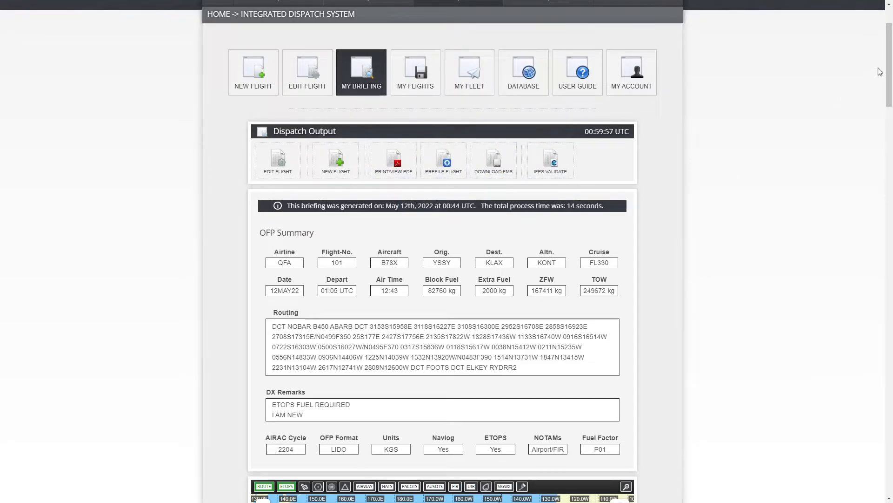
scroll(891, 81, "down", 1)
left_click_drag(890, 81, 880, 484)
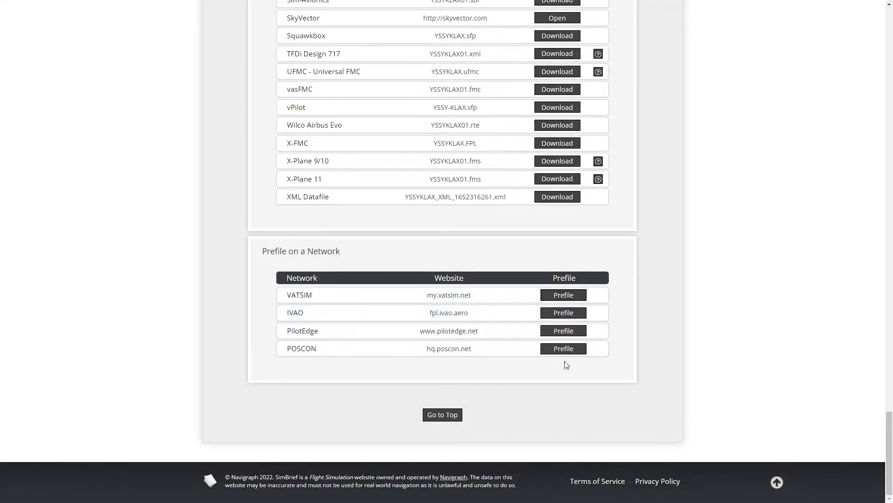
left_click(565, 295)
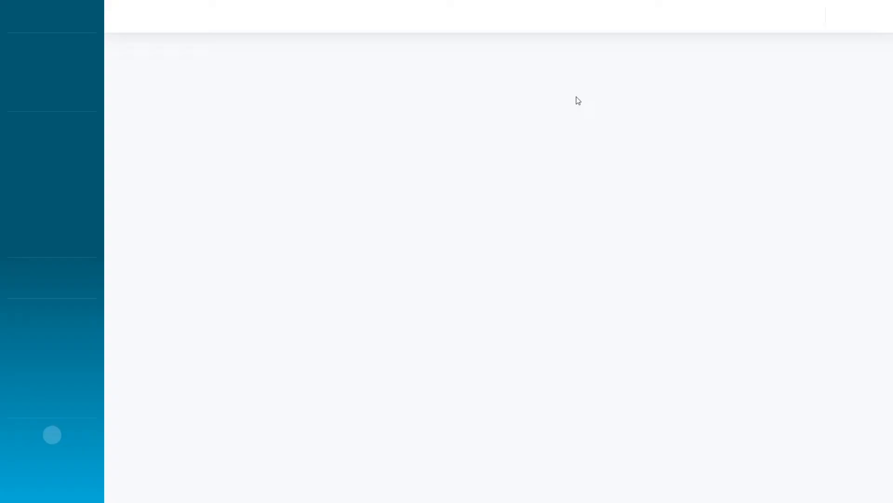
scroll(242, 142, "down", 2)
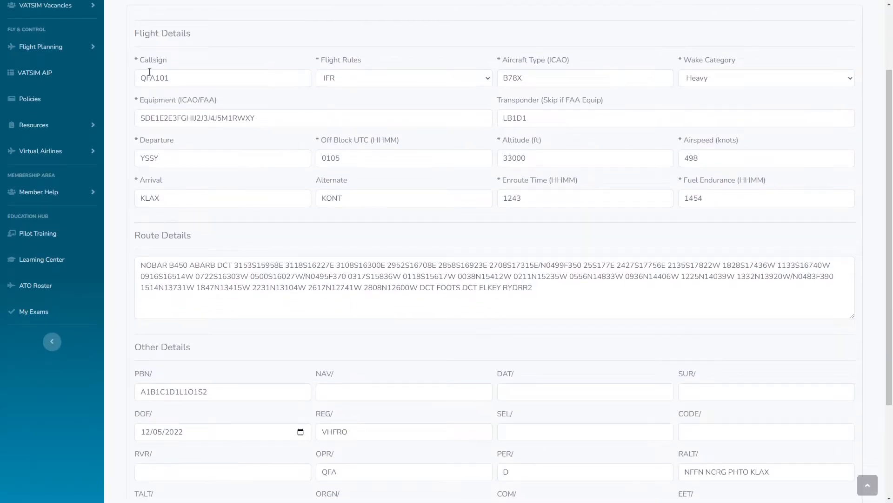
double_click(189, 81)
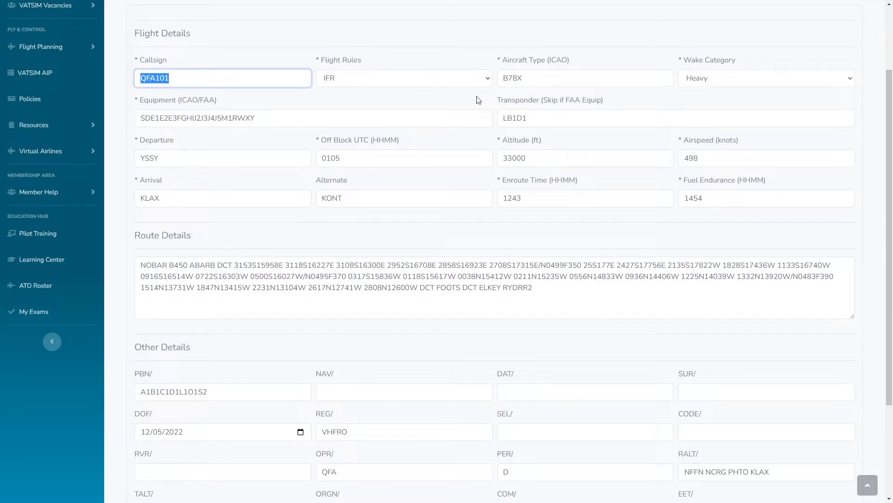
scroll(493, 319, "down", 3)
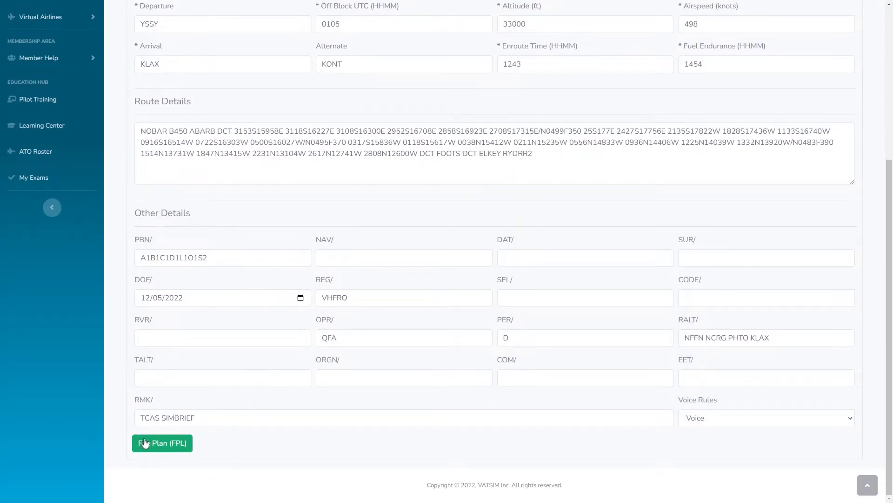
left_click(186, 444)
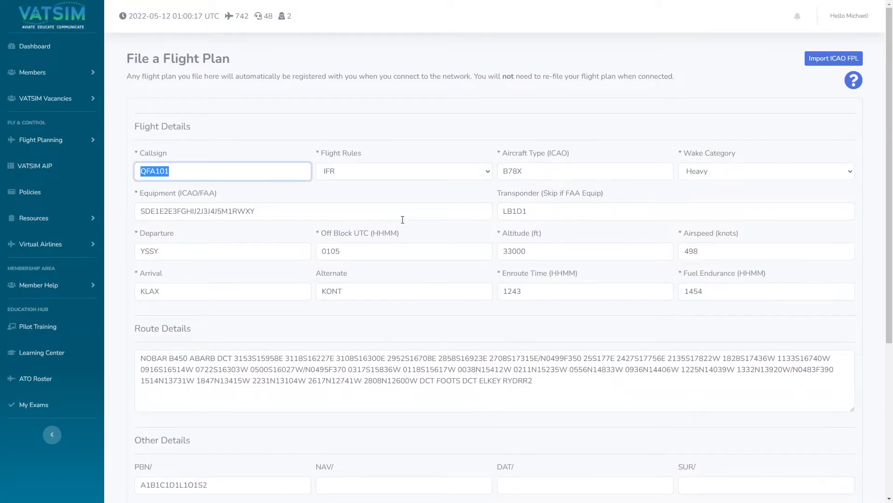
Step: Examine the flight plan download formats and file names in the SimBrief dispatch output
left_click(162, 4)
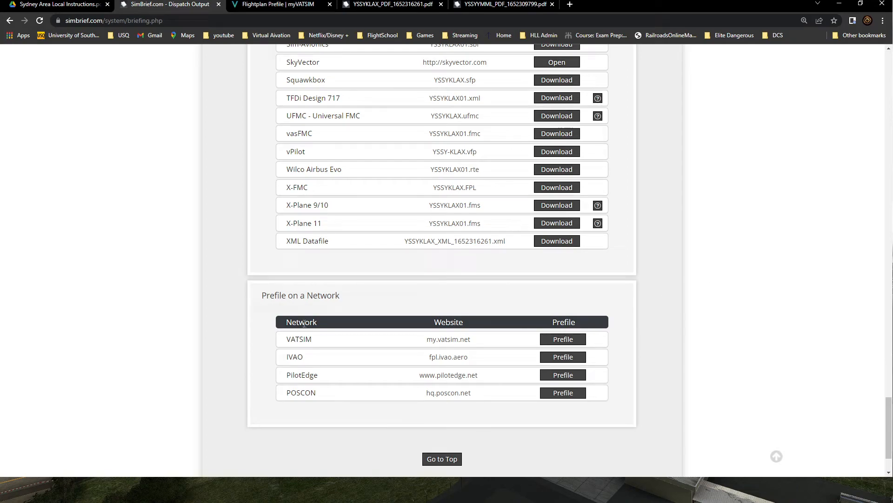
left_click_drag(317, 341, 266, 343)
left_click(241, 362)
scroll(763, 271, "up", 4)
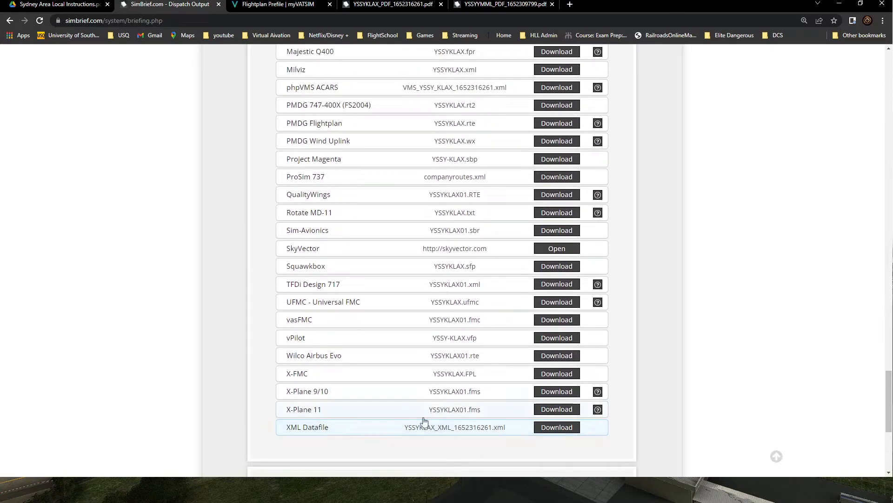
scroll(428, 326, "down", 2)
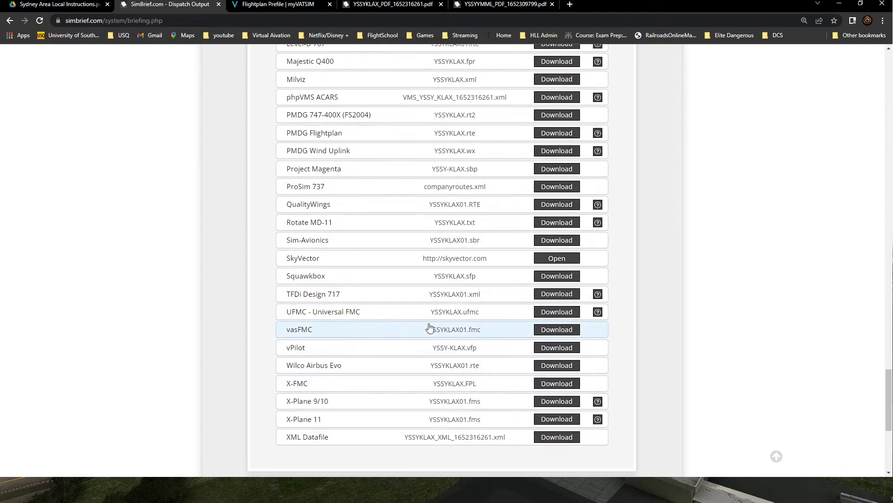
scroll(362, 339, "up", 5)
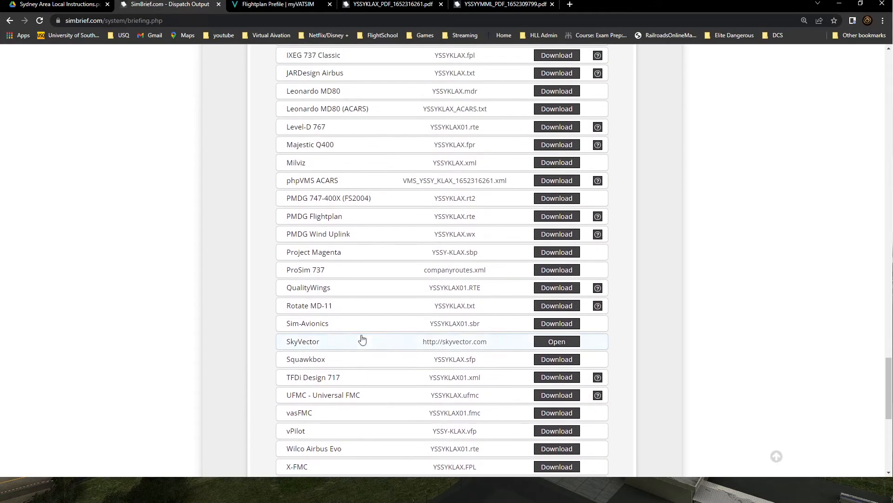
scroll(363, 339, "up", 1)
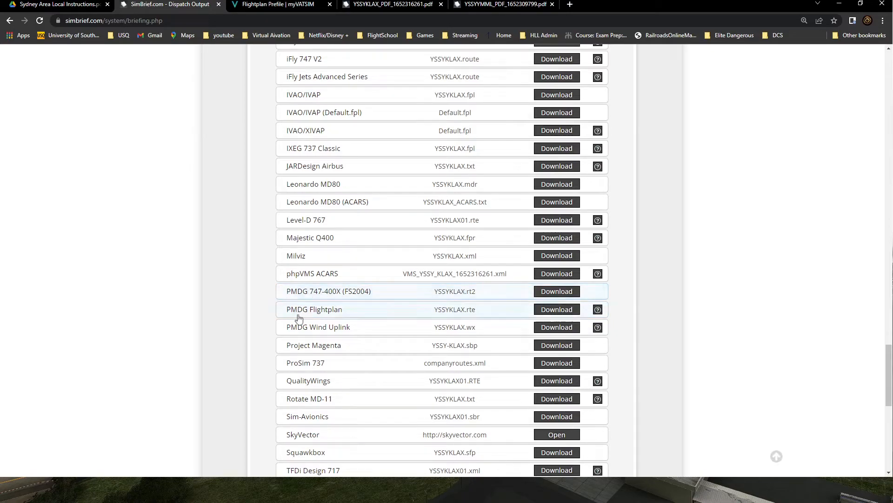
scroll(309, 325, "down", 1)
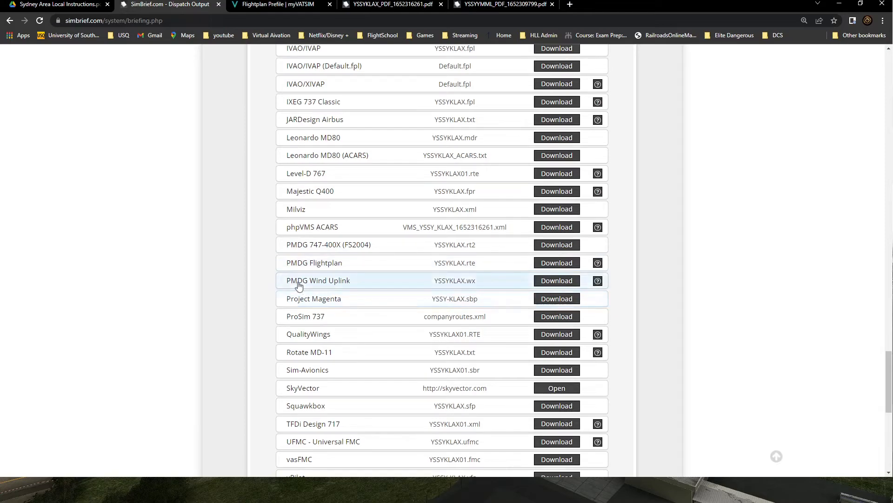
scroll(316, 333, "down", 1)
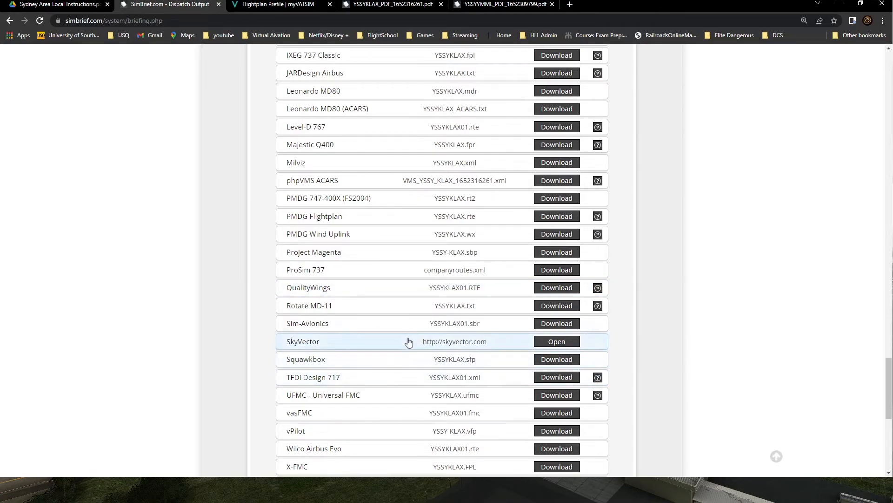
scroll(408, 341, "up", 3)
scroll(404, 343, "up", 1)
scroll(375, 315, "up", 3)
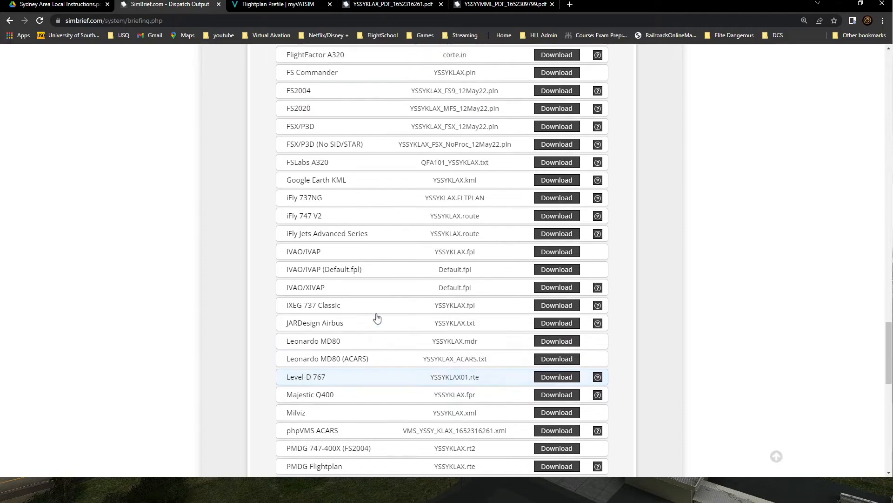
scroll(359, 225, "up", 2)
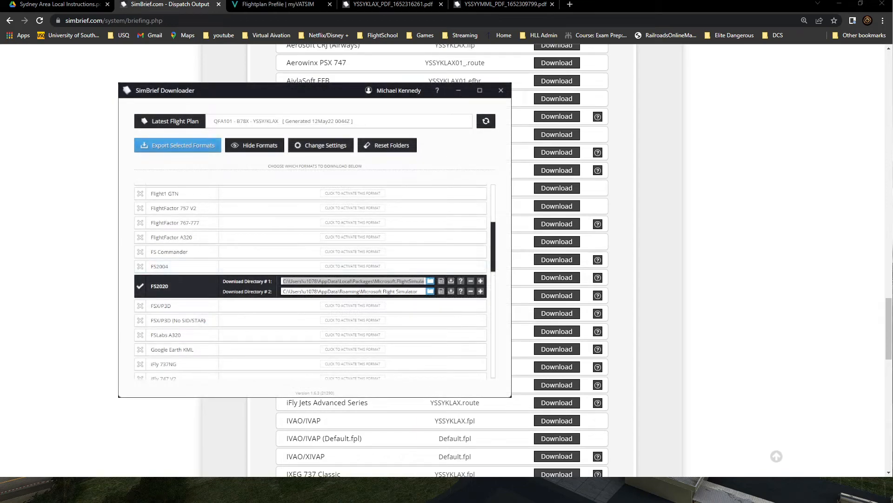
Step: Switch to SimBrief Downloader, review which export formats and download folders are active, then close it
scroll(311, 282, "up", 4)
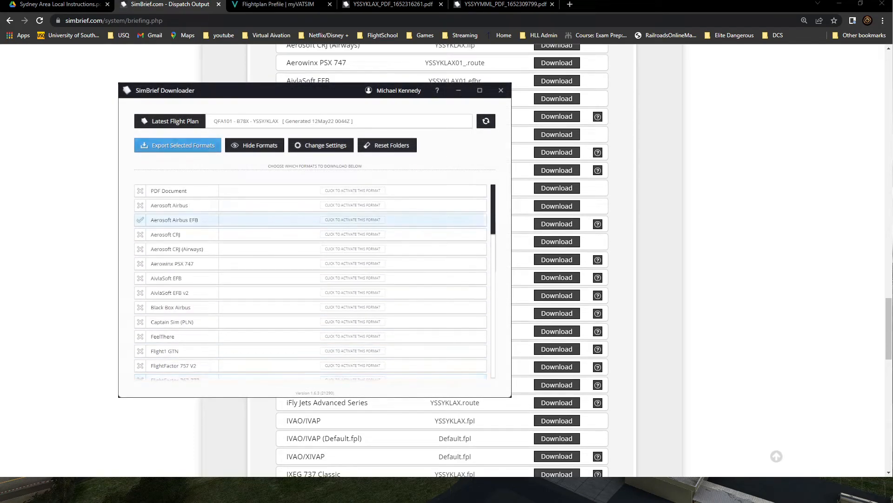
scroll(311, 222, "down", 4)
scroll(311, 231, "up", 4)
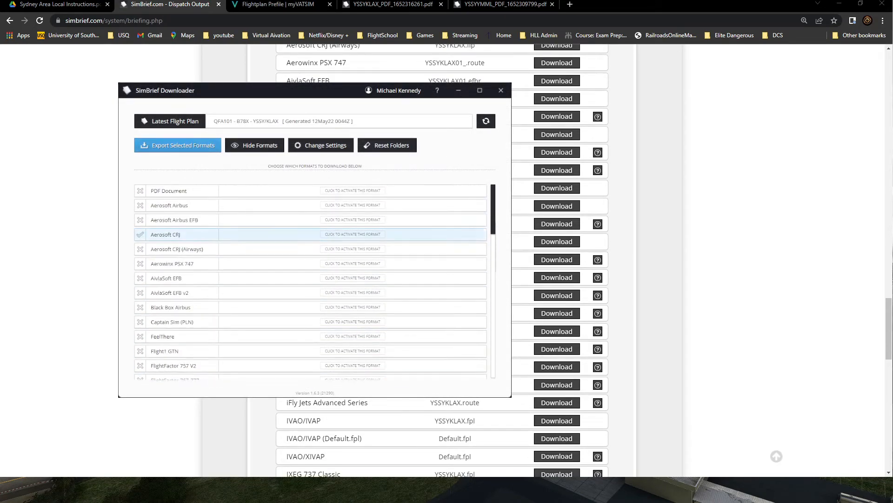
scroll(310, 234, "down", 10)
scroll(311, 282, "up", 4)
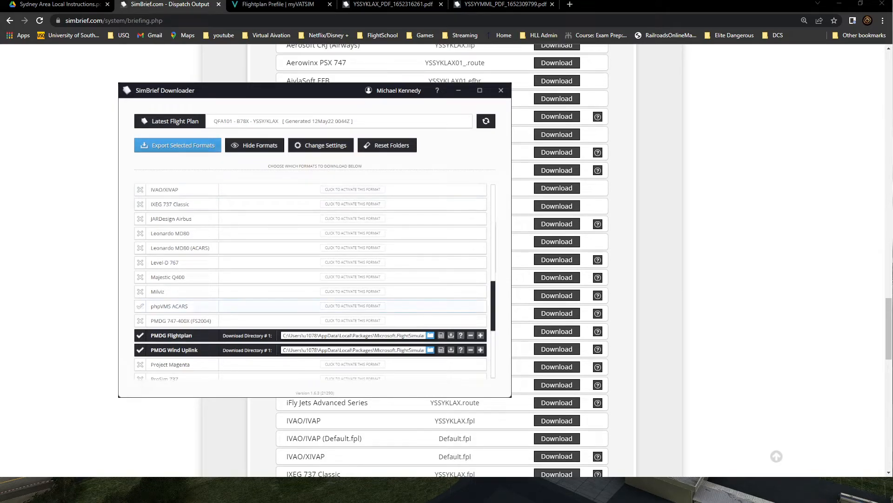
scroll(310, 300, "up", 1)
scroll(311, 289, "up", 3)
scroll(311, 289, "down", 5)
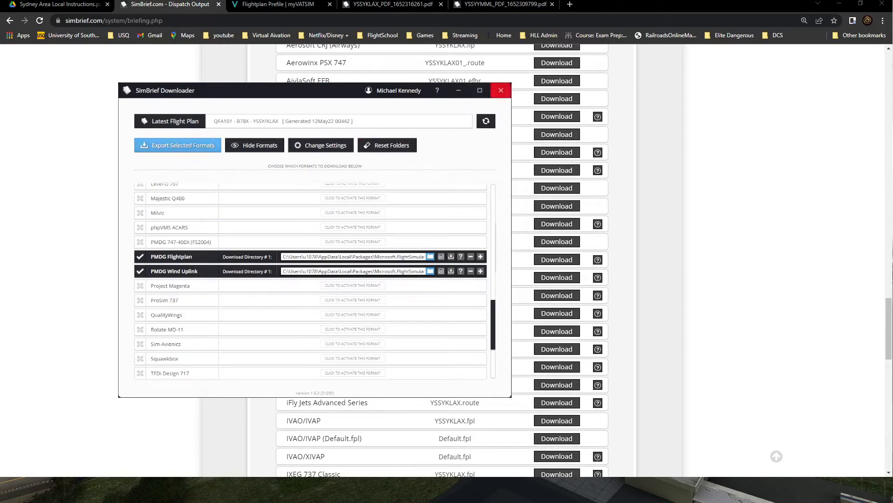
left_click(501, 91)
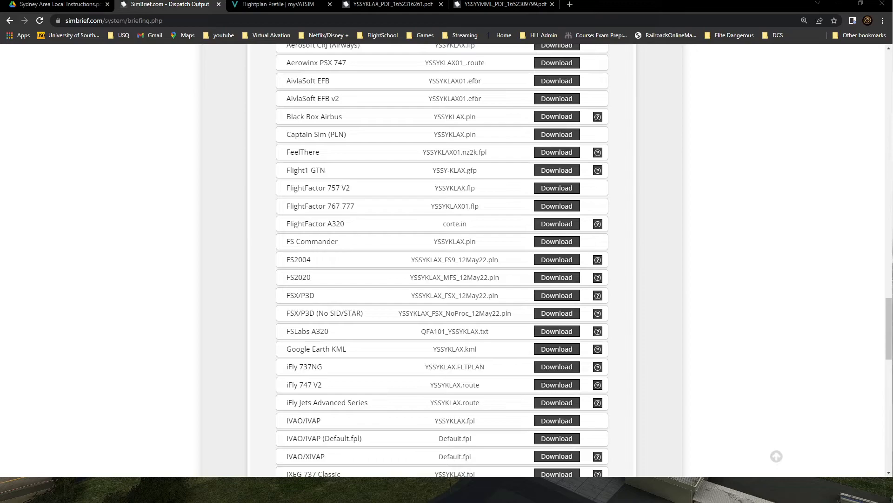
Step: Examine the weather and NOTAM airport list and return to the OFP summary at the top
scroll(170, 320, "up", 6)
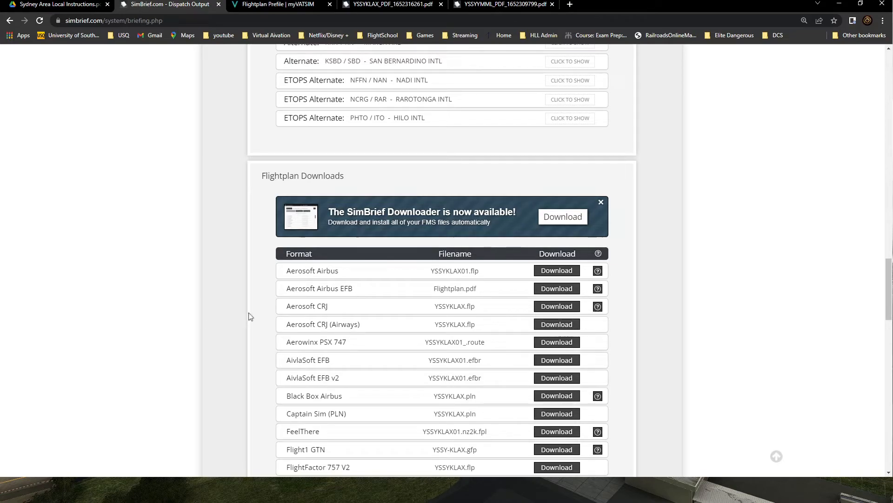
scroll(696, 369, "up", 5)
scroll(605, 370, "down", 4)
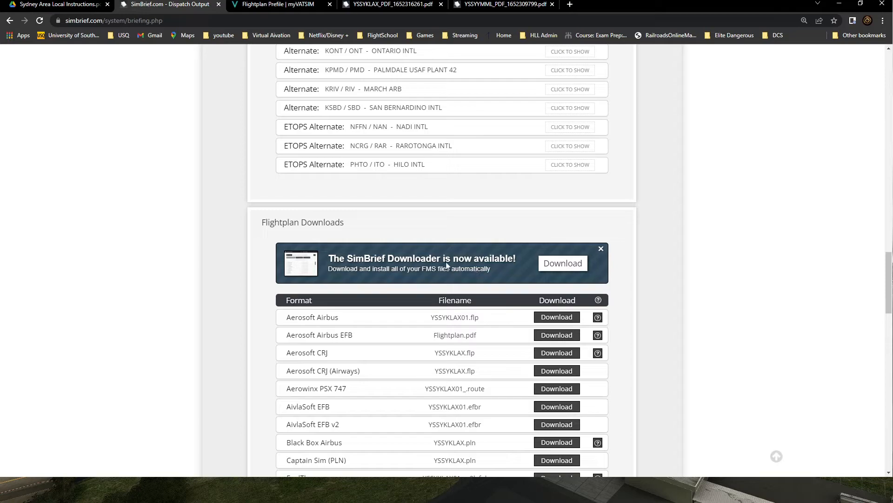
scroll(807, 285, "up", 5)
scroll(807, 284, "up", 2)
scroll(698, 293, "down", 2)
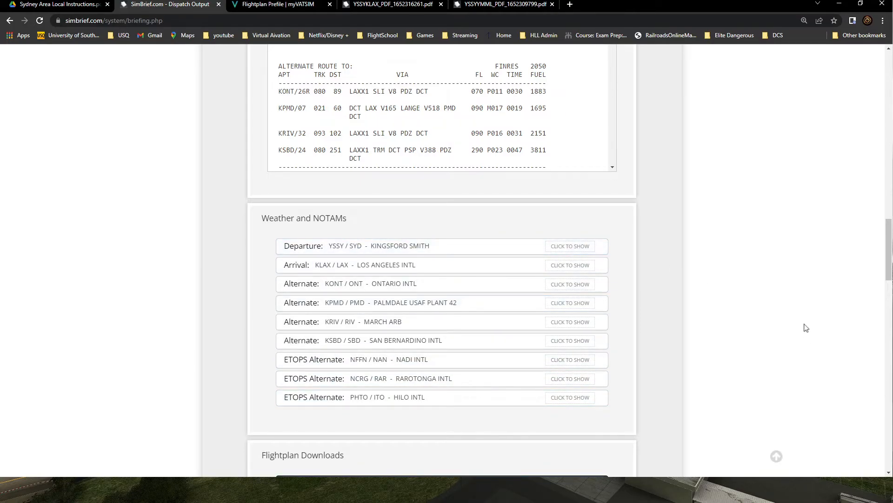
scroll(819, 331, "up", 20)
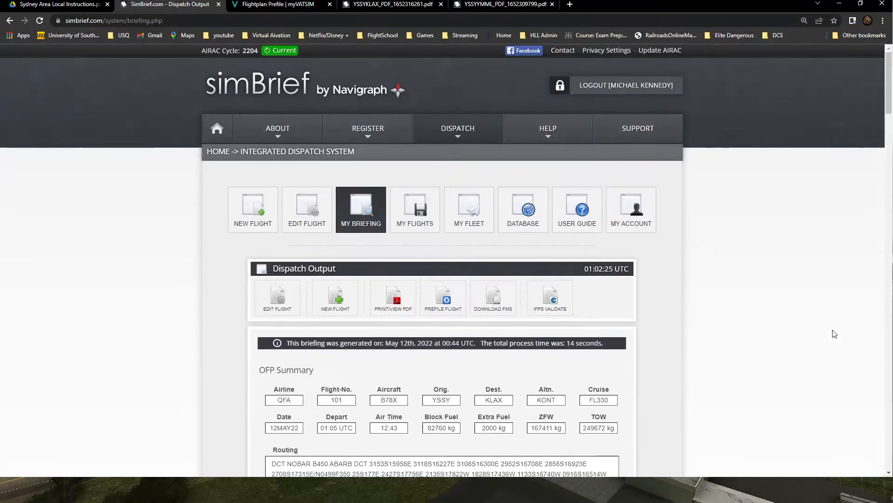
scroll(742, 340, "down", 2)
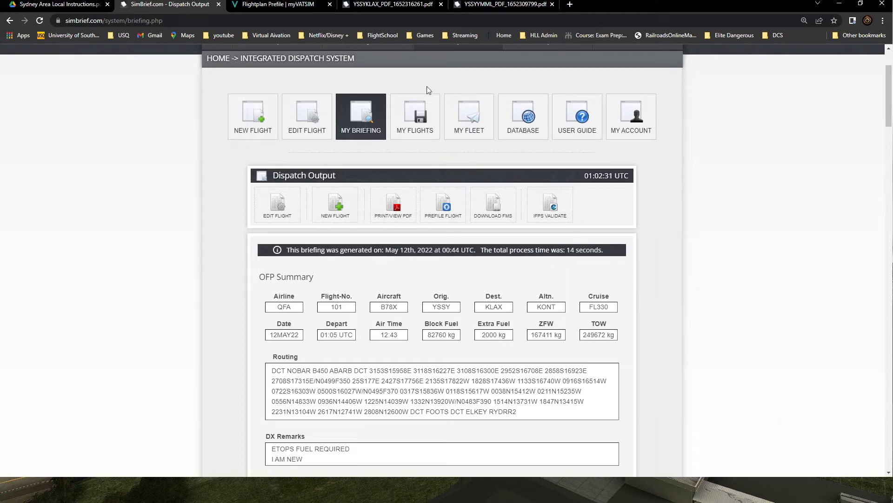
Step: Open My Flights and browse the full dispatch history list of previously generated flights
left_click(416, 127)
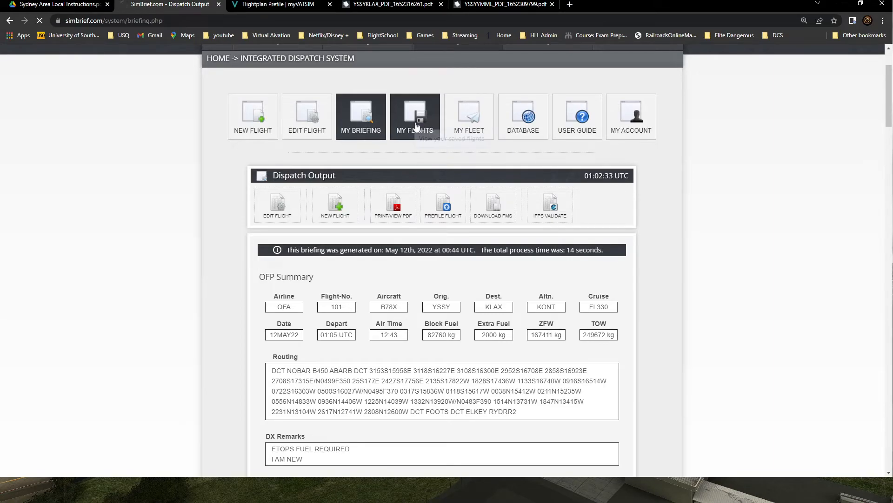
scroll(757, 327, "down", 6)
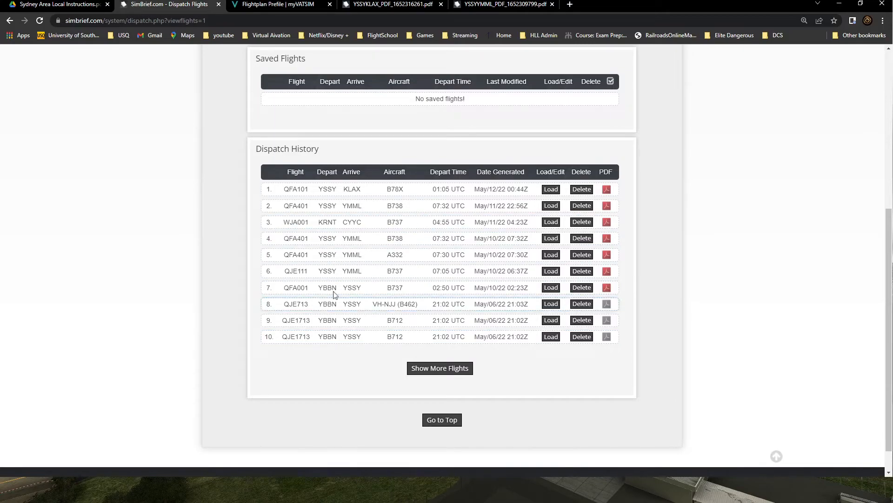
left_click(438, 368)
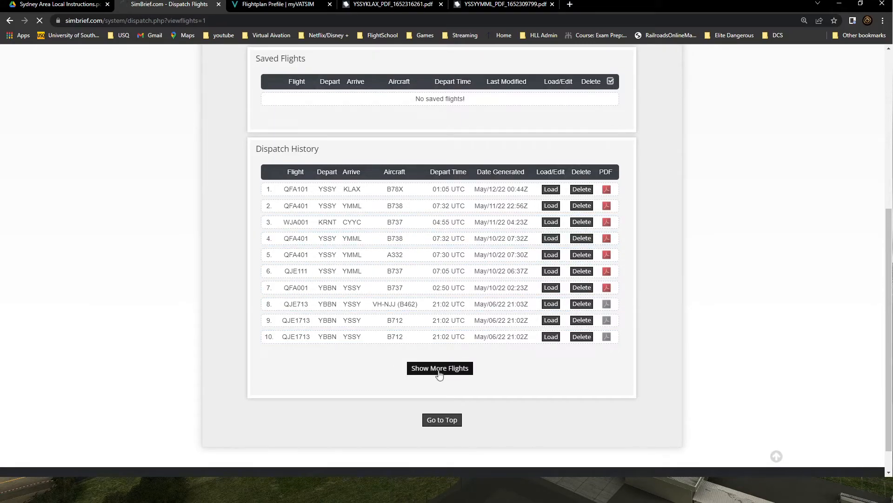
scroll(707, 344, "down", 5)
scroll(718, 314, "down", 5)
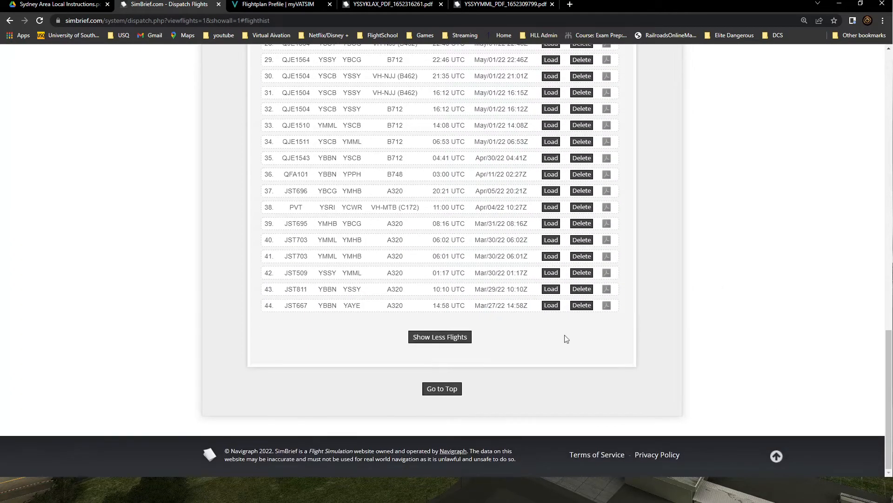
left_click(442, 338)
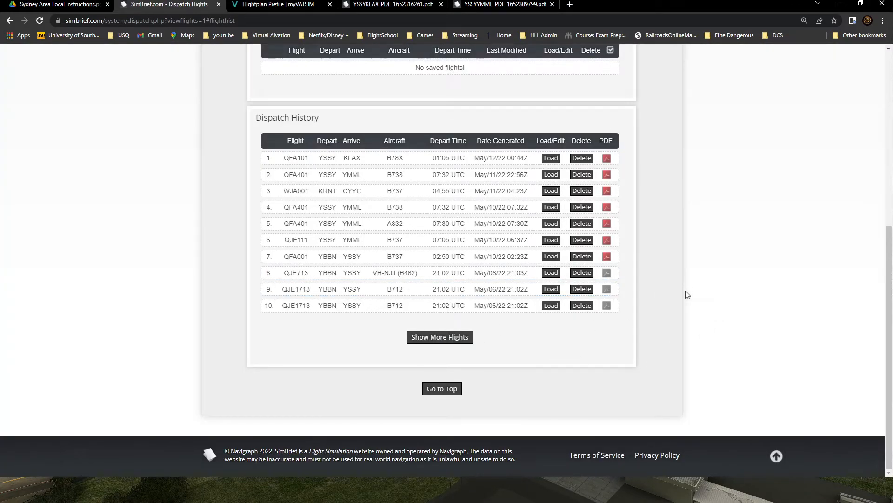
scroll(744, 304, "up", 4)
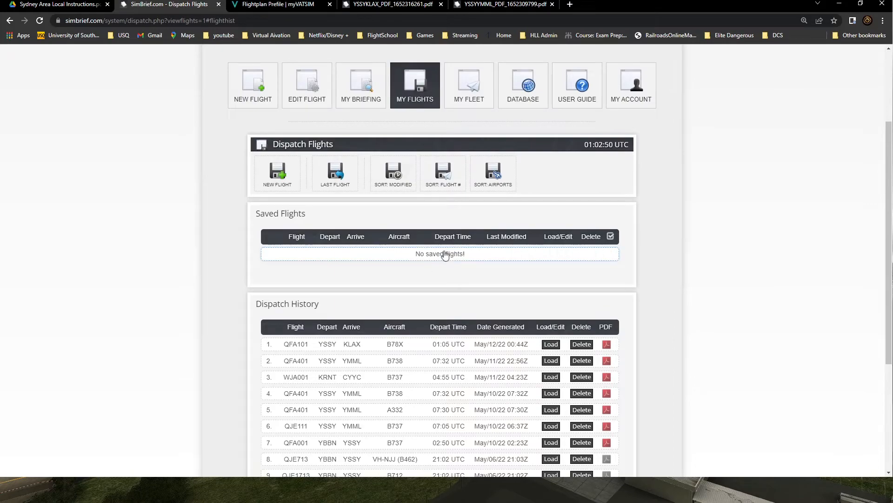
scroll(439, 298, "down", 4)
scroll(670, 293, "up", 5)
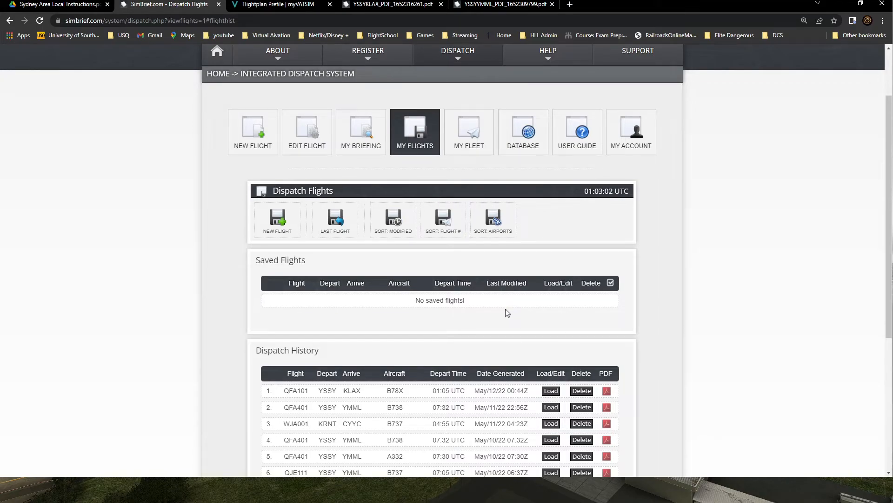
Step: Start a new airframe in My Fleet with the aircraft type B737 - B737-700
left_click(470, 142)
scroll(757, 358, "down", 3)
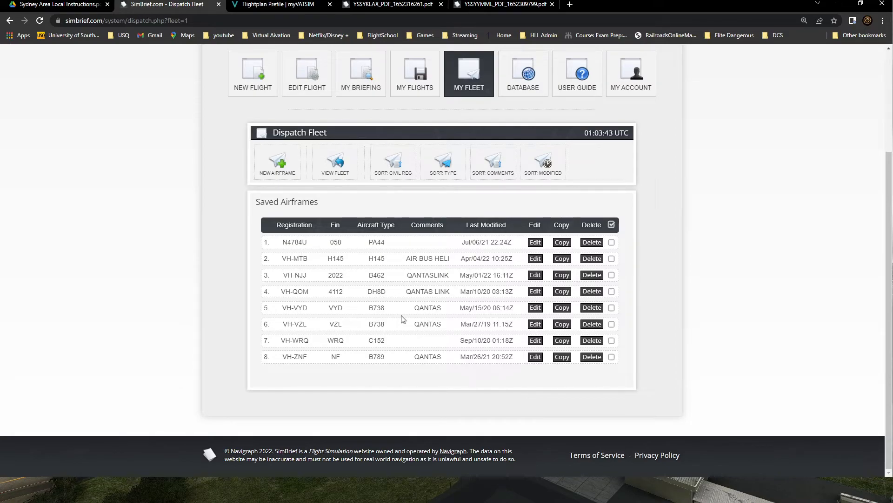
left_click(278, 163)
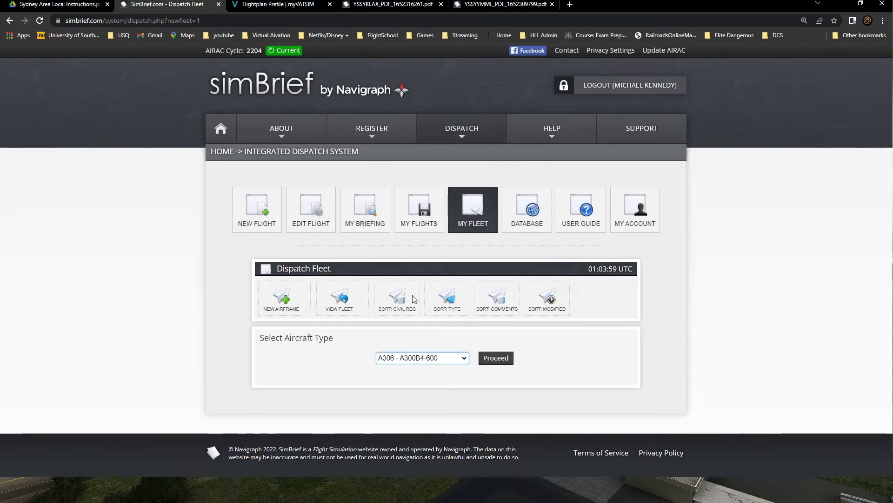
left_click(403, 265)
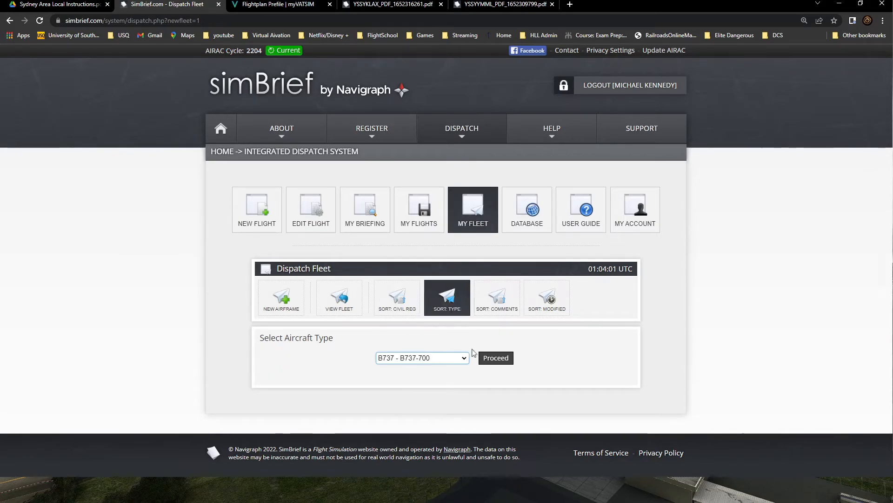
left_click(500, 360)
Step: Enter QANTAS as the new airframe's notes and comments
scroll(640, 339, "down", 5)
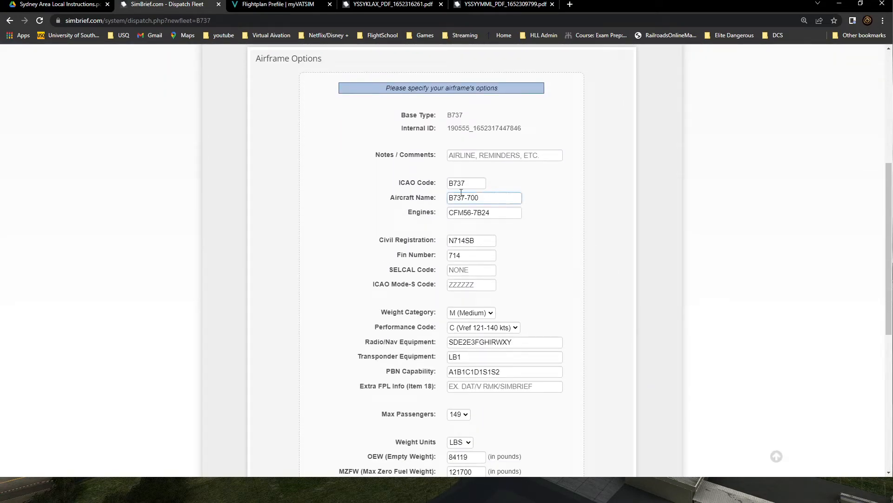
left_click(489, 156)
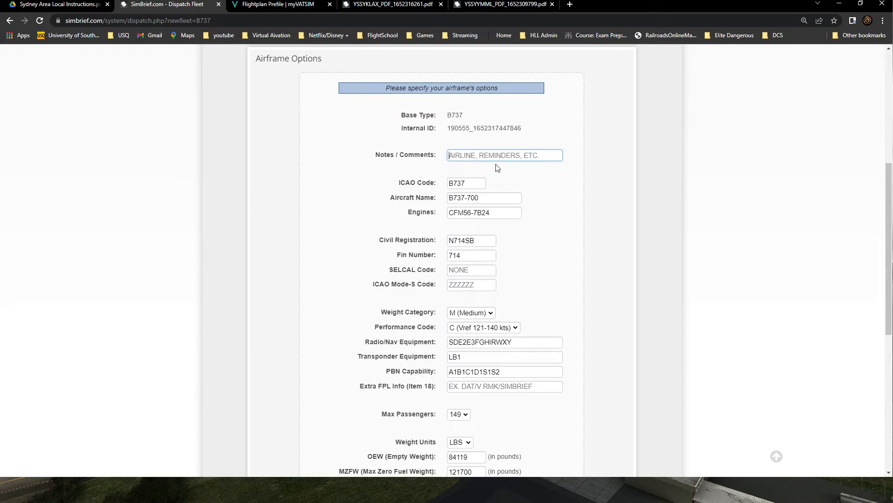
type("QANTAS")
triple_click(473, 197)
left_click_drag(493, 216, 430, 211)
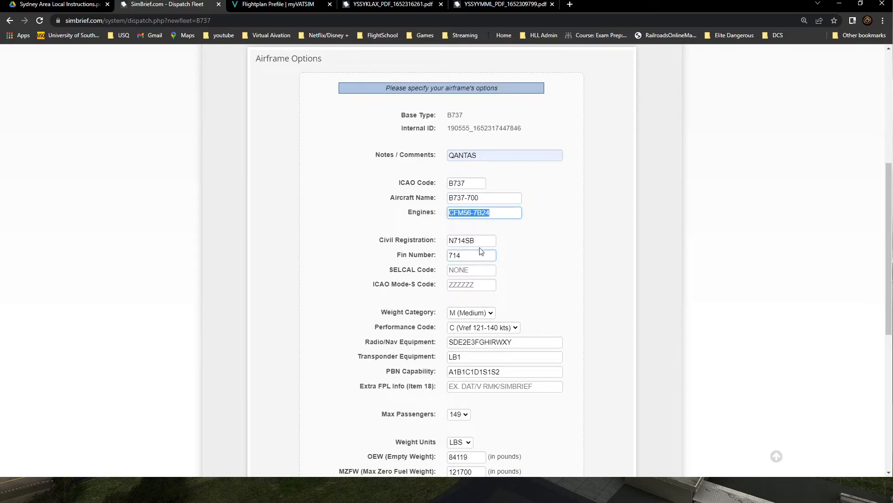
Step: Set the airframe's civil registration to VH-YKE and its fin number to 813
left_click_drag(476, 241, 392, 242)
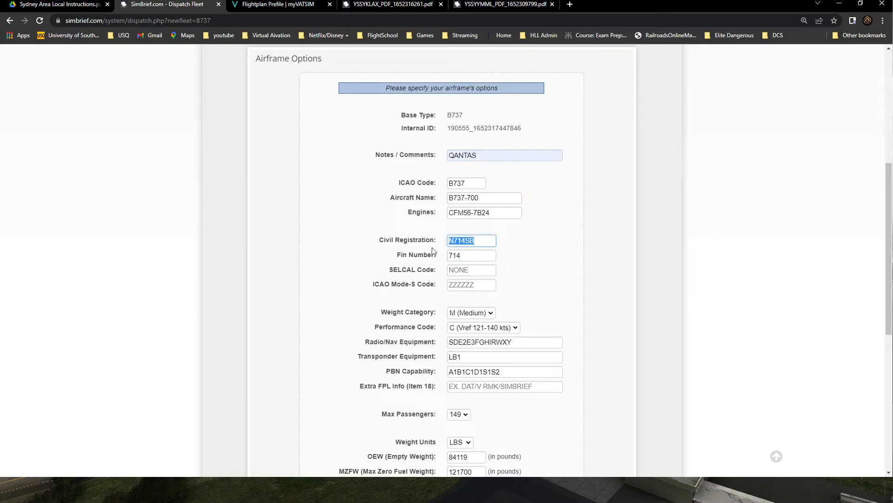
type("VH-YKE")
key("Tab")
type("8")
left_click(492, 271)
left_click(466, 284)
left_click(465, 313)
left_click(456, 282)
left_click(484, 274)
left_click(577, 312)
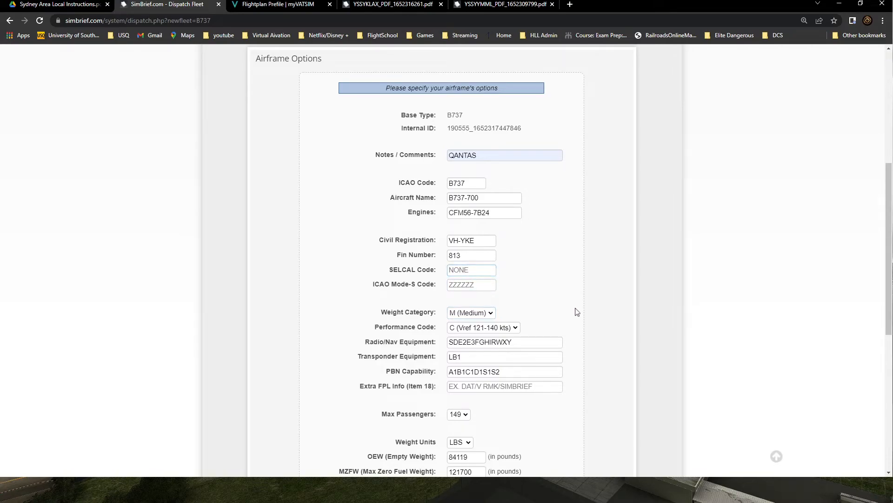
Step: Set the airframe's maximum passengers to 148
scroll(501, 315, "down", 2)
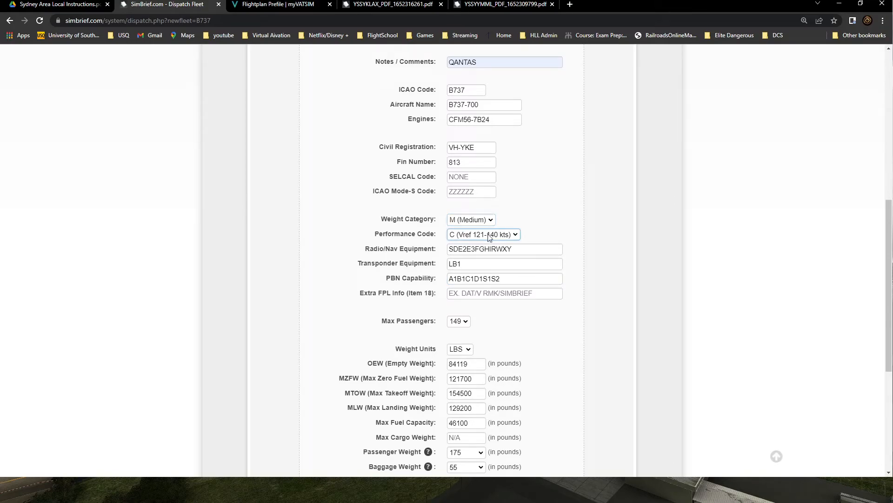
left_click(581, 217)
left_click(533, 249)
left_click(482, 267)
left_click(514, 280)
left_click(489, 295)
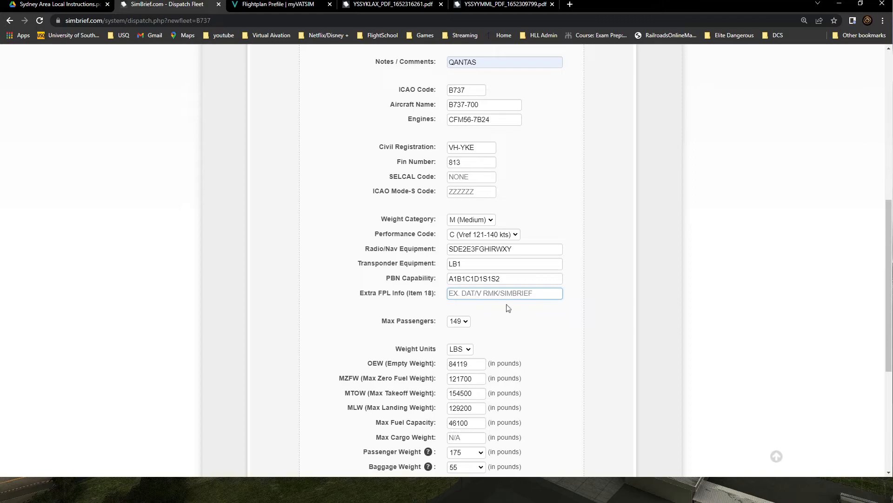
scroll(614, 328, "down", 2)
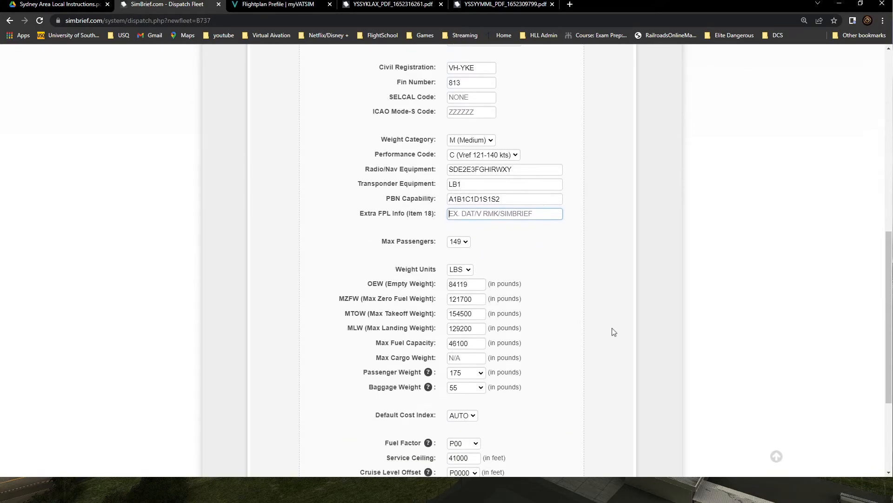
key("Tab")
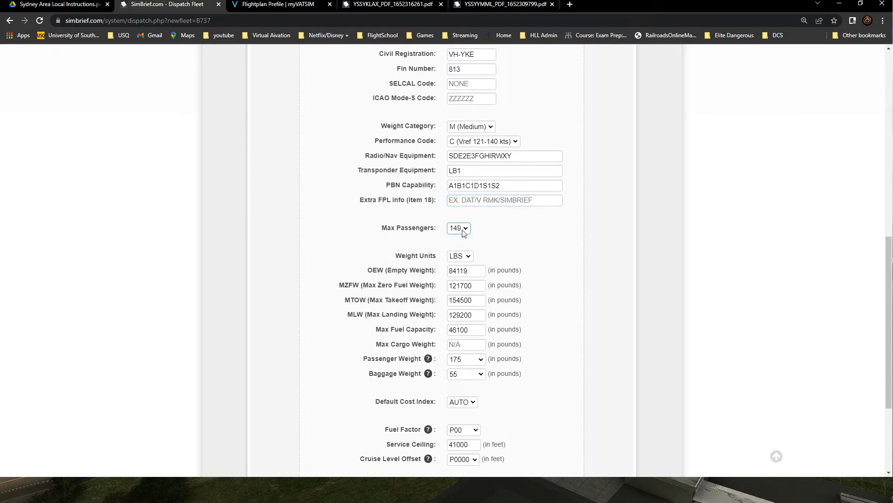
key("Up")
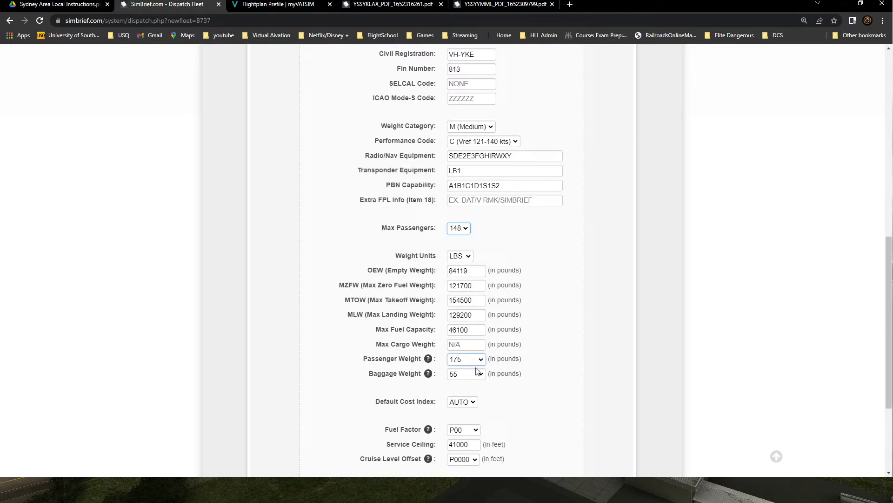
left_click(456, 320)
left_click(458, 311)
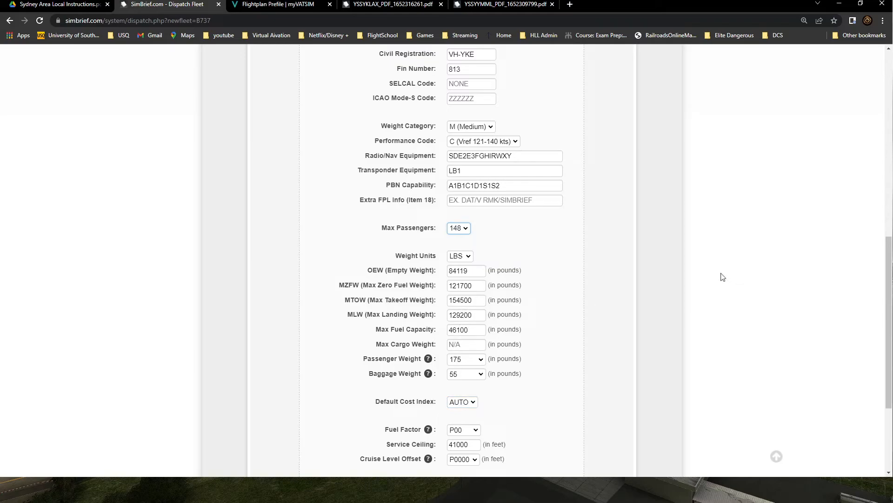
Step: Switch the airframe's weight units to KGS
left_click(471, 259)
left_click(469, 278)
left_click(497, 74)
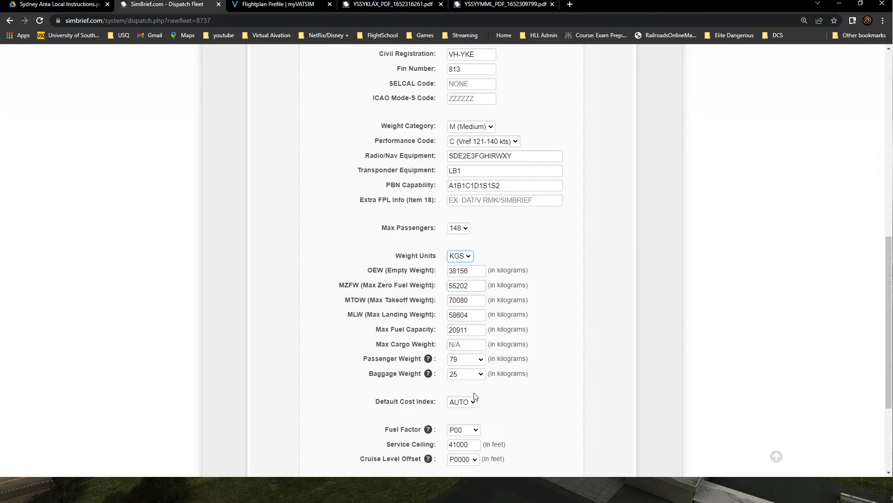
scroll(553, 427, "down", 1)
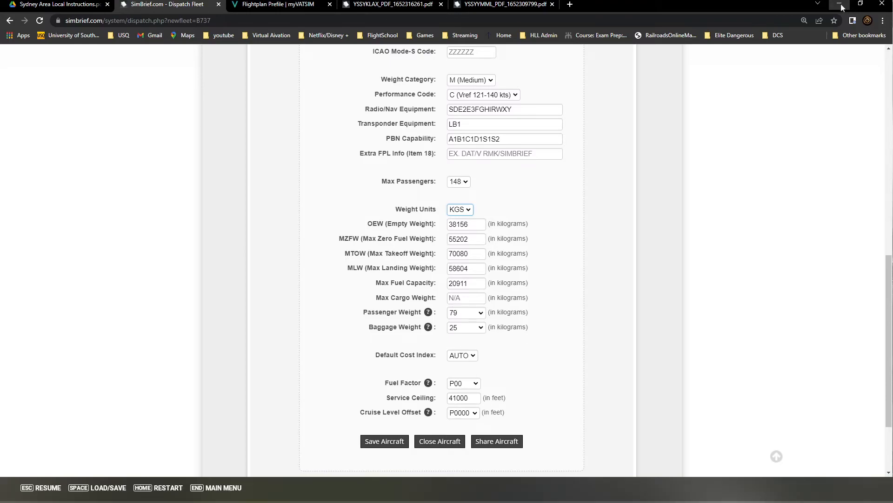
Step: Switch to Microsoft Flight Simulator, open the profile hangar and open the aircraft selection
left_click(210, 491)
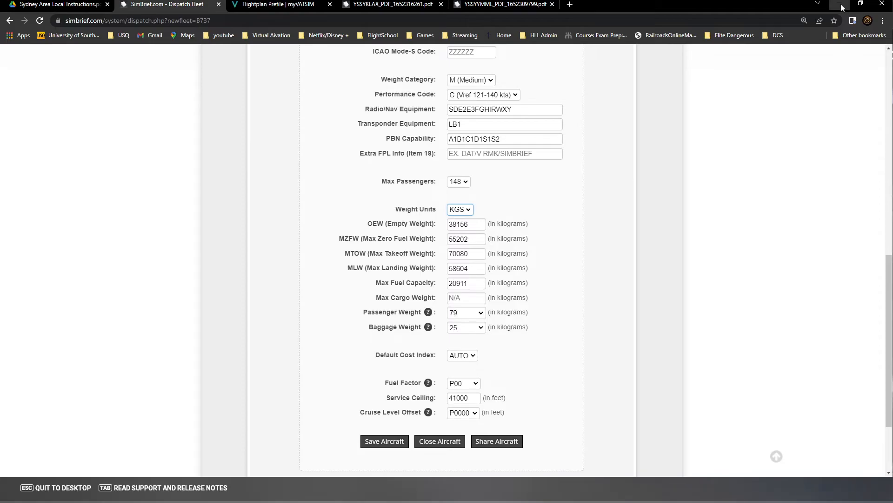
left_click(841, 6)
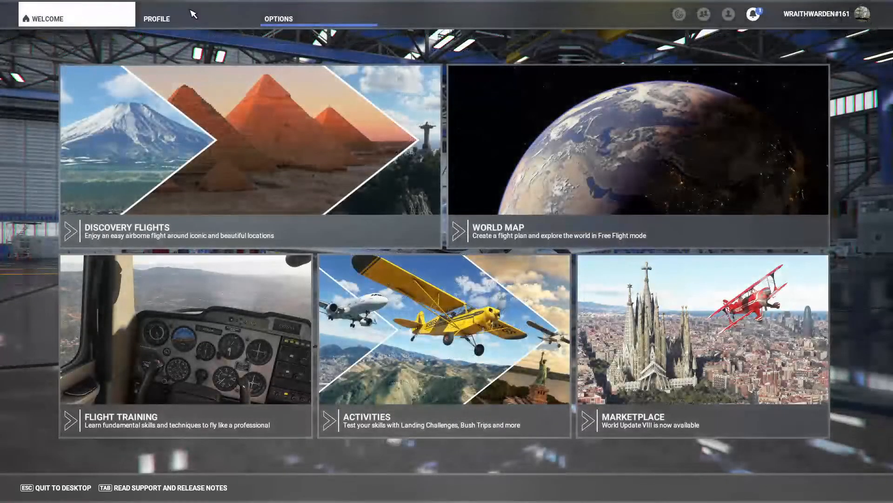
left_click(195, 14)
left_click(498, 140)
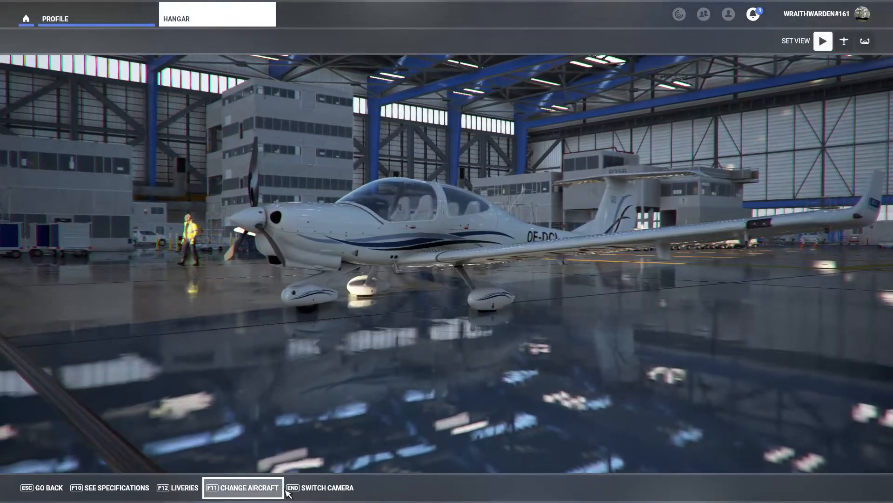
left_click(305, 488)
left_click(243, 488)
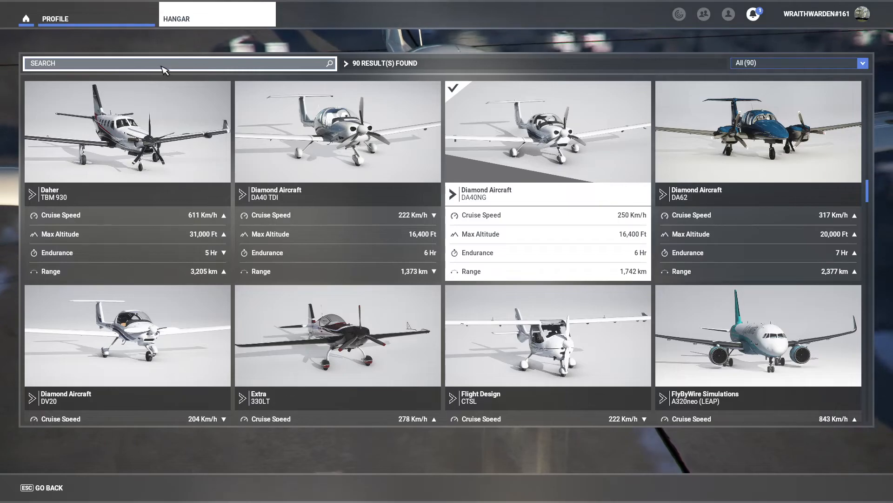
Step: Filter the aircraft list to Airliners and select the Boeing 737-700
left_click(740, 64)
scroll(772, 125, "down", 3)
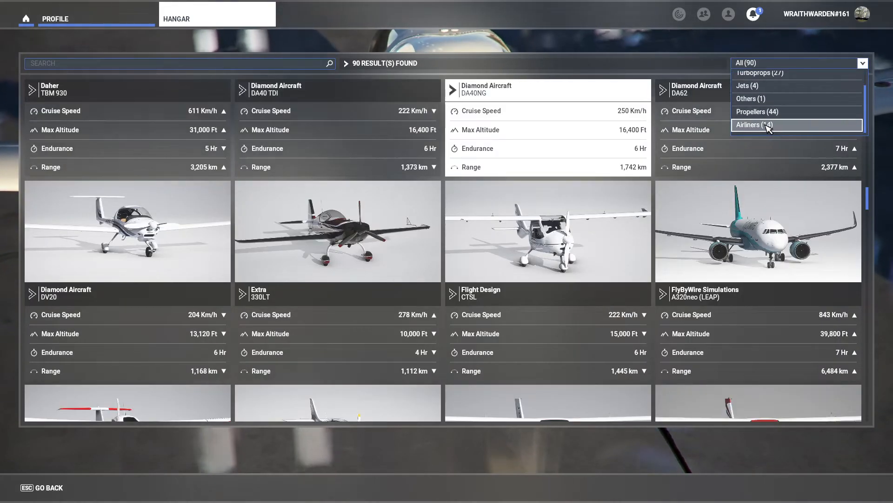
left_click(773, 127)
scroll(700, 240, "up", 5)
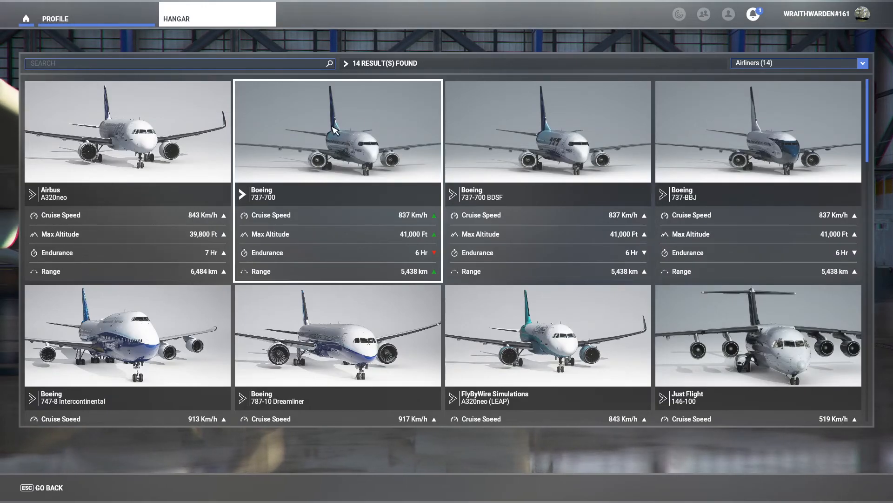
left_click(309, 147)
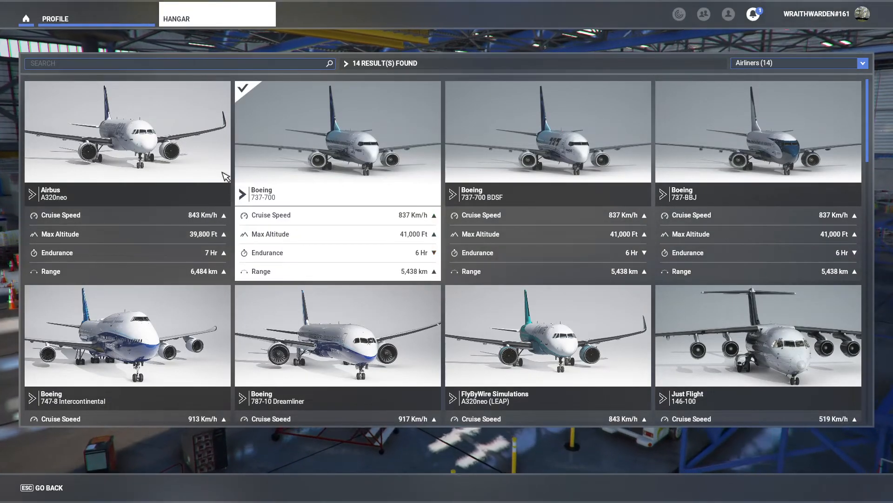
left_click(48, 494)
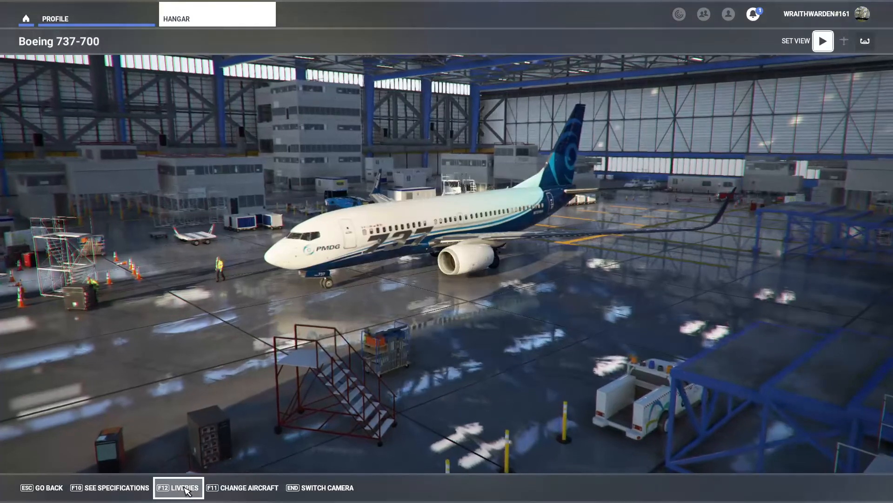
Step: Apply the Qantas 2016 livery to the 737-700 and show its specifications
left_click(181, 487)
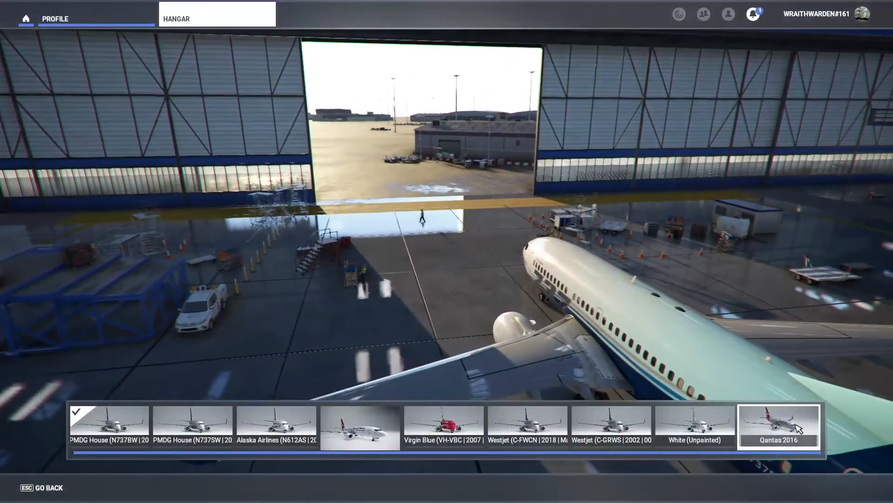
left_click(779, 432)
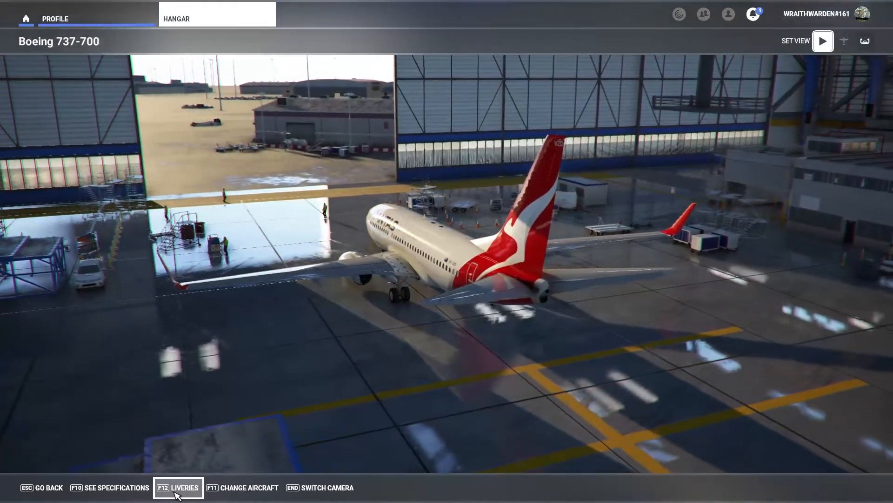
left_click(177, 489)
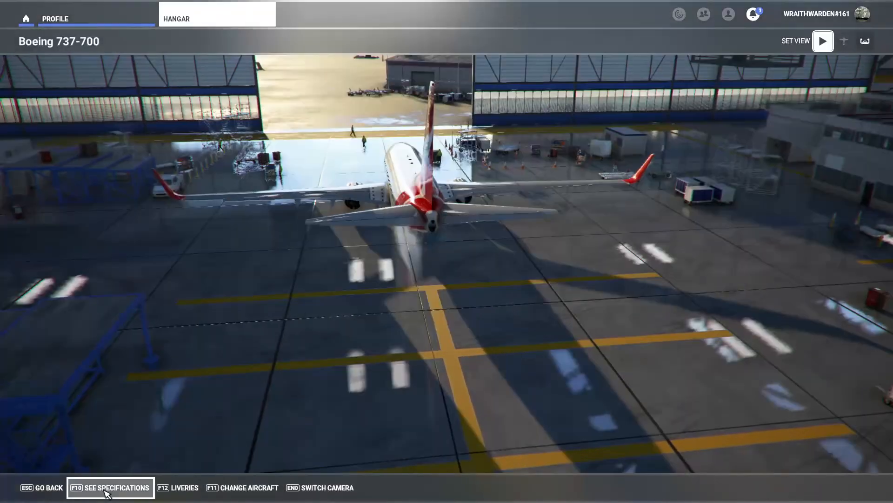
left_click(117, 487)
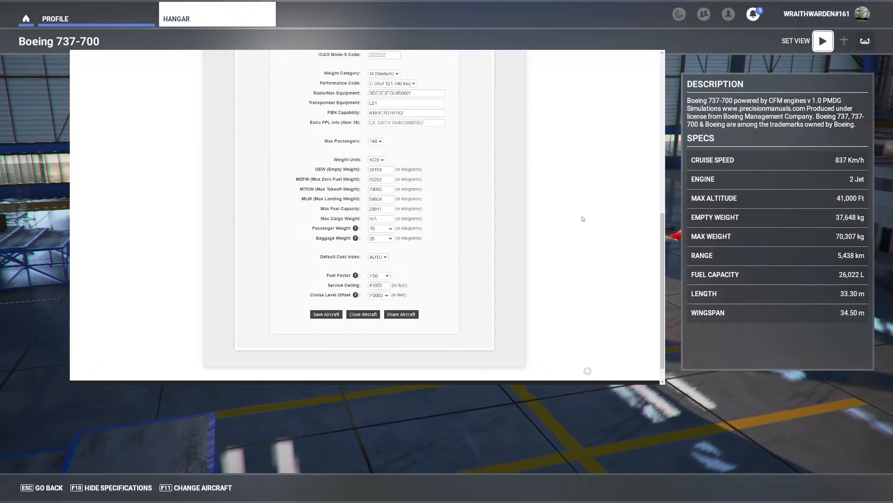
Step: Restore the SimBrief browser window over the hangar view and set the airframe's OEW (empty weight) to 37648 kg
key("F11")
double_click(488, 60)
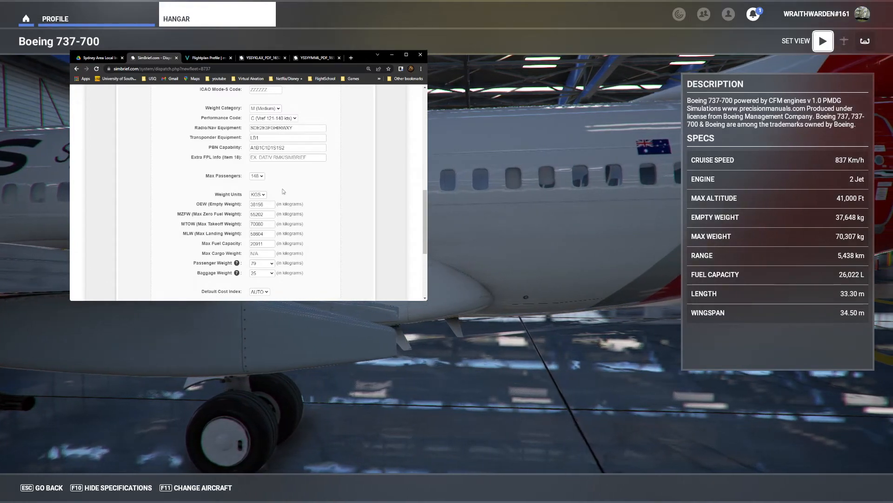
scroll(324, 201, "down", 1)
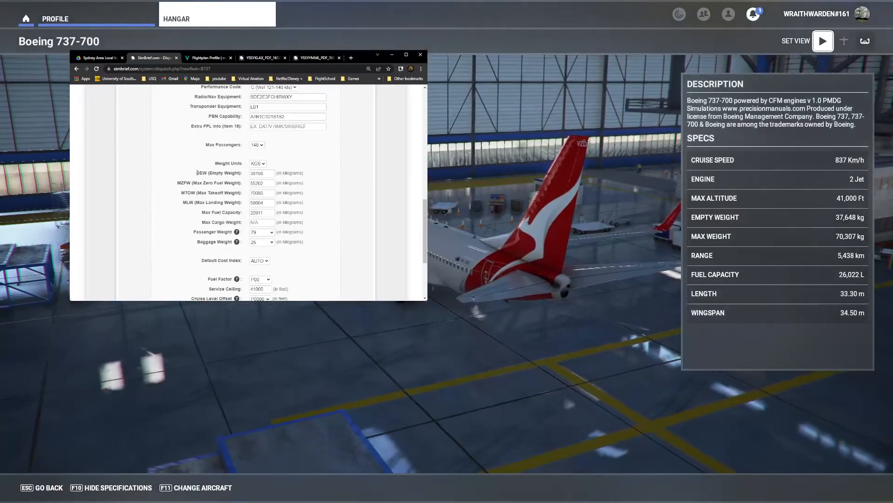
left_click_drag(195, 173, 246, 178)
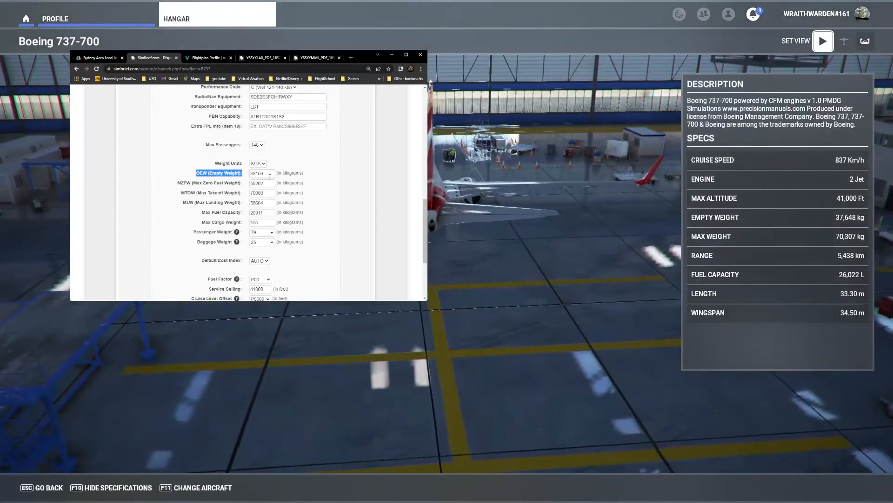
left_click_drag(270, 175, 220, 180)
type("37648")
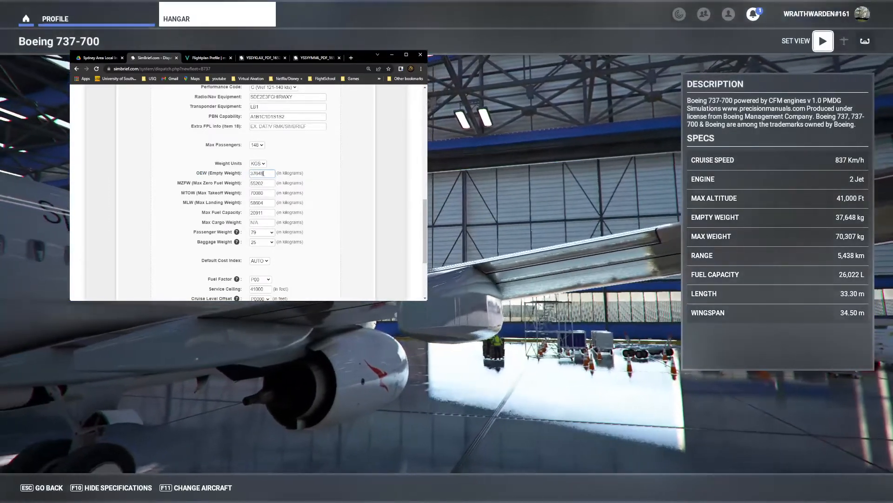
Step: Compare the weight fields and set the MTOW (max takeoff weight) to 70307 kg
left_click_drag(178, 184, 238, 183)
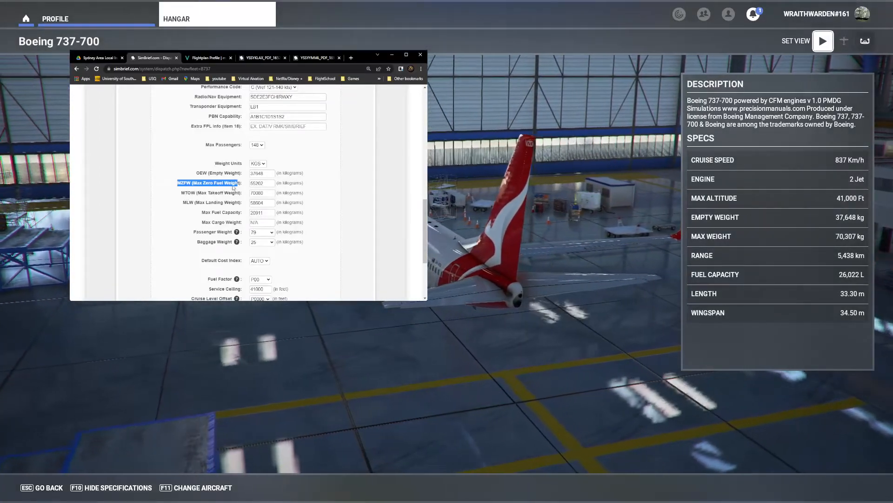
double_click(256, 183)
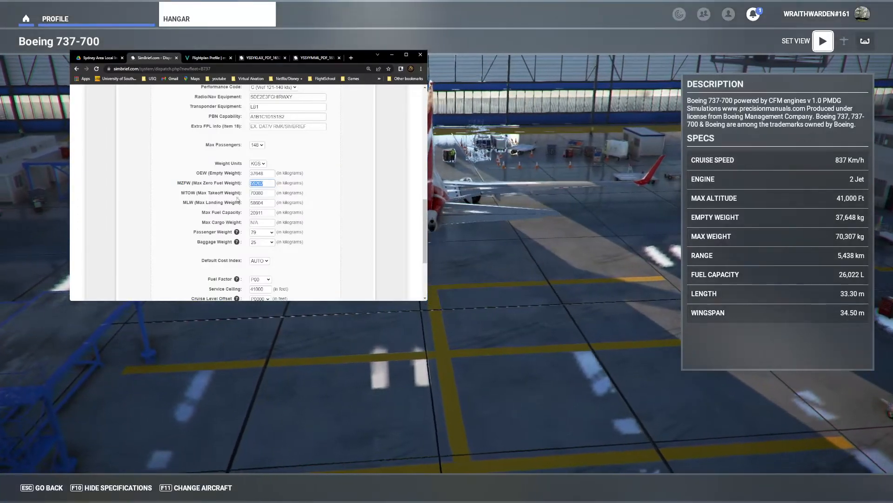
double_click(261, 173)
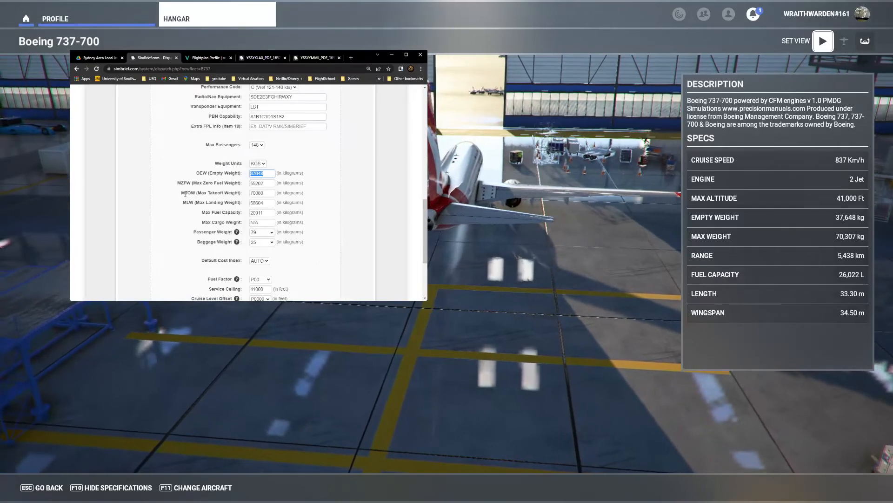
left_click_drag(185, 193, 215, 192)
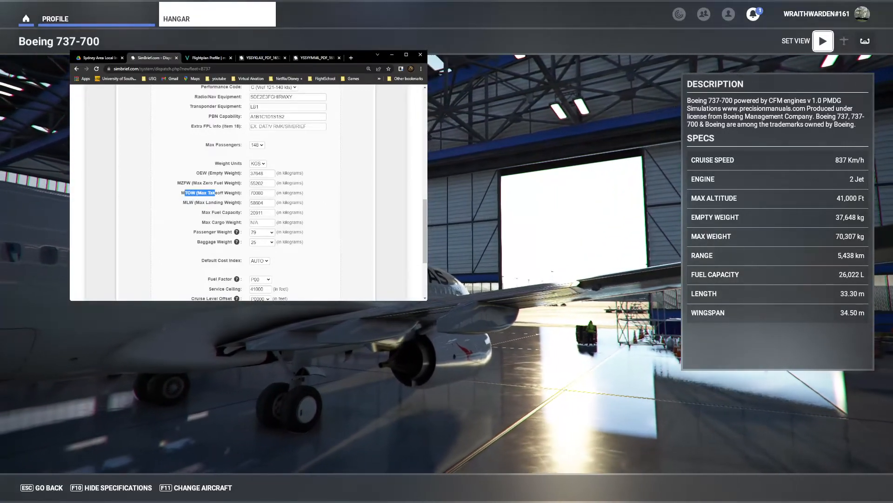
left_click(256, 193)
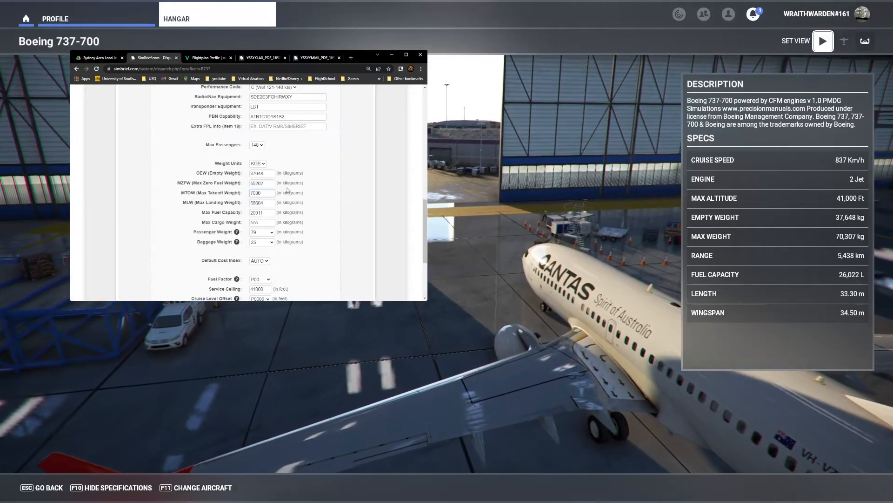
type("307")
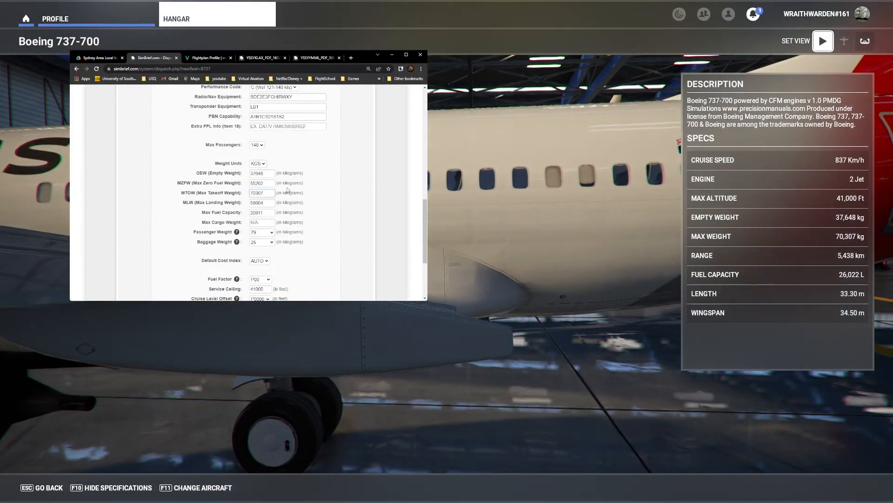
Step: Set the baggage weight to 20 kg and the fuel factor to P01
left_click_drag(265, 203, 189, 218)
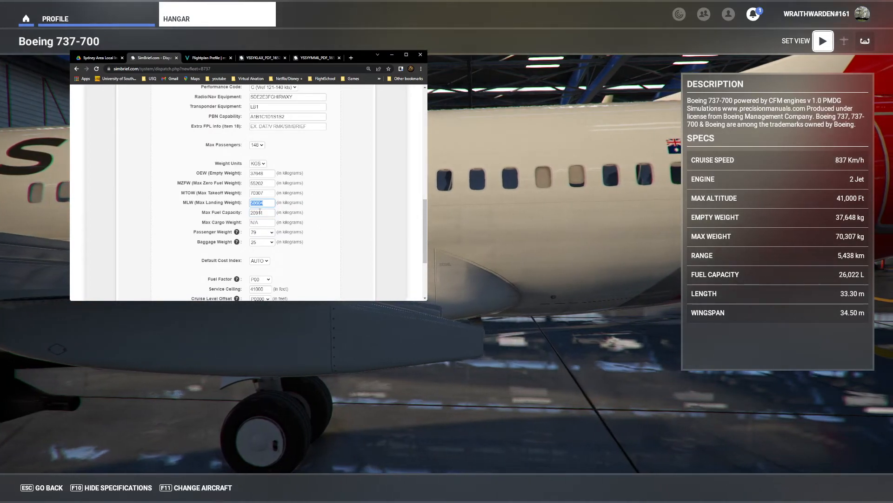
key("Tab")
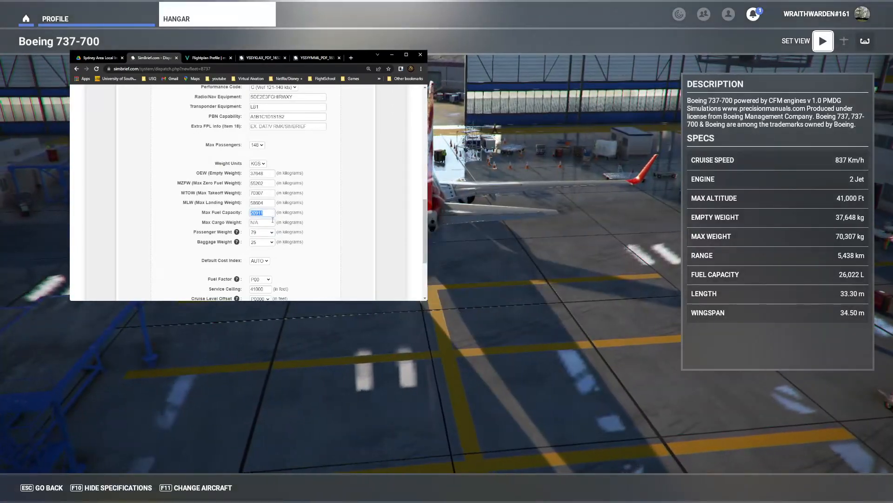
left_click(265, 222)
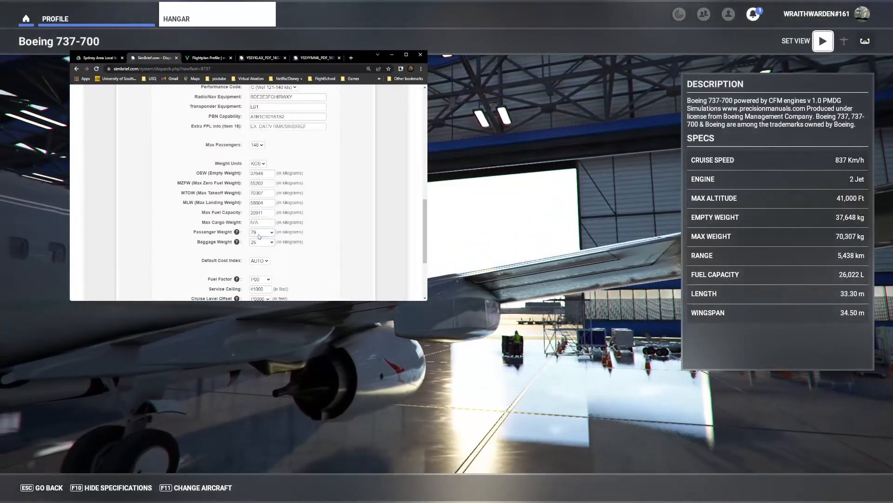
scroll(232, 233, "down", 3)
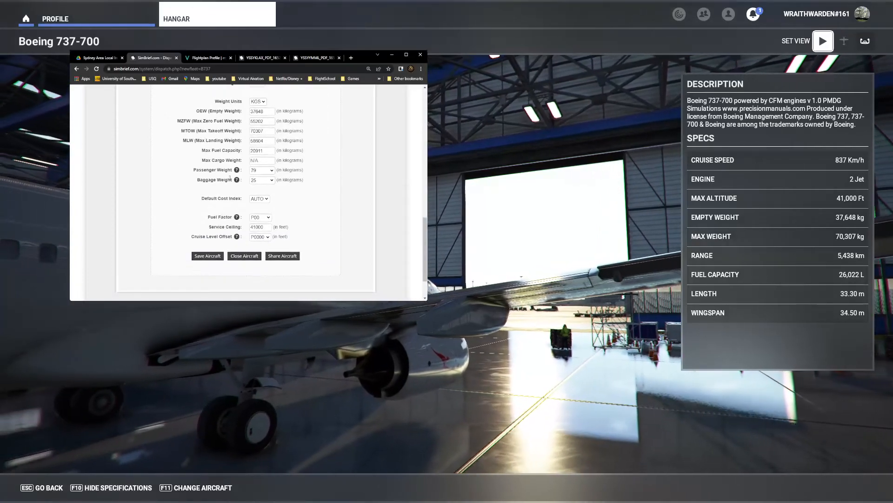
mouse_move(237, 171)
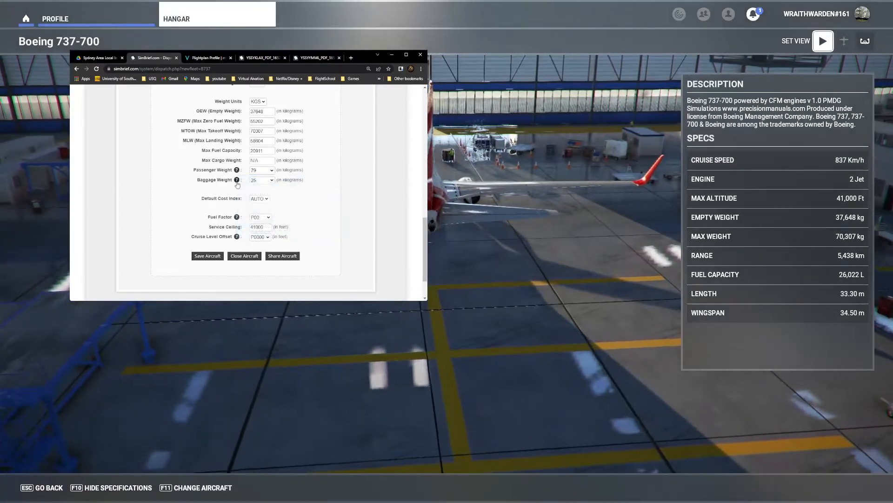
left_click(264, 182)
left_click(253, 257)
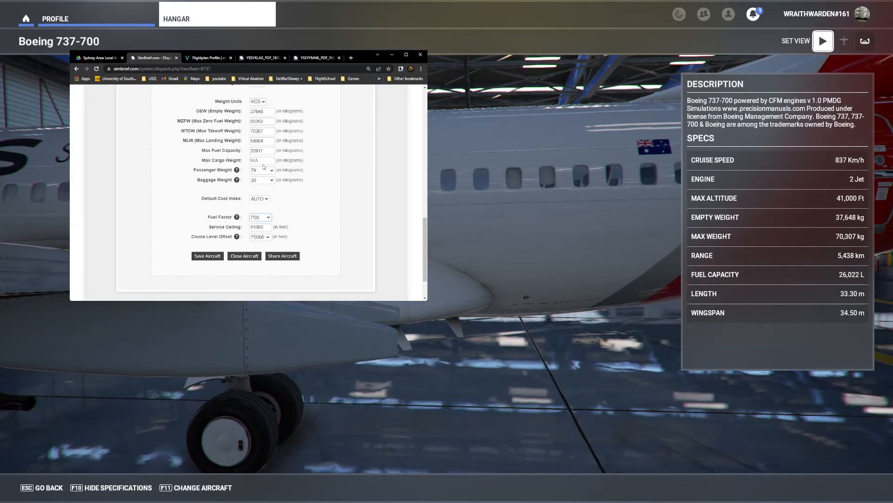
key("Down")
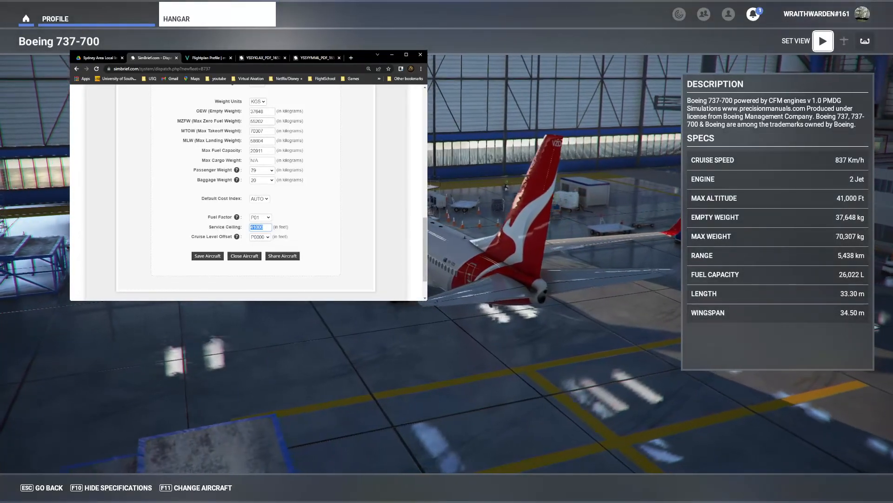
key("Tab")
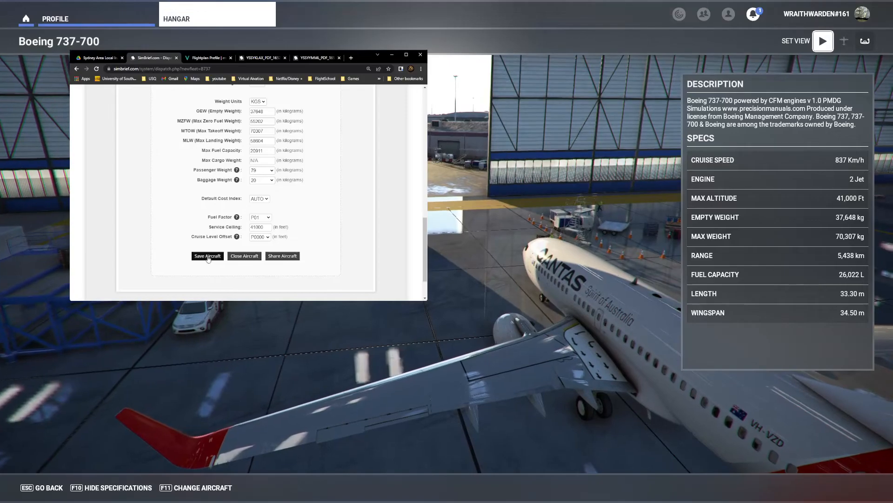
Step: Save the airframe and reopen the VH-YKE airframe from the fleet list for editing
left_click(208, 257)
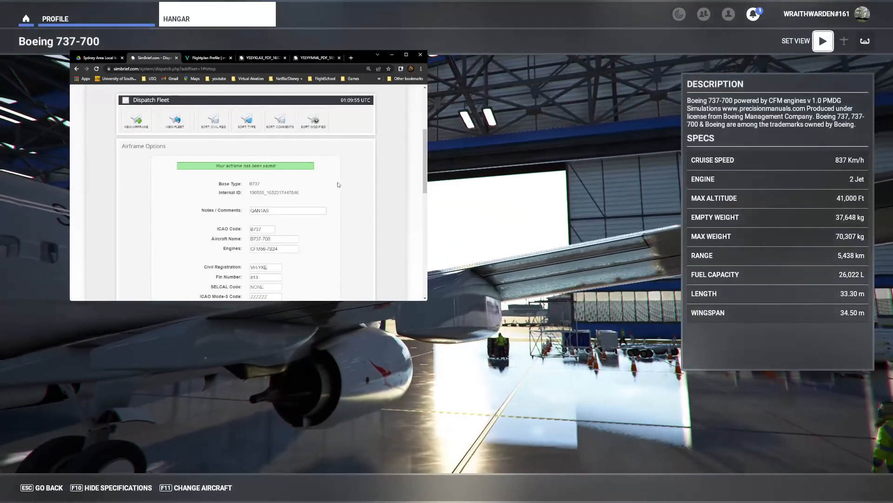
left_click(184, 132)
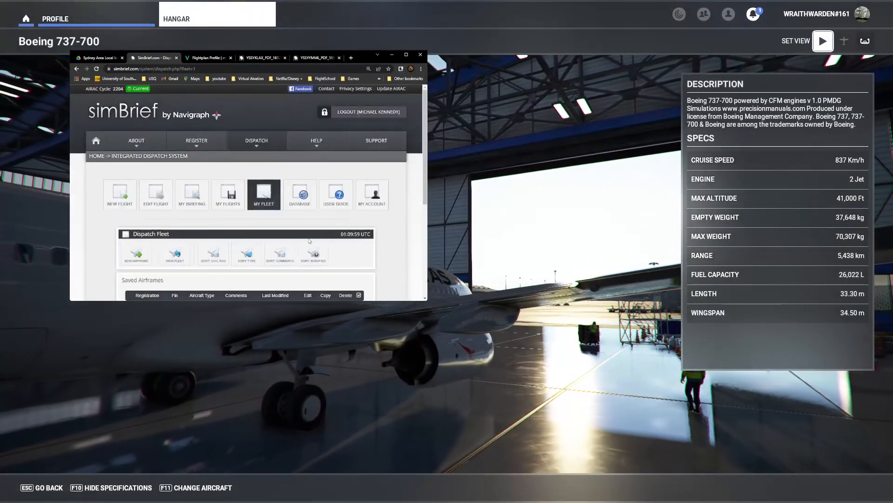
scroll(310, 241, "down", 4)
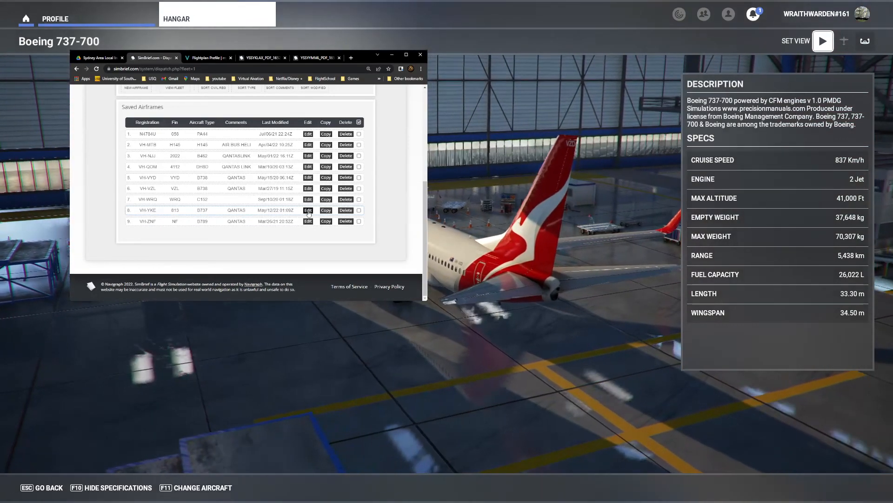
left_click(309, 212)
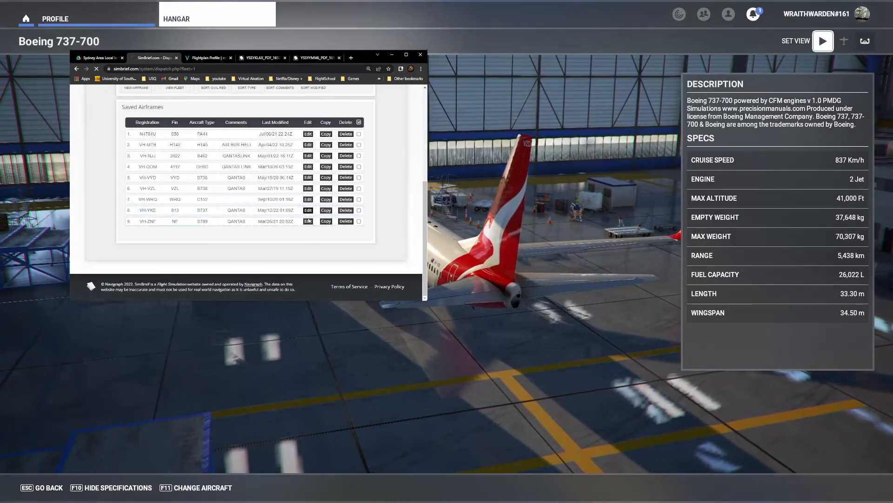
Step: Review the saved VH-YKE airframe's options and weight settings
scroll(340, 244, "down", 10)
scroll(339, 244, "down", 2)
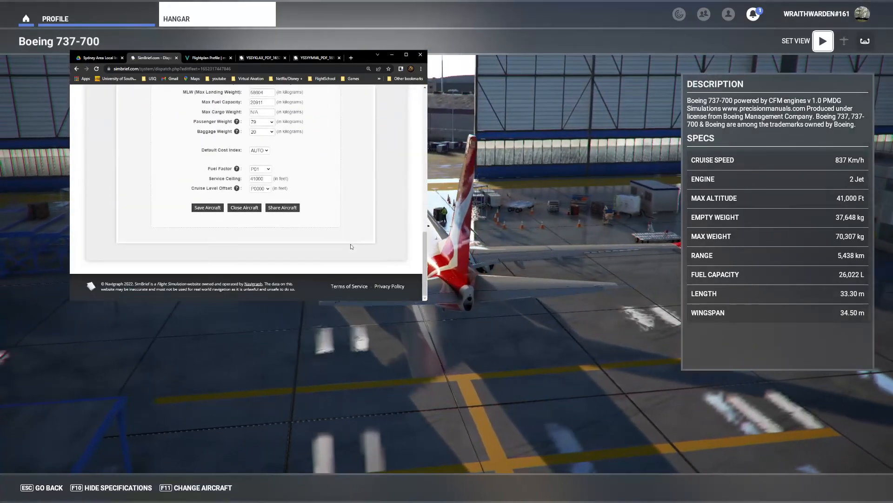
scroll(351, 246, "up", 3)
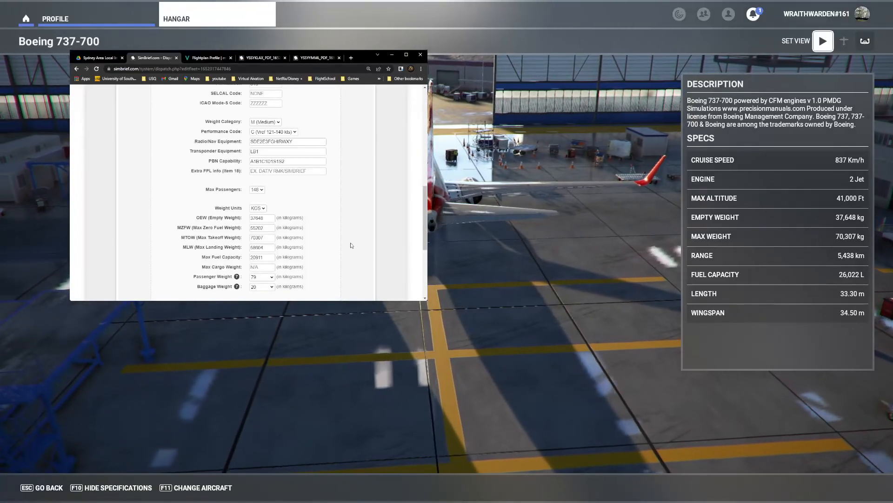
scroll(351, 245, "down", 5)
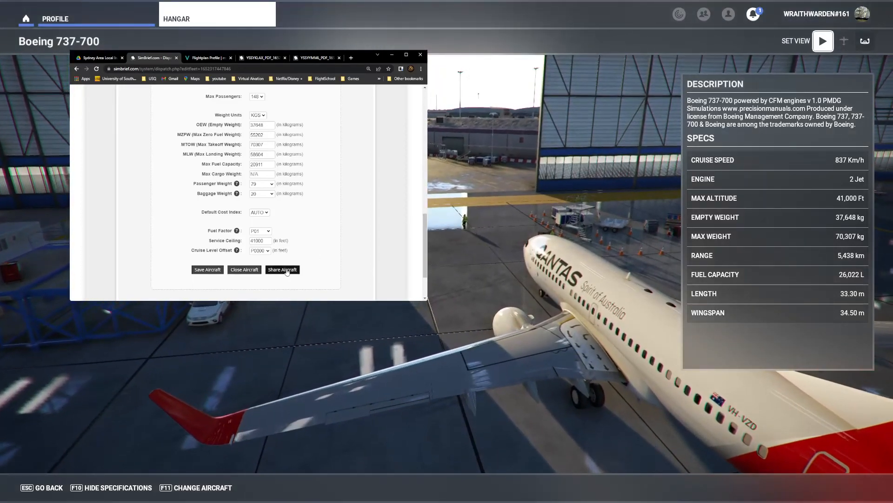
scroll(280, 209, "up", 10)
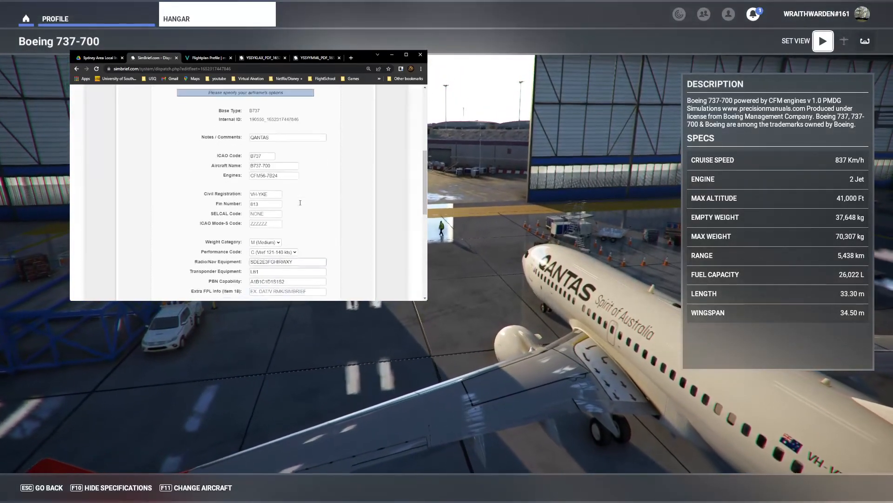
double_click(273, 141)
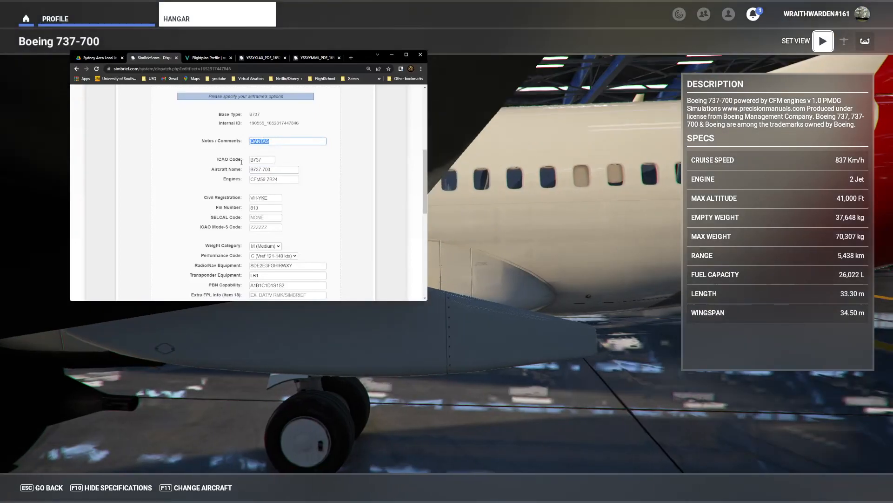
scroll(315, 250, "down", 3)
double_click(260, 135)
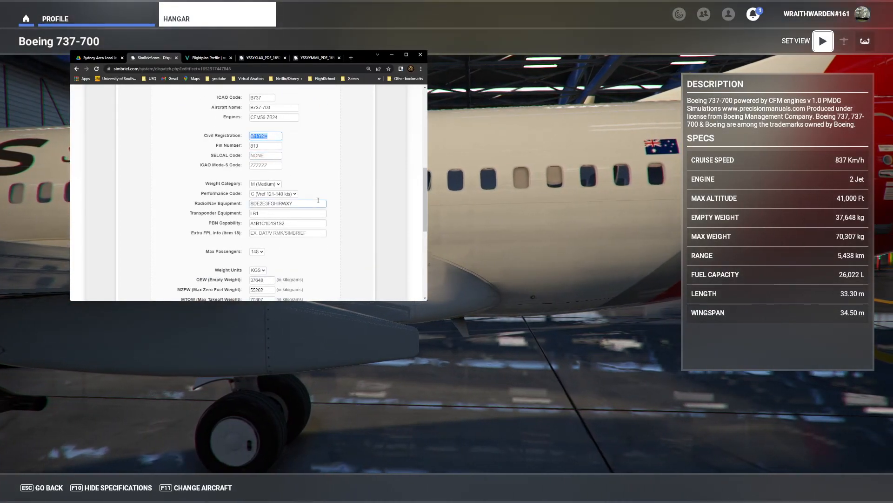
scroll(318, 203, "down", 8)
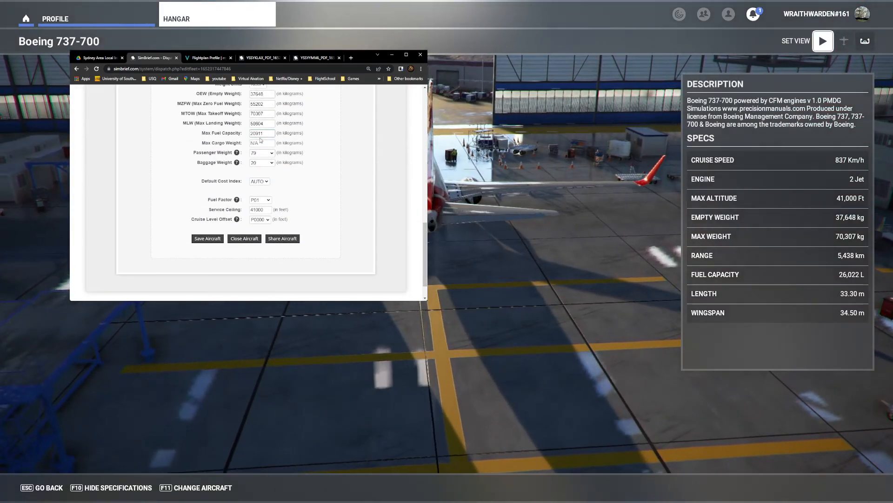
Step: Open the airframe's share links dialog, close it, and return to the top of the airframe options
left_click(283, 238)
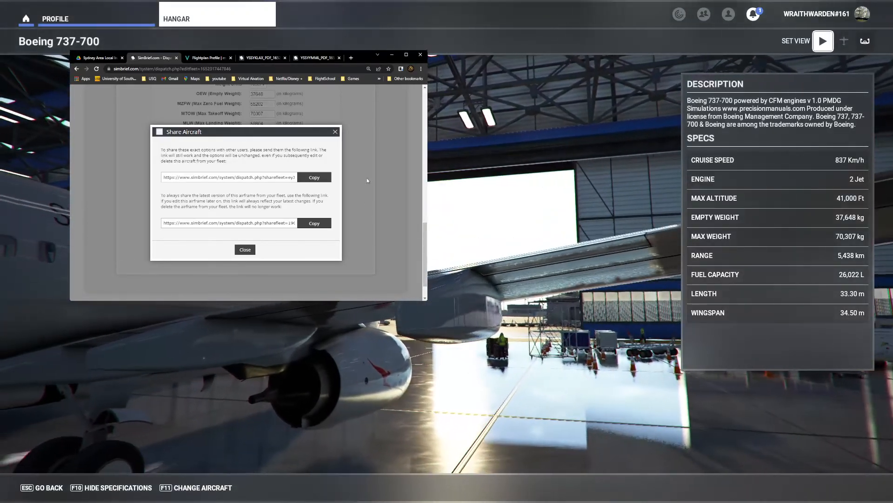
left_click(336, 132)
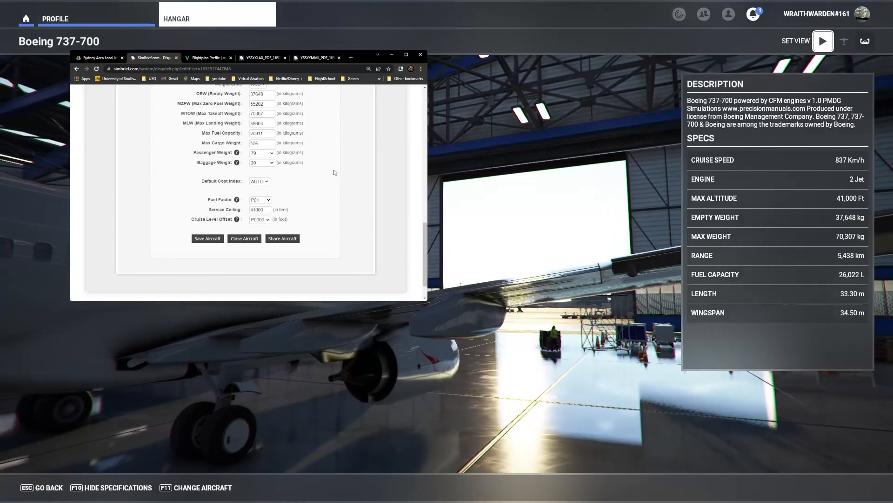
scroll(338, 186, "up", 3)
scroll(338, 187, "up", 5)
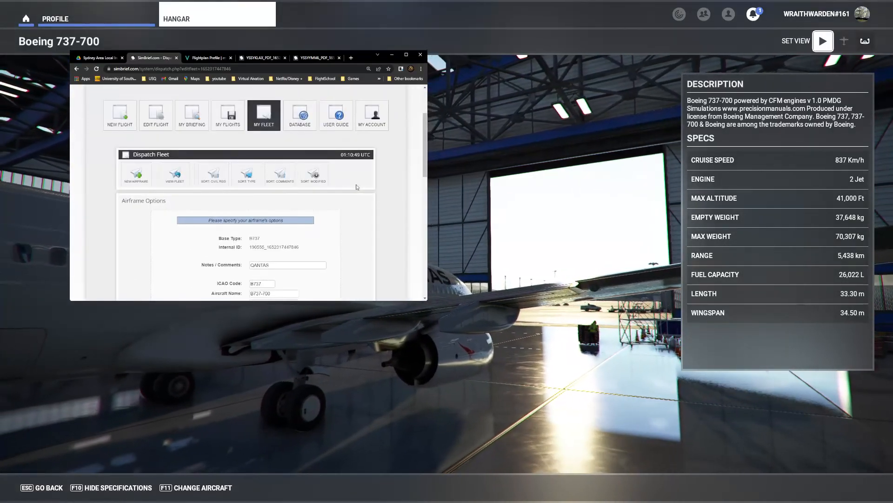